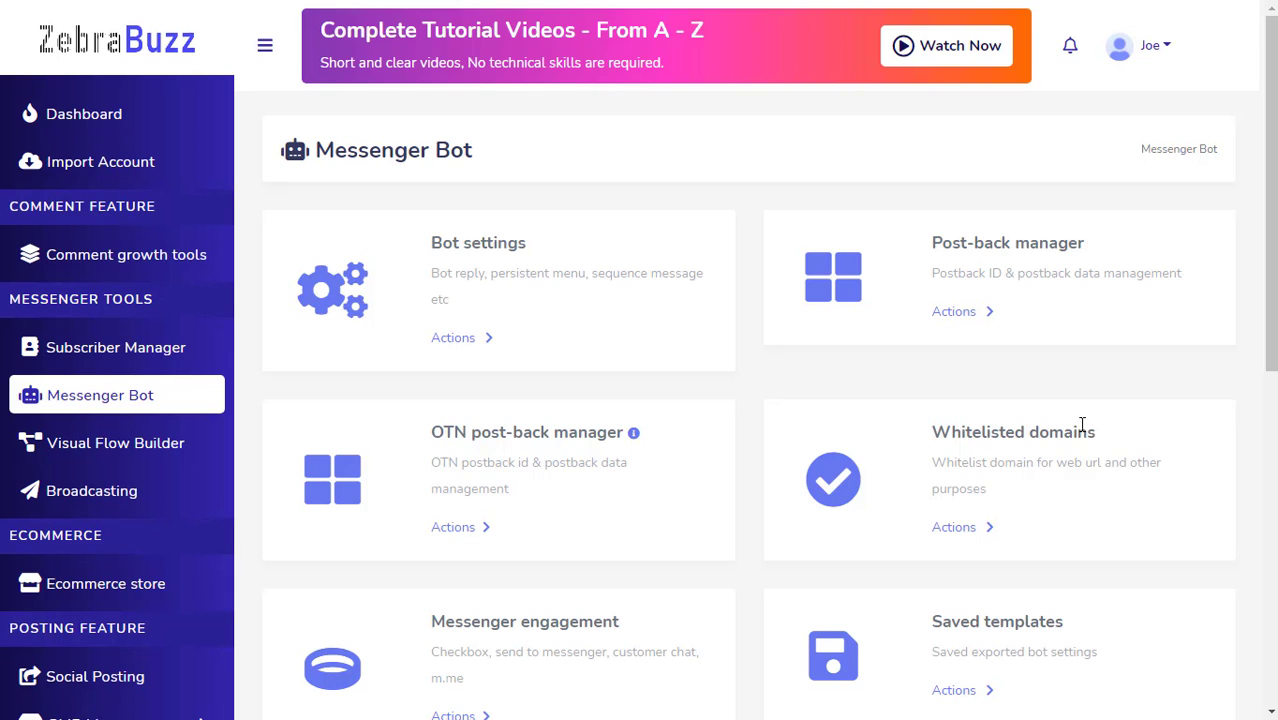
# Look over the Messenger Bot tools and open the bot settings
pyautogui.scroll(-4, 1158, 435)
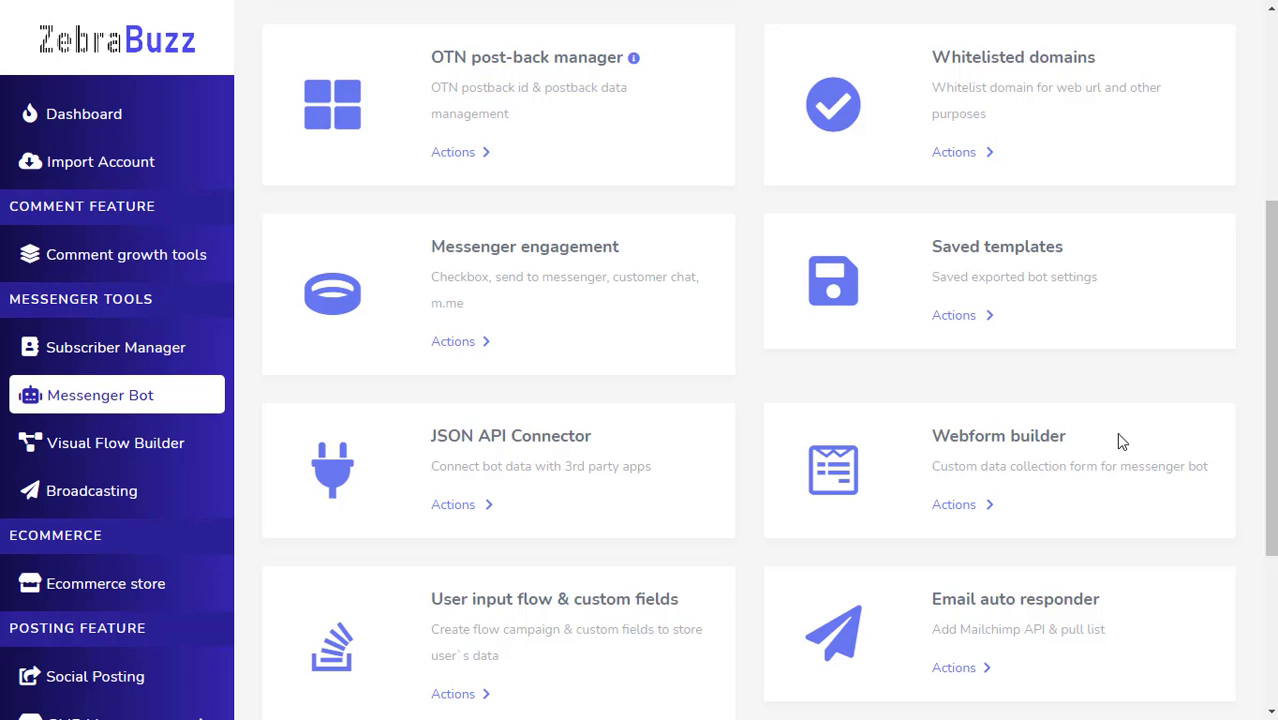
pyautogui.scroll(-3, 1120, 441)
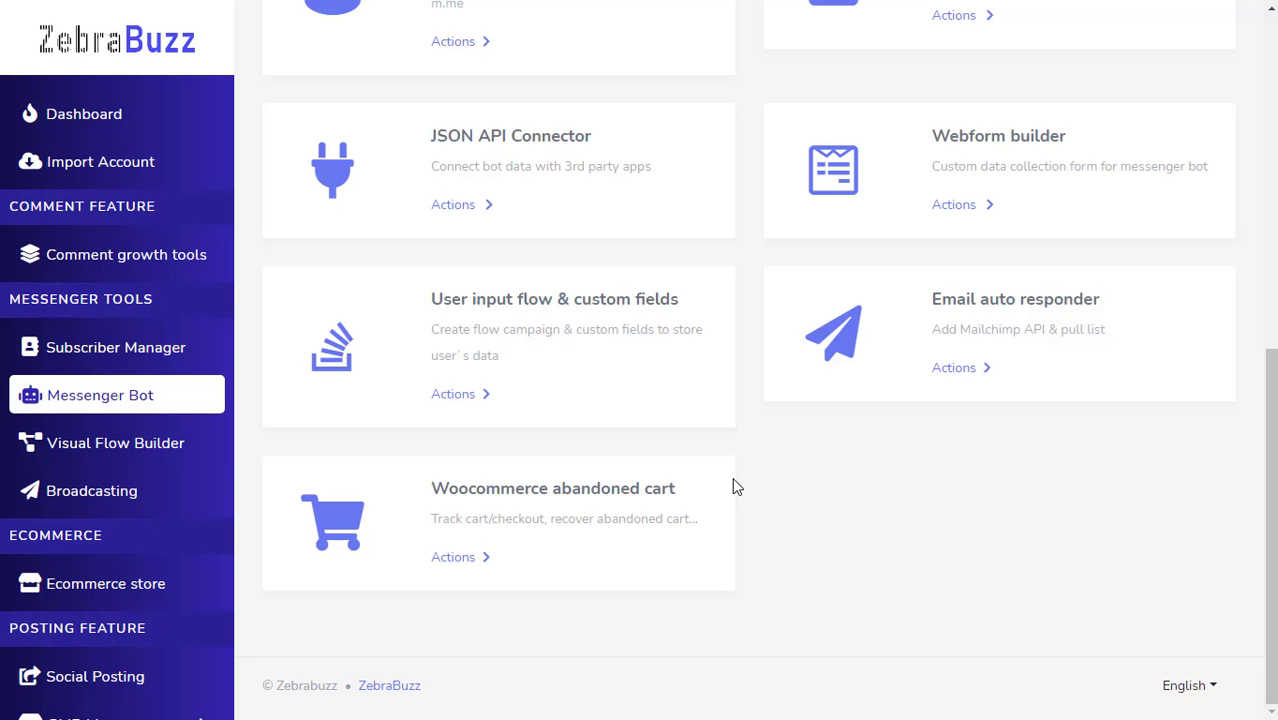
pyautogui.scroll(7, 733, 487)
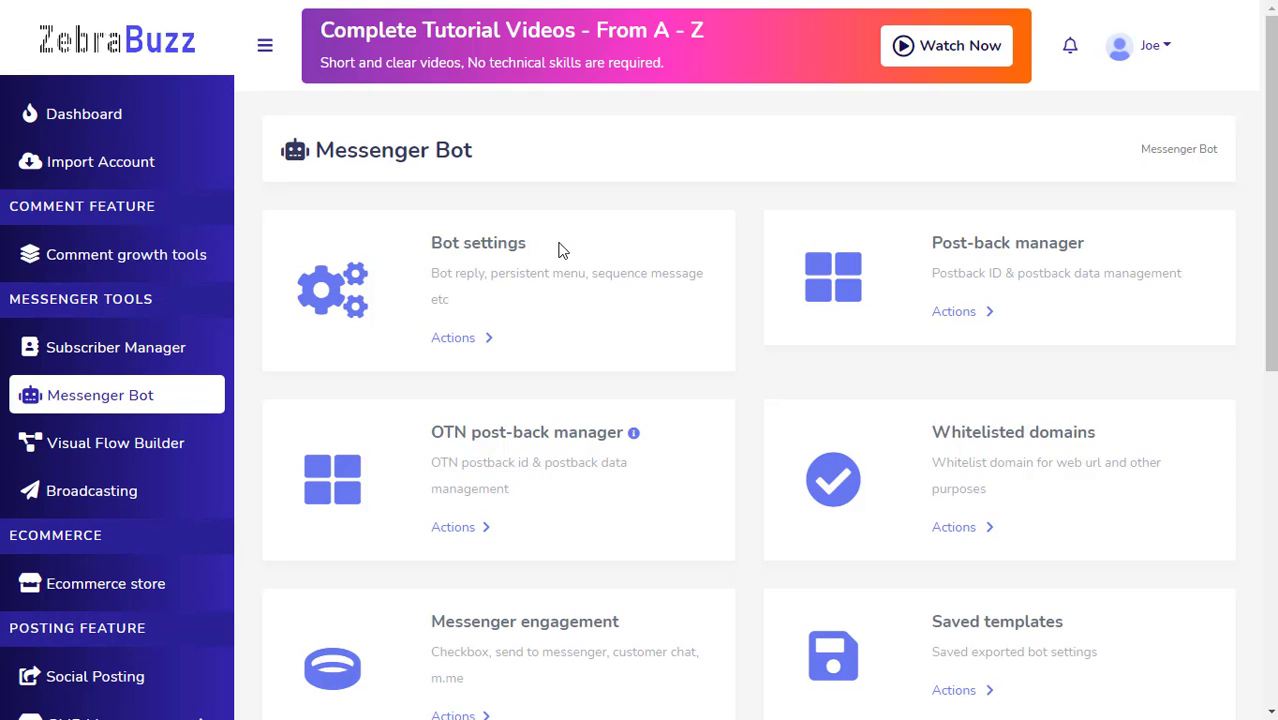
pyautogui.click(455, 343)
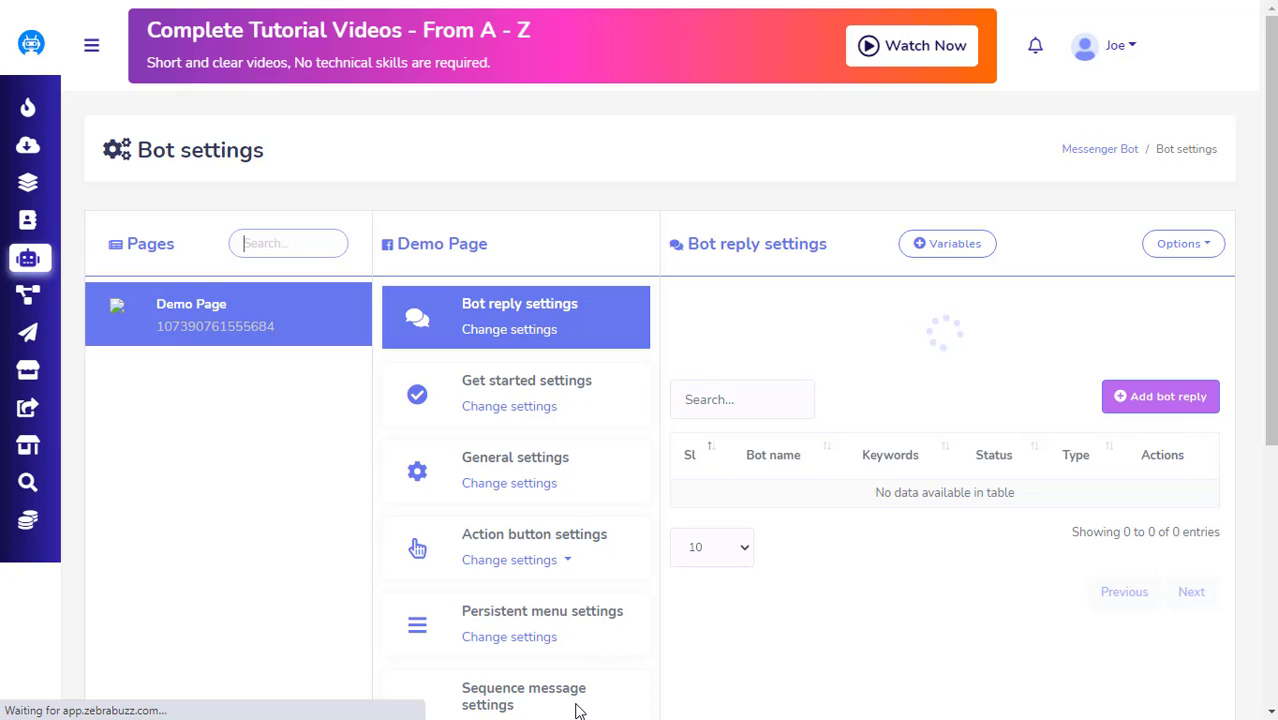
# Review the Demo Page's get started, general and persistent menu settings
pyautogui.click(529, 407)
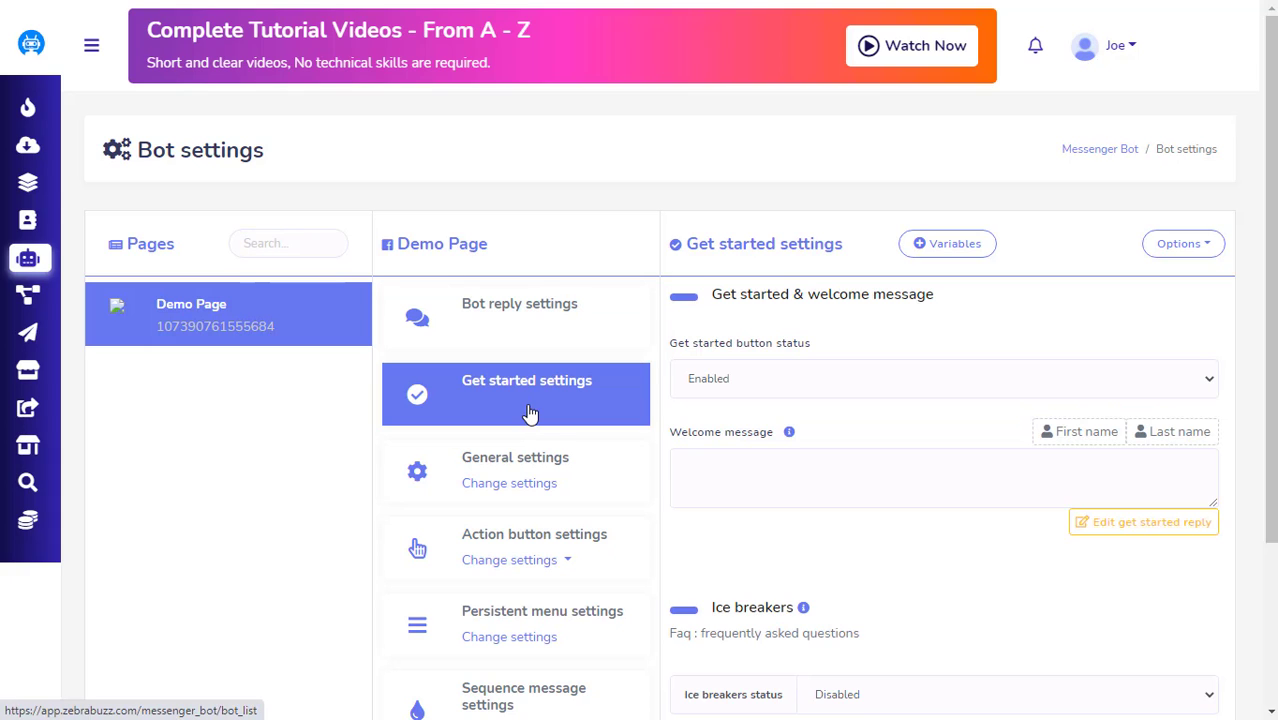
pyautogui.click(531, 485)
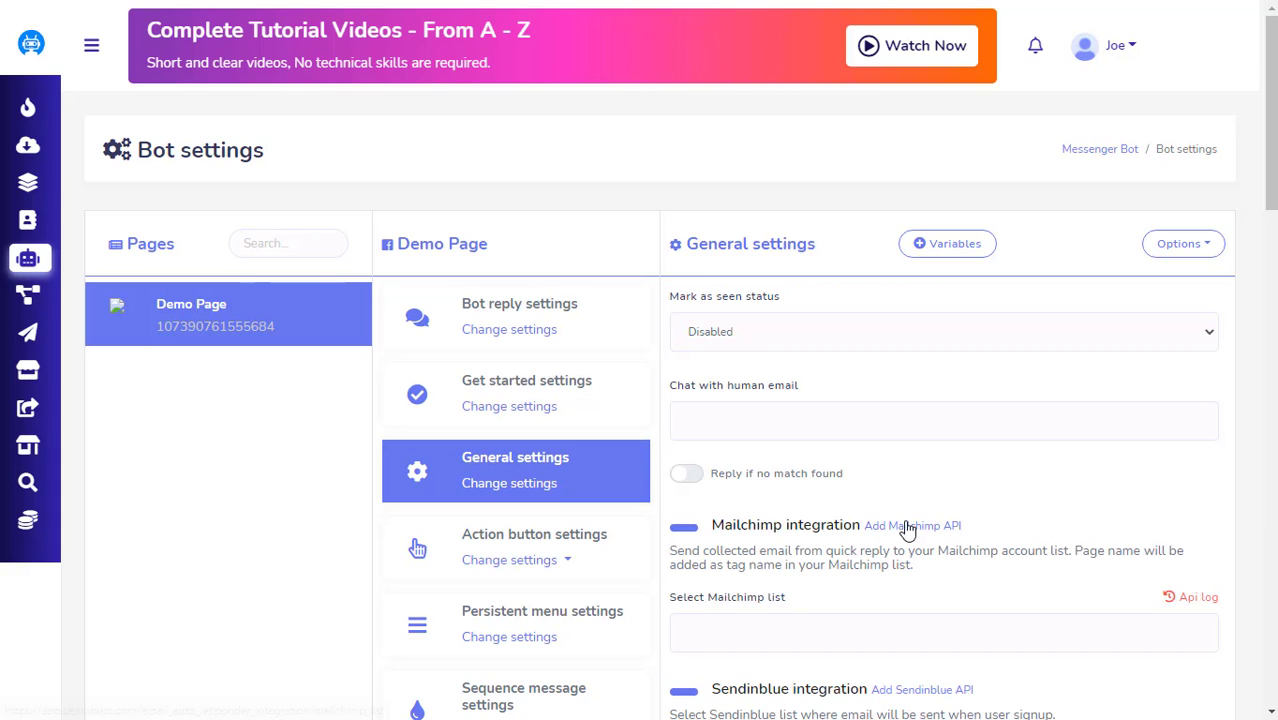
pyautogui.scroll(-2, 598, 470)
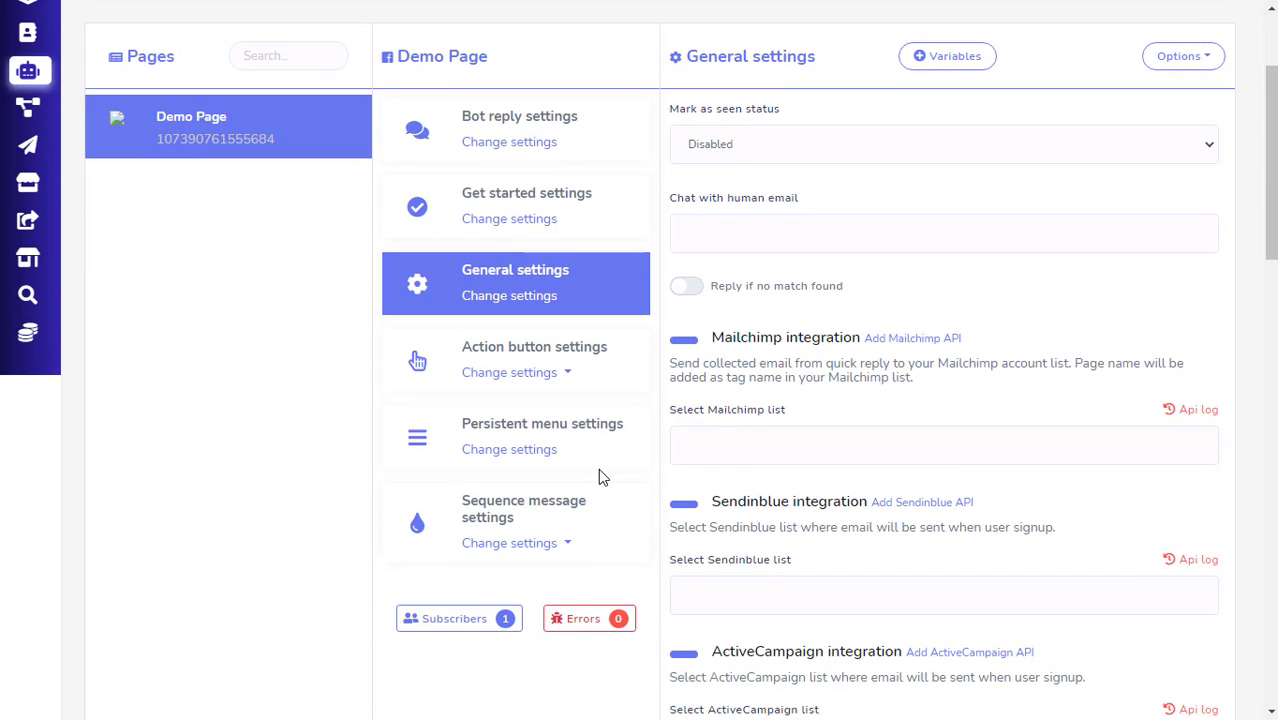
pyautogui.click(536, 455)
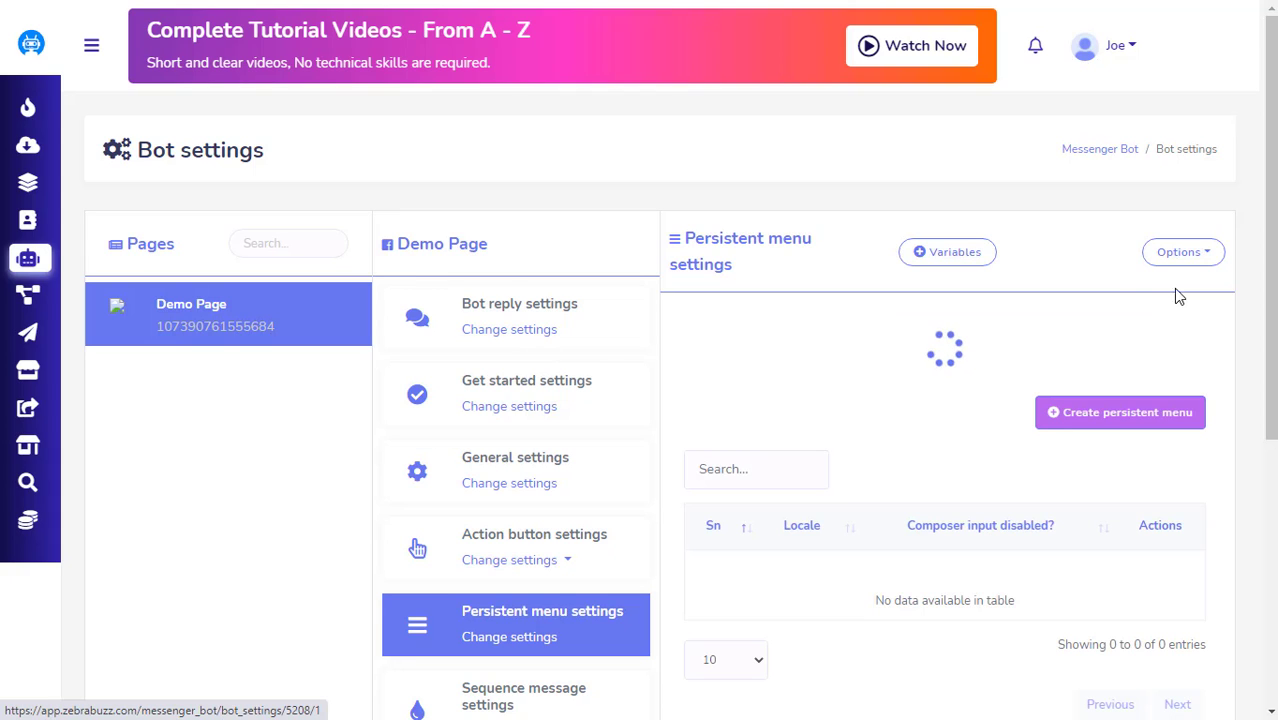
# Examine the additional actions offered for the Demo Page and the explanation of custom field variables
pyautogui.click(1200, 256)
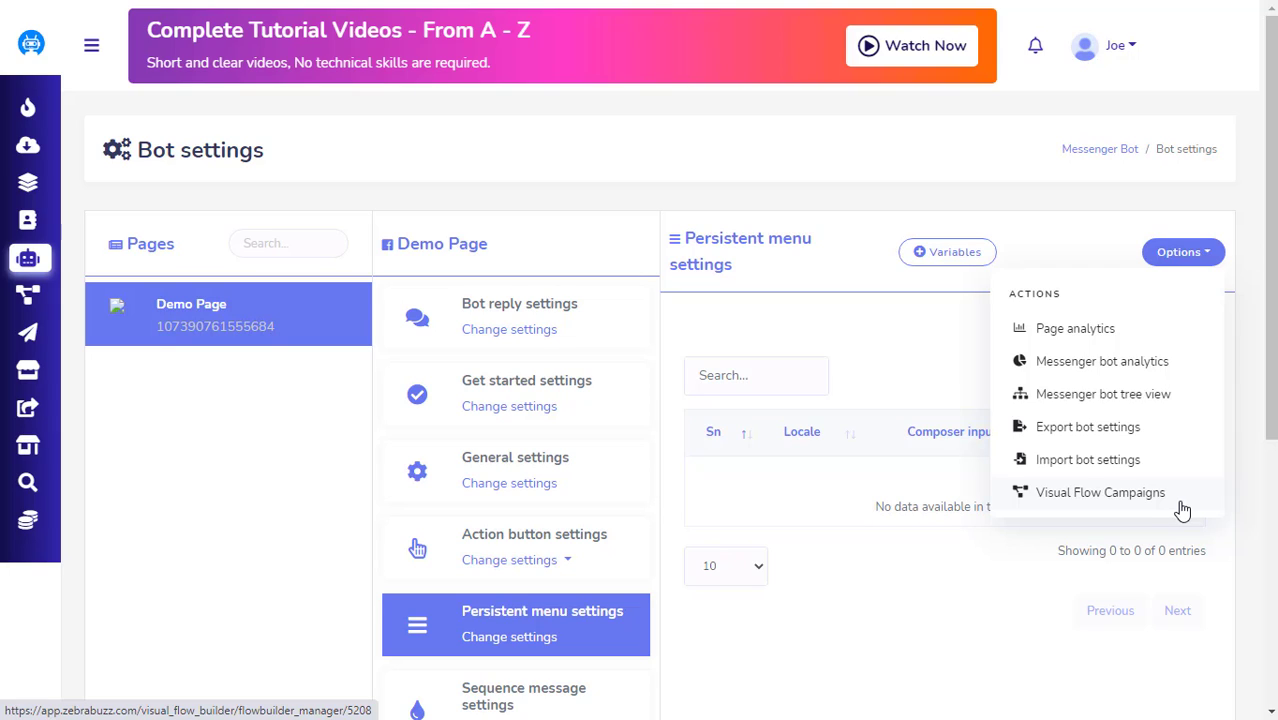
pyautogui.click(1215, 252)
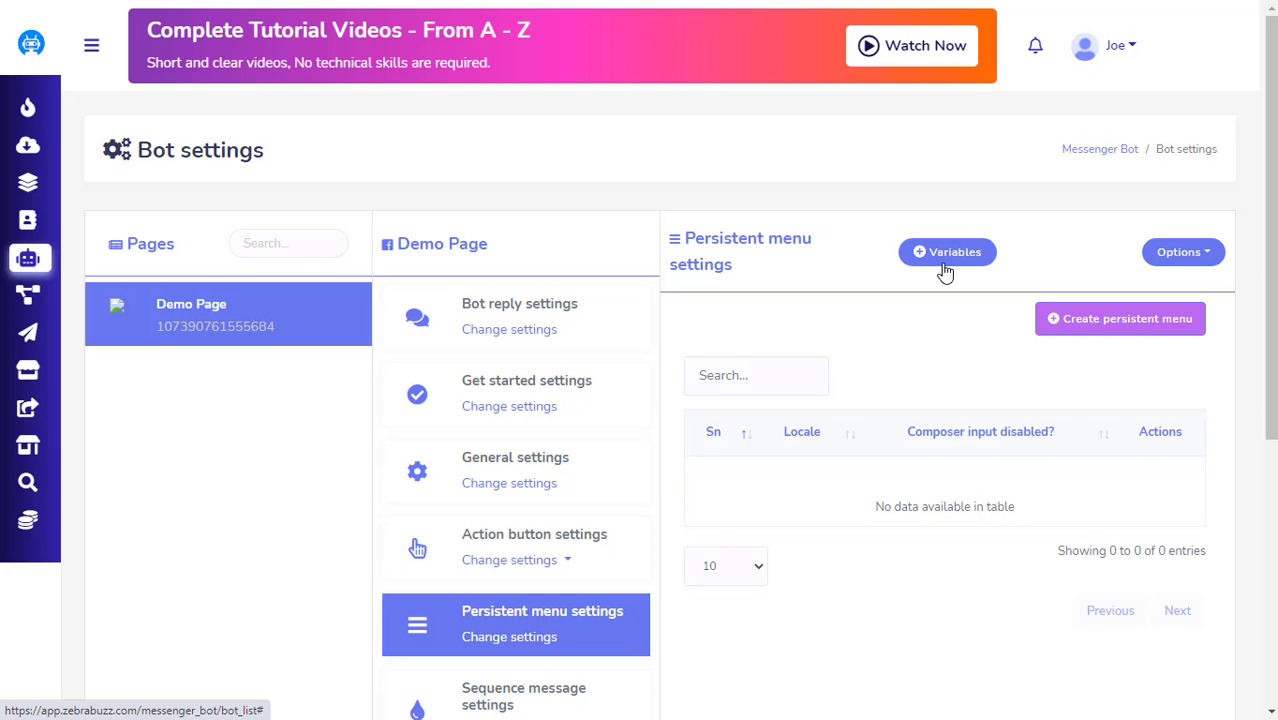
pyautogui.click(943, 255)
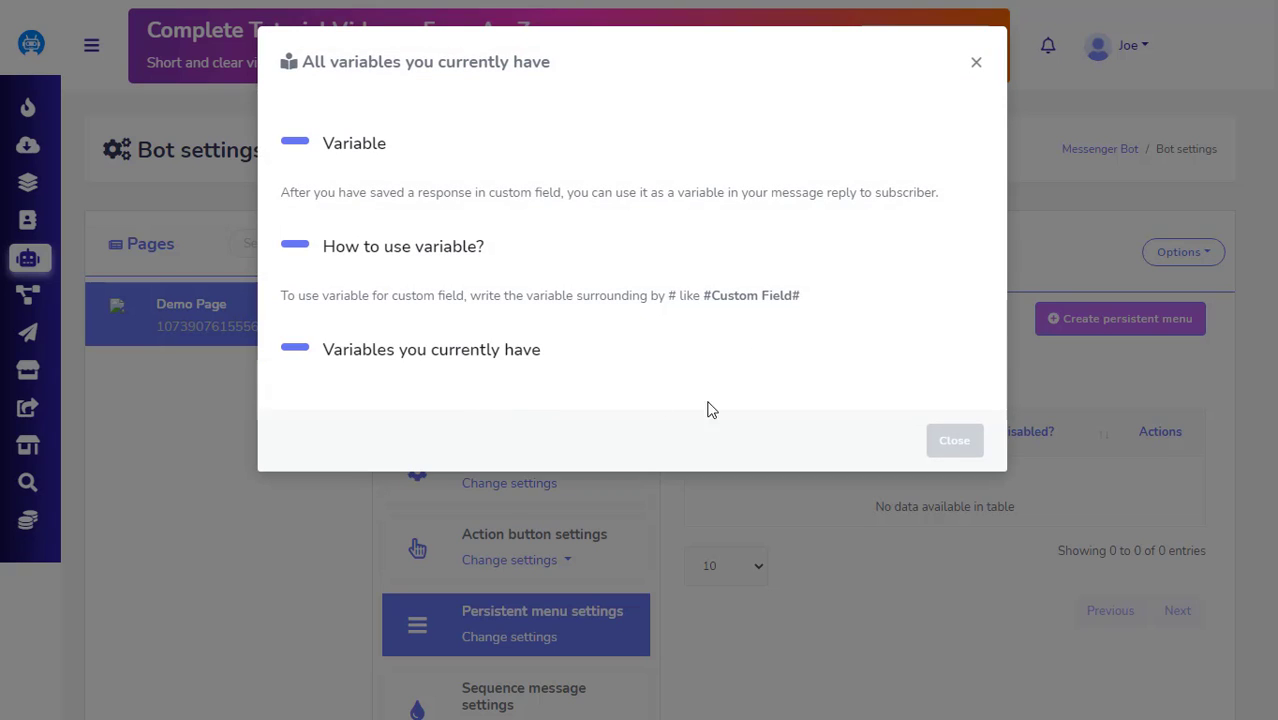
pyautogui.click(946, 443)
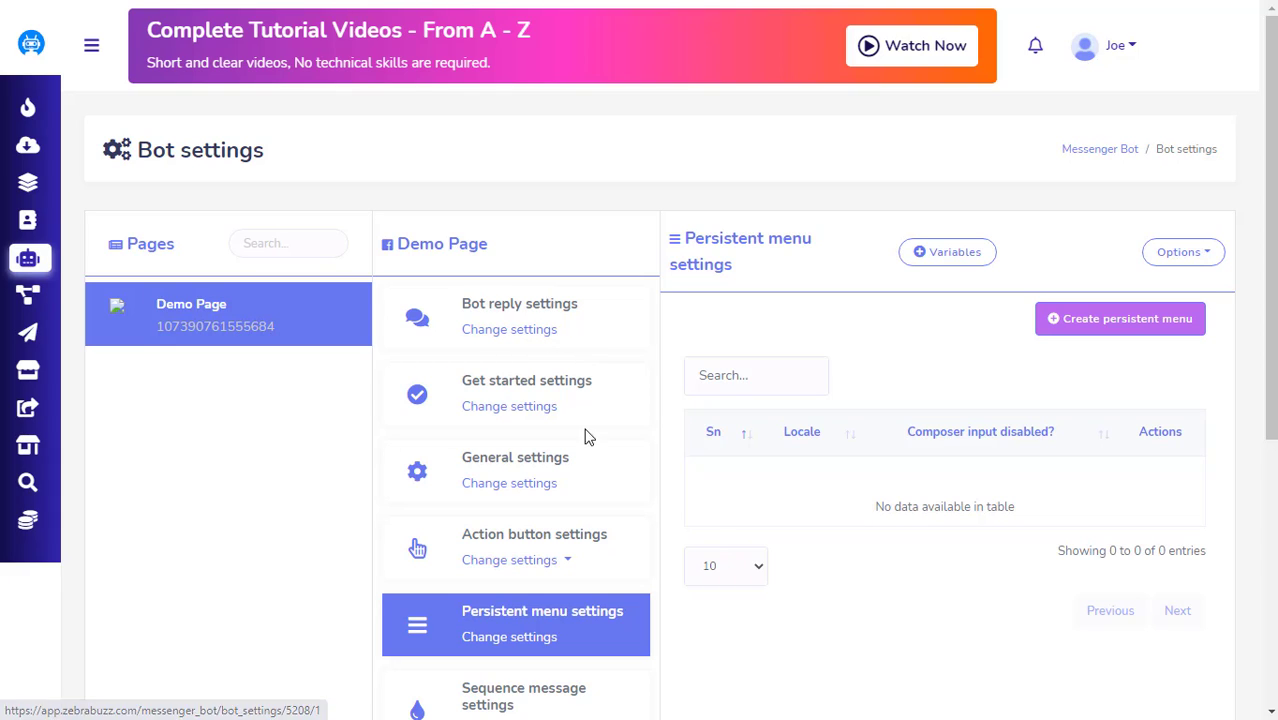
# Start a new bot reply for the Demo Page named "greeting bot" with the keywords "hi, hey, howdy"
pyautogui.click(538, 331)
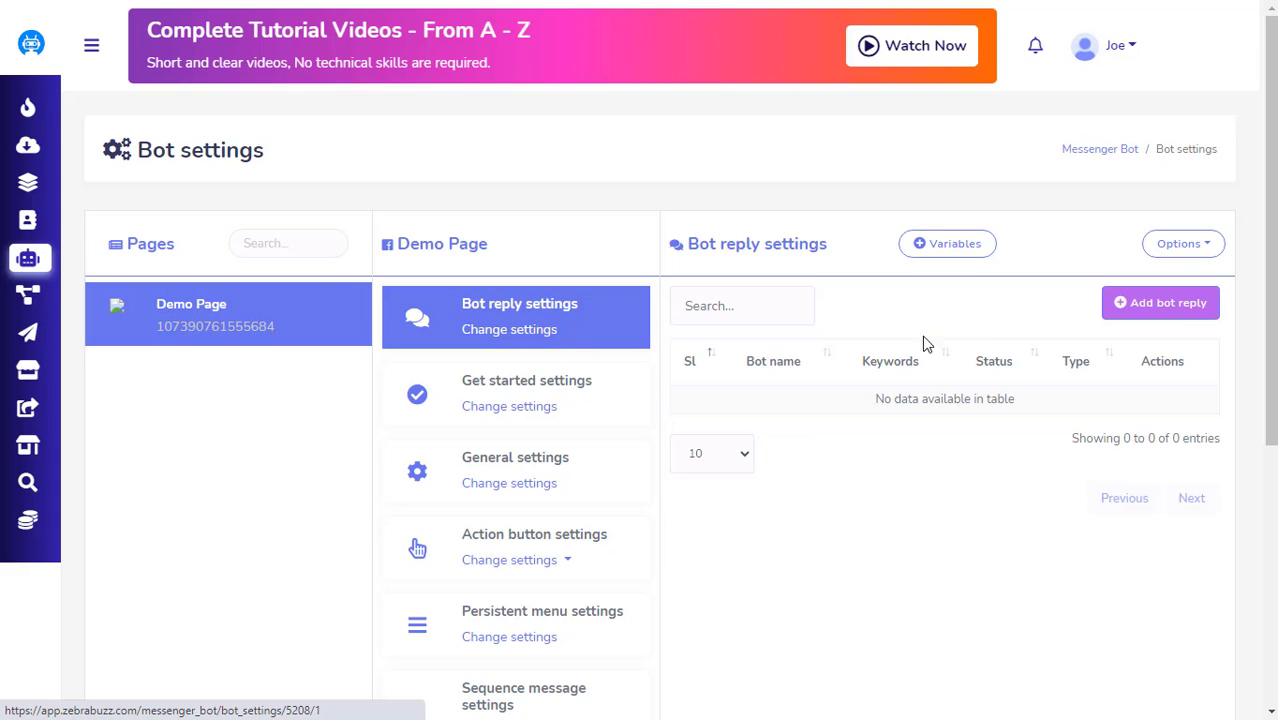
pyautogui.click(1161, 310)
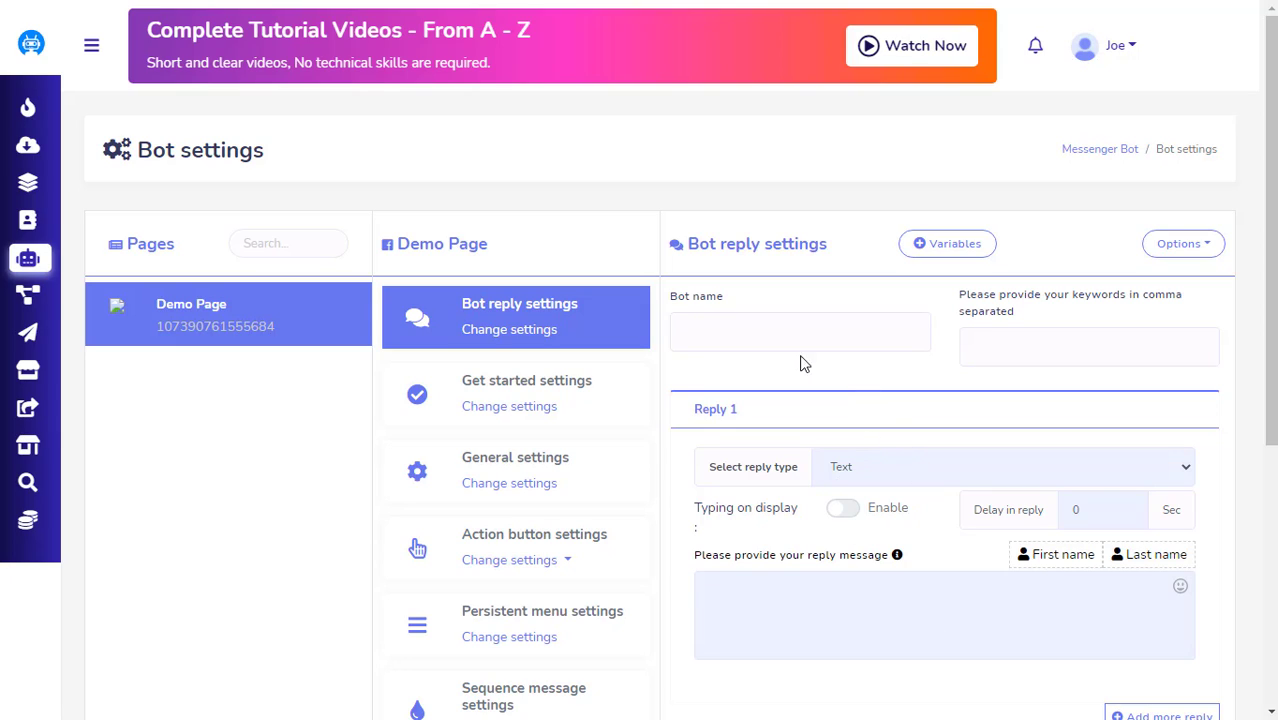
pyautogui.click(766, 336)
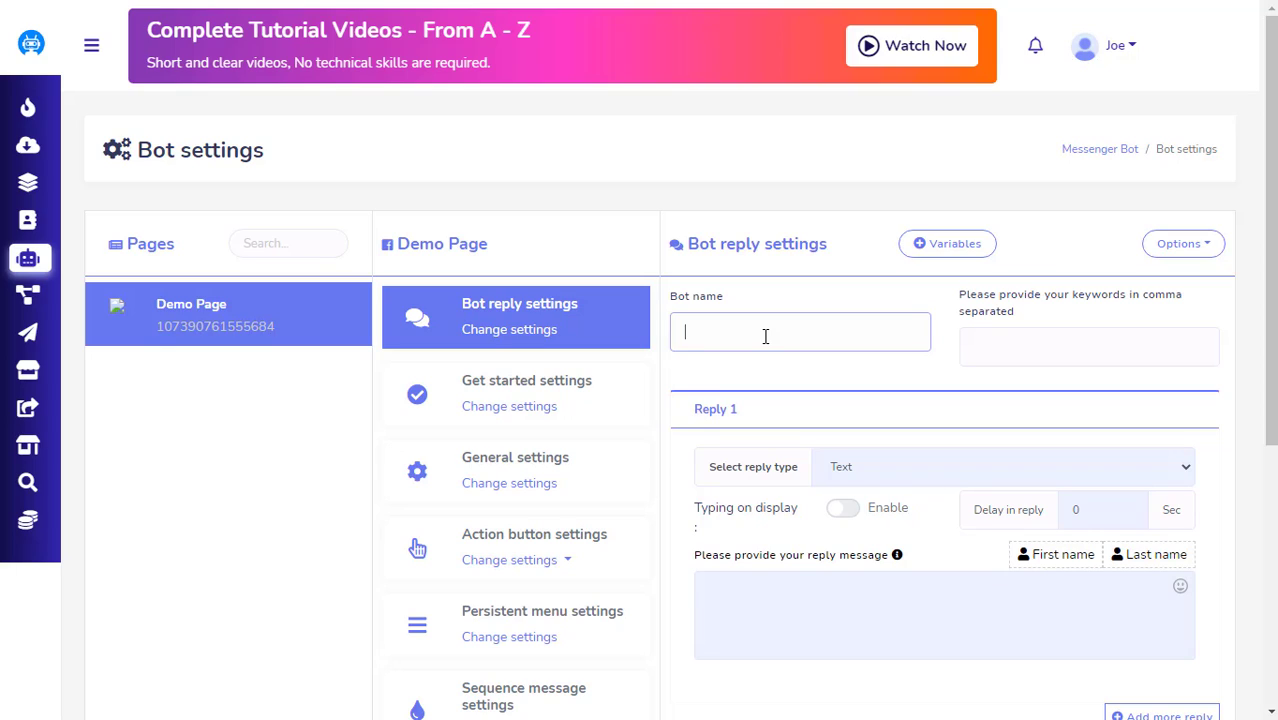
pyautogui.write('greeting bot')
pyautogui.click(996, 338)
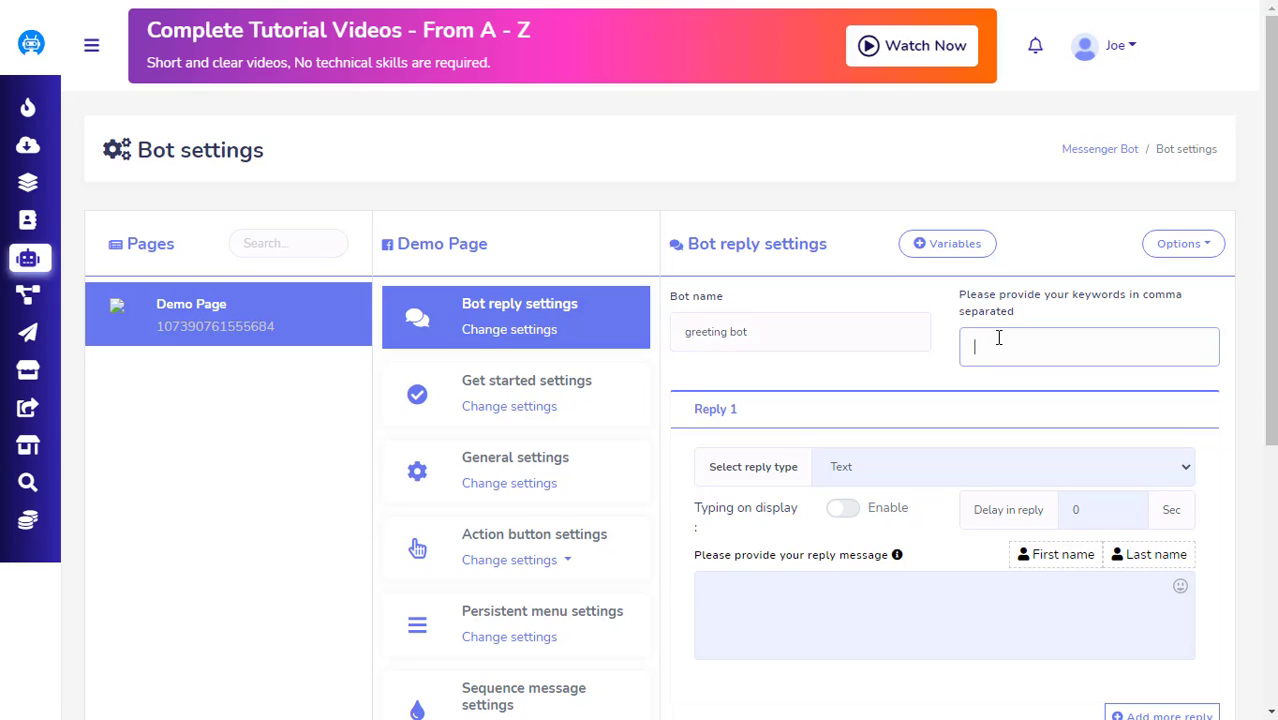
pyautogui.write('hi, hey, howdy')
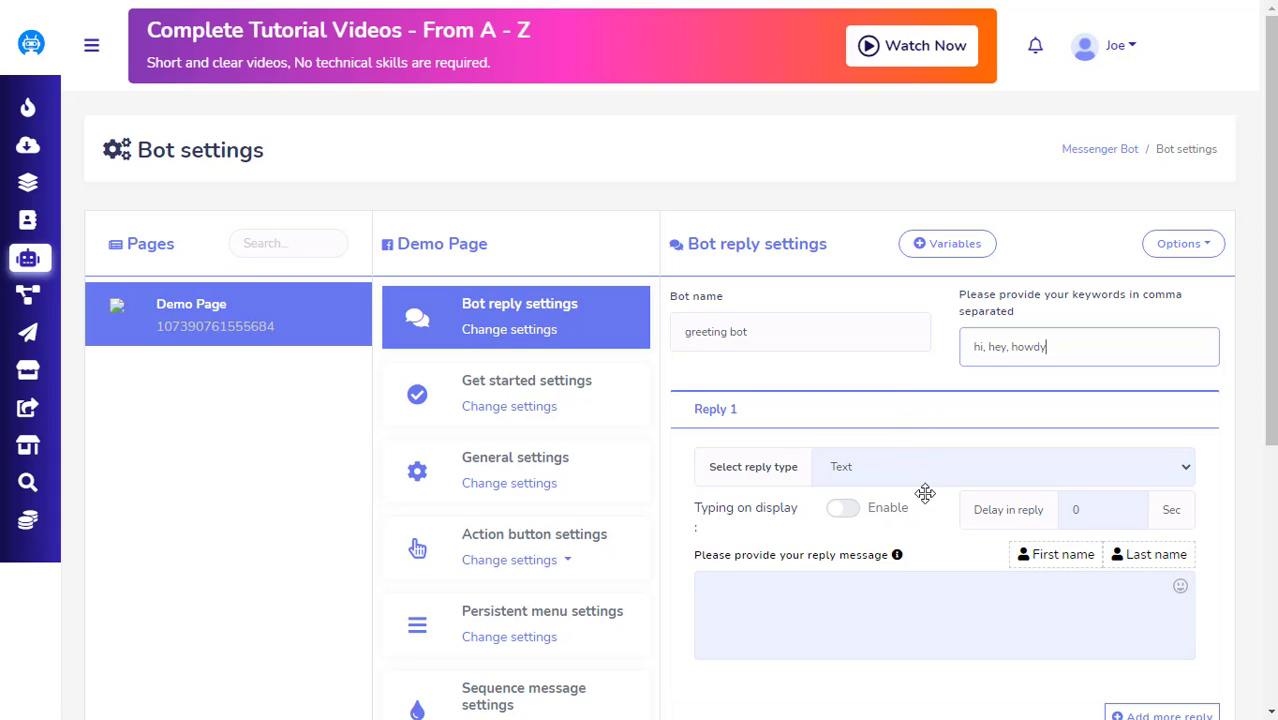
# Look through the reply types available for Reply 1
pyautogui.scroll(-1, 926, 497)
pyautogui.scroll(-2, 926, 497)
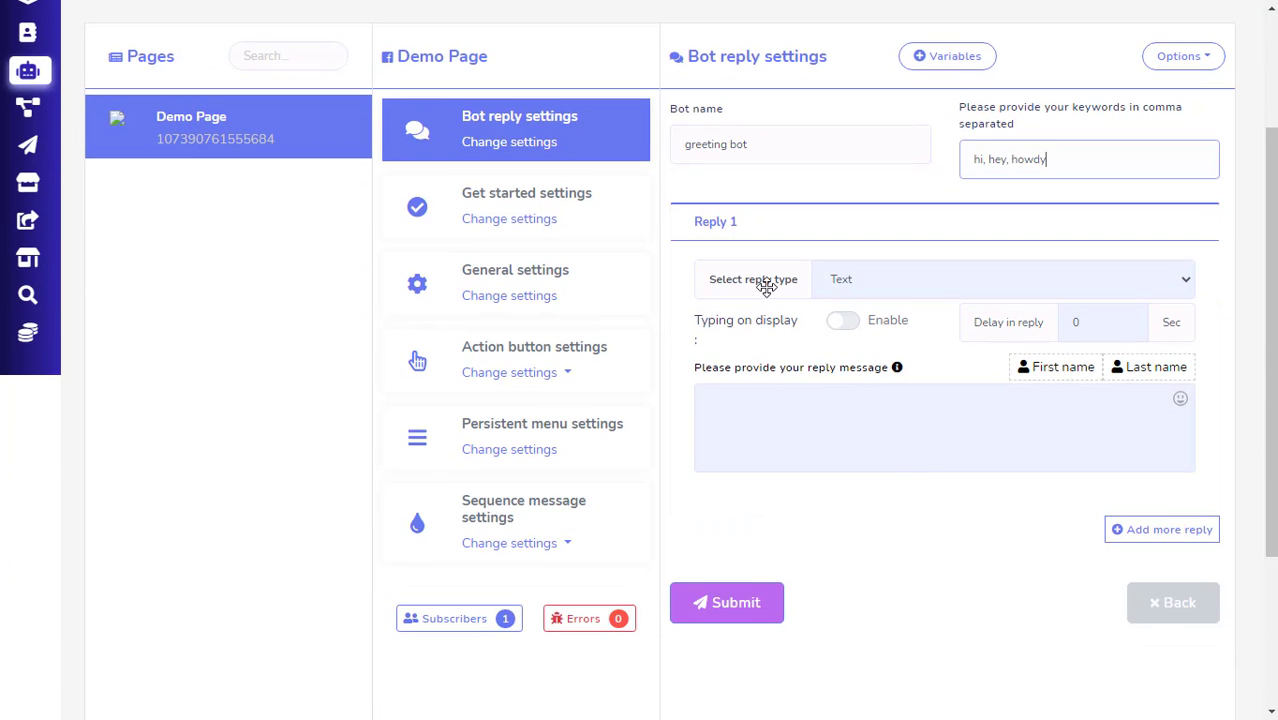
pyautogui.click(1010, 283)
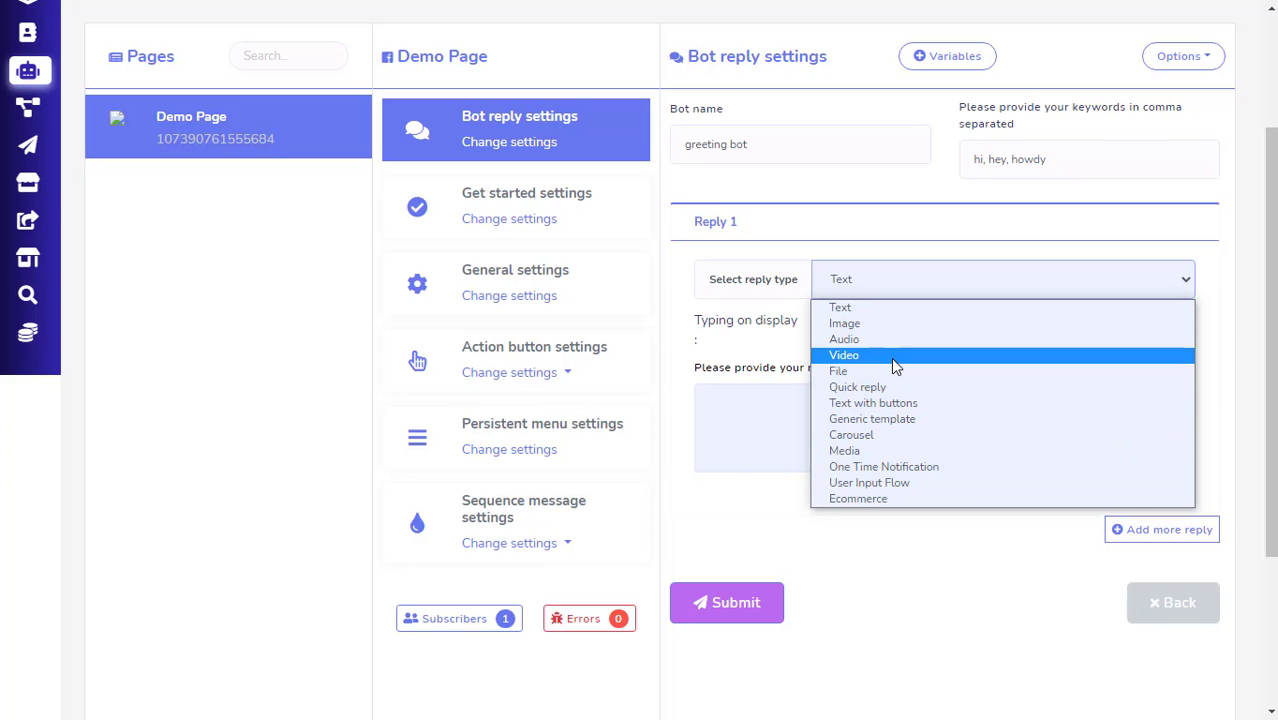
pyautogui.click(682, 318)
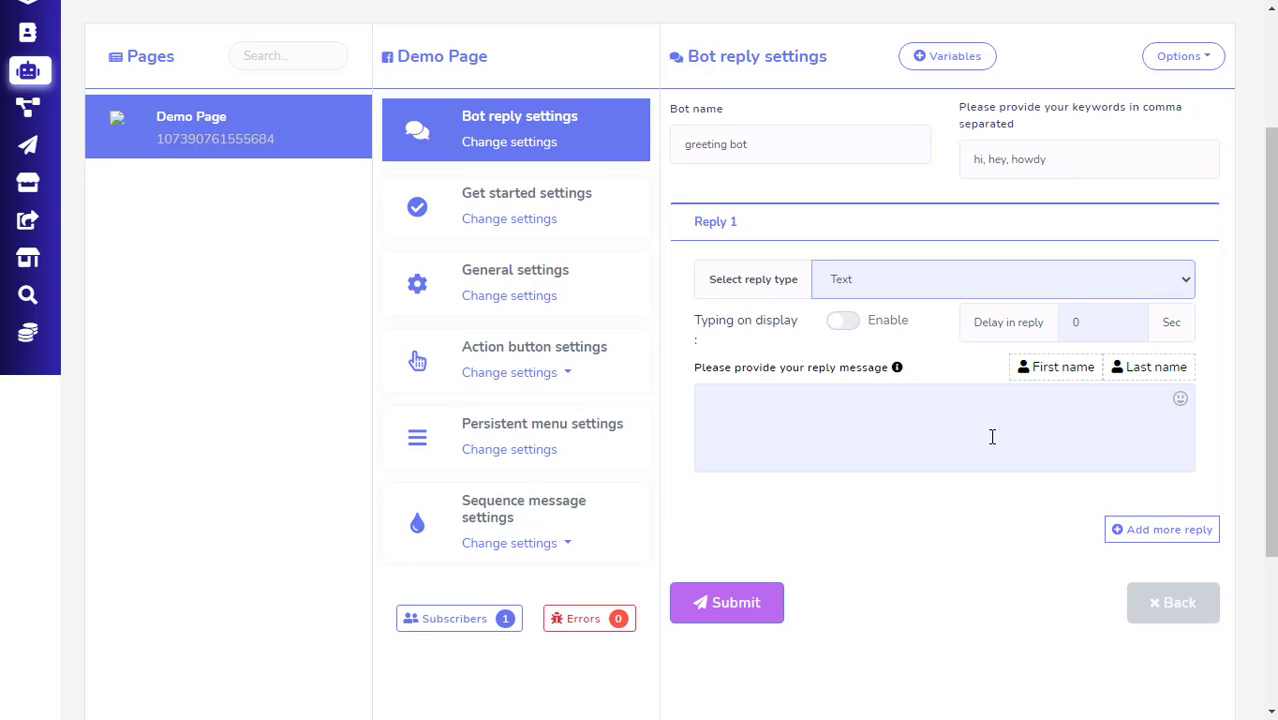
# Add two more replies to the greeting bot and move Reply 3 above Reply 2
pyautogui.click(1166, 540)
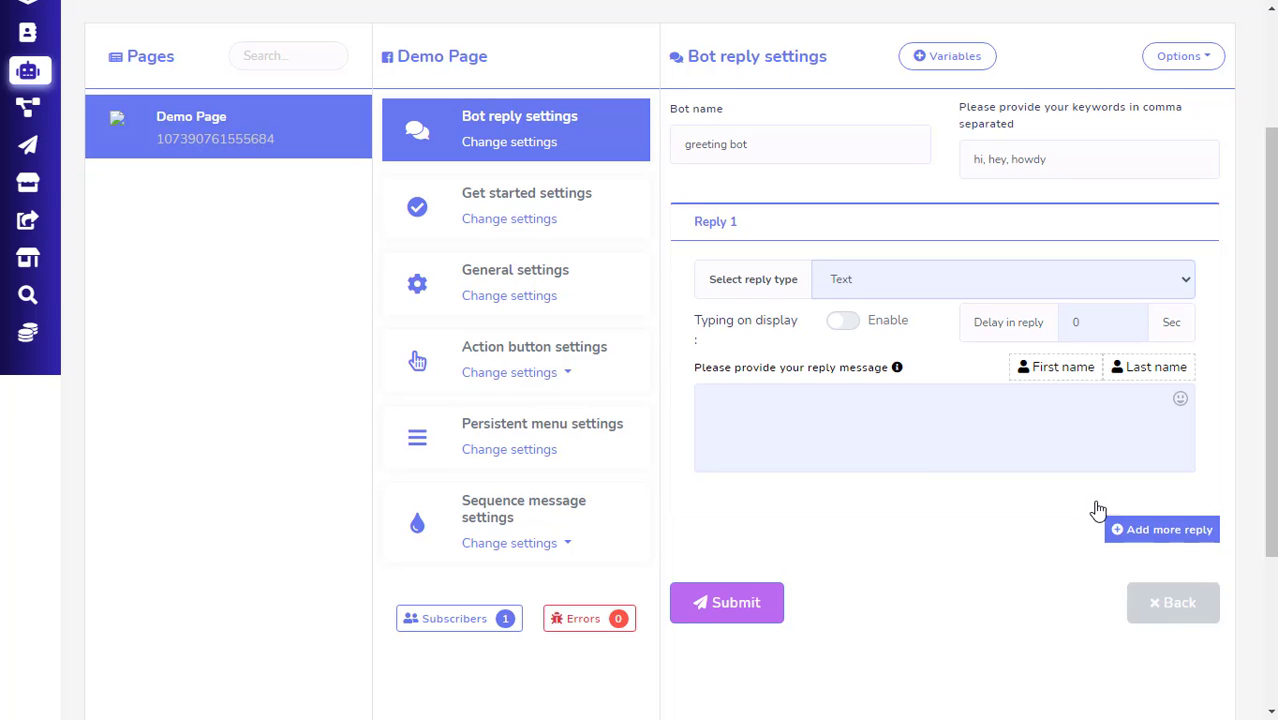
pyautogui.scroll(-2, 1057, 482)
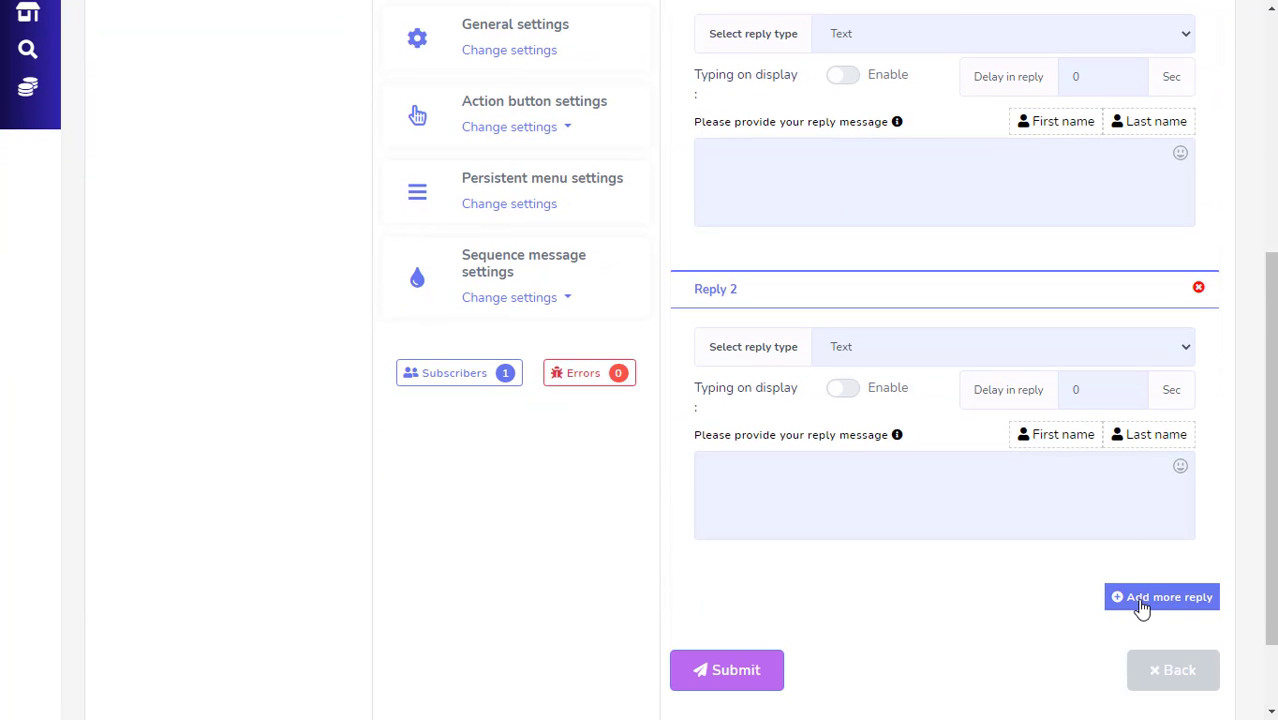
pyautogui.click(1142, 600)
pyautogui.scroll(-3, 1004, 486)
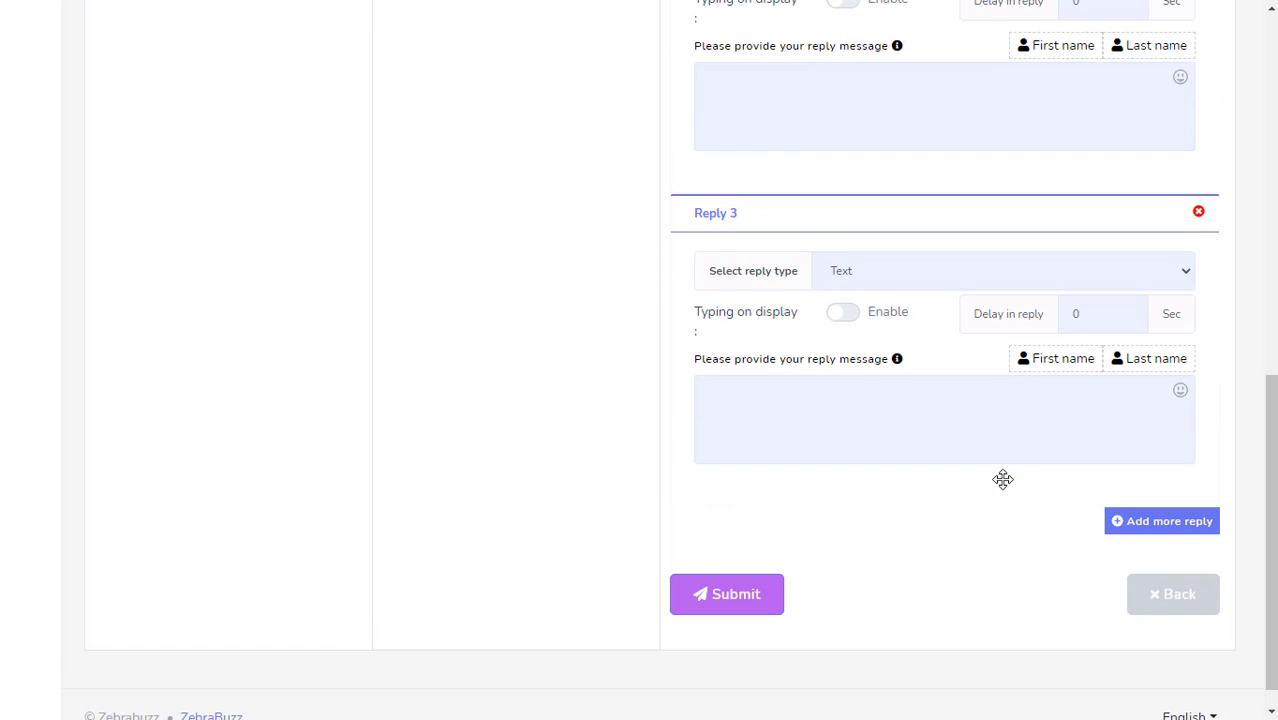
pyautogui.scroll(3, 1003, 479)
pyautogui.moveTo(1155, 458); pyautogui.dragTo(1135, 257)
pyautogui.scroll(3, 1133, 348)
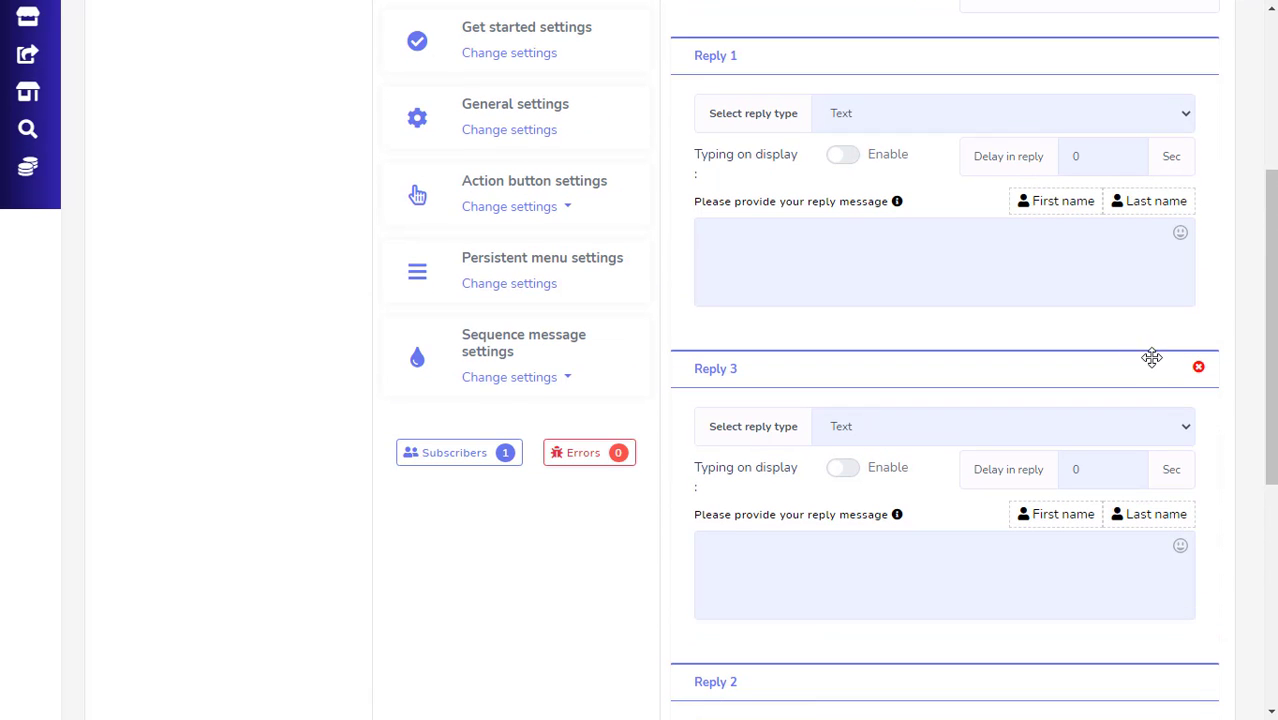
# Delete Reply 3 and Reply 2 from the greeting bot
pyautogui.click(1202, 368)
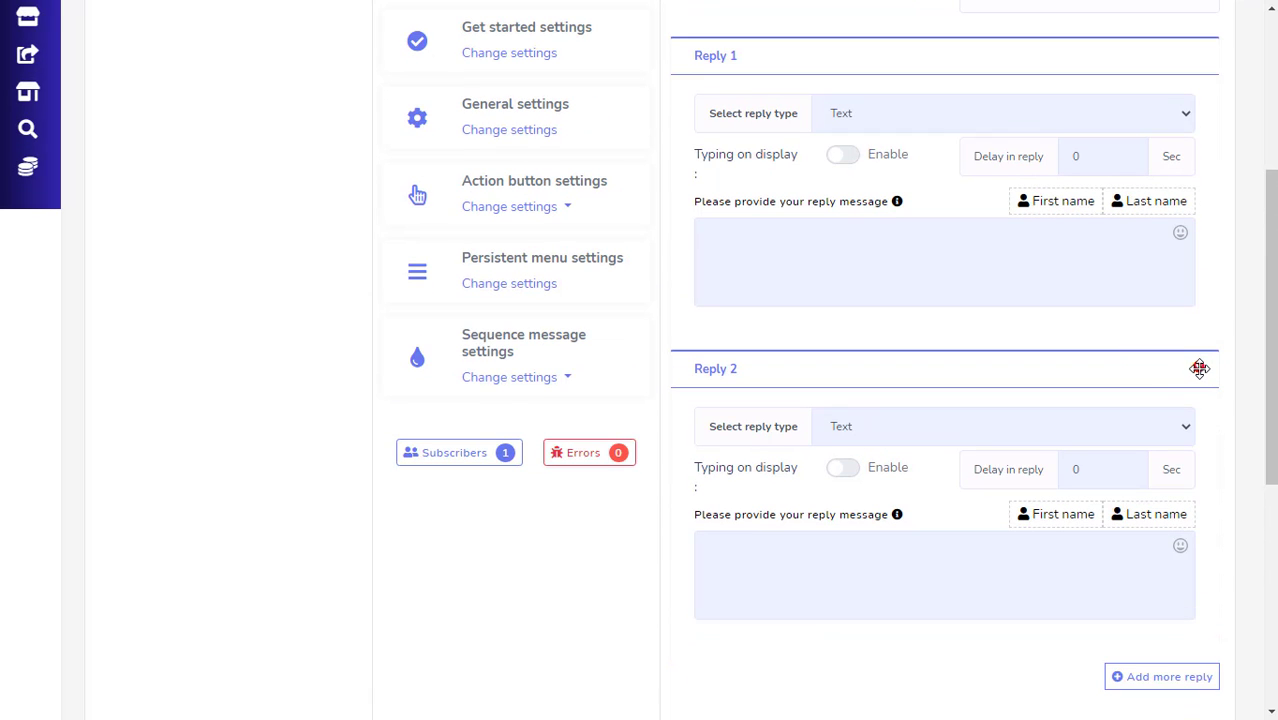
pyautogui.click(1202, 368)
pyautogui.scroll(4, 1010, 478)
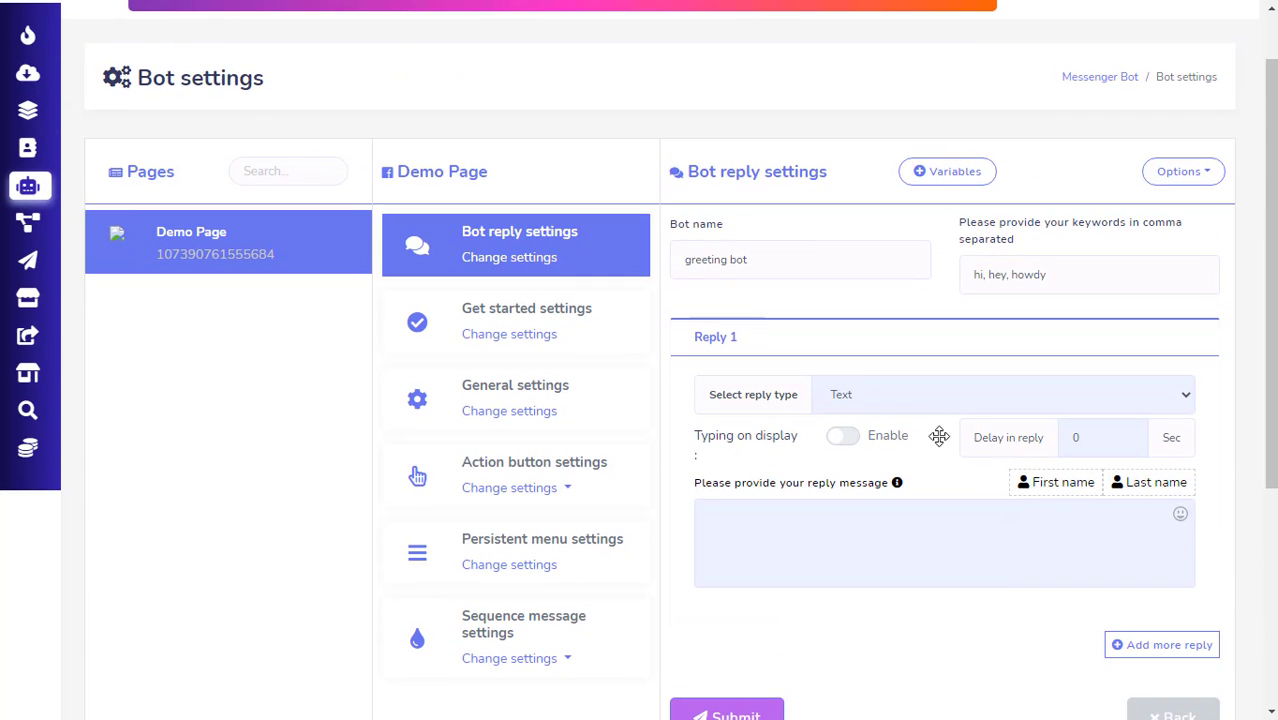
# Configure Reply 1 as a Text reply with the typing display enabled and a 2-second delay
pyautogui.click(1185, 399)
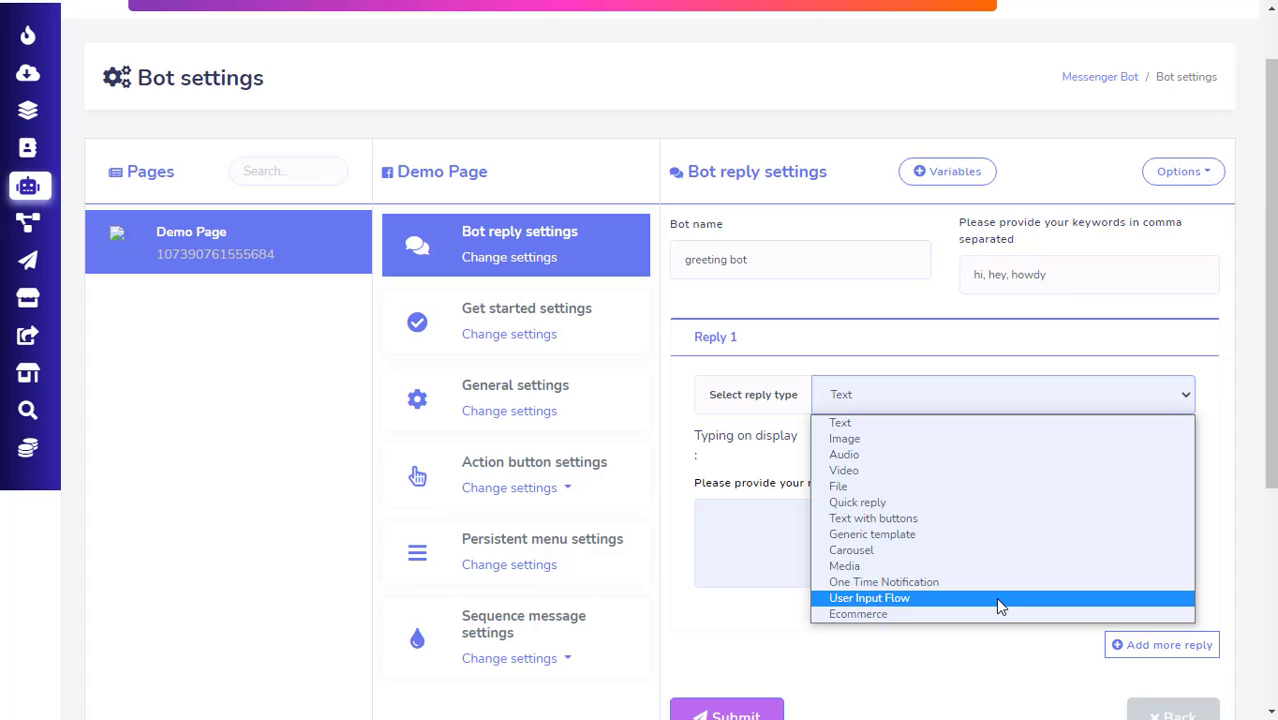
pyautogui.click(970, 660)
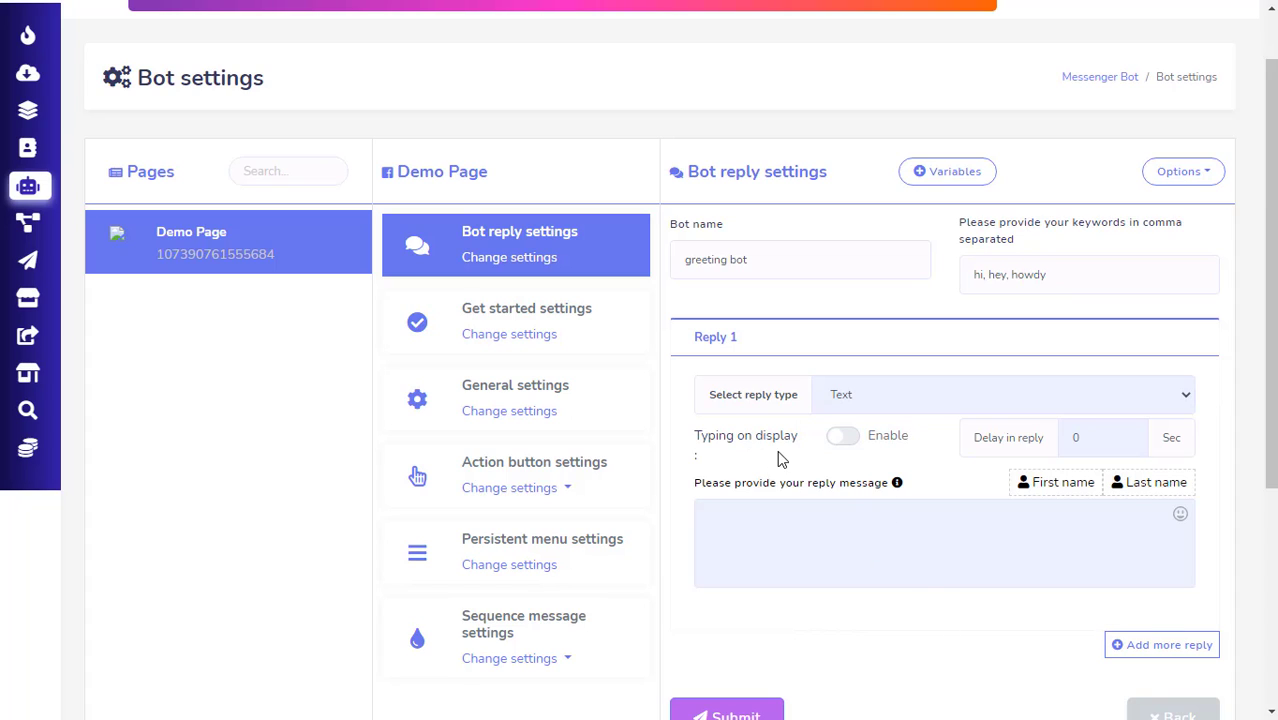
pyautogui.click(843, 440)
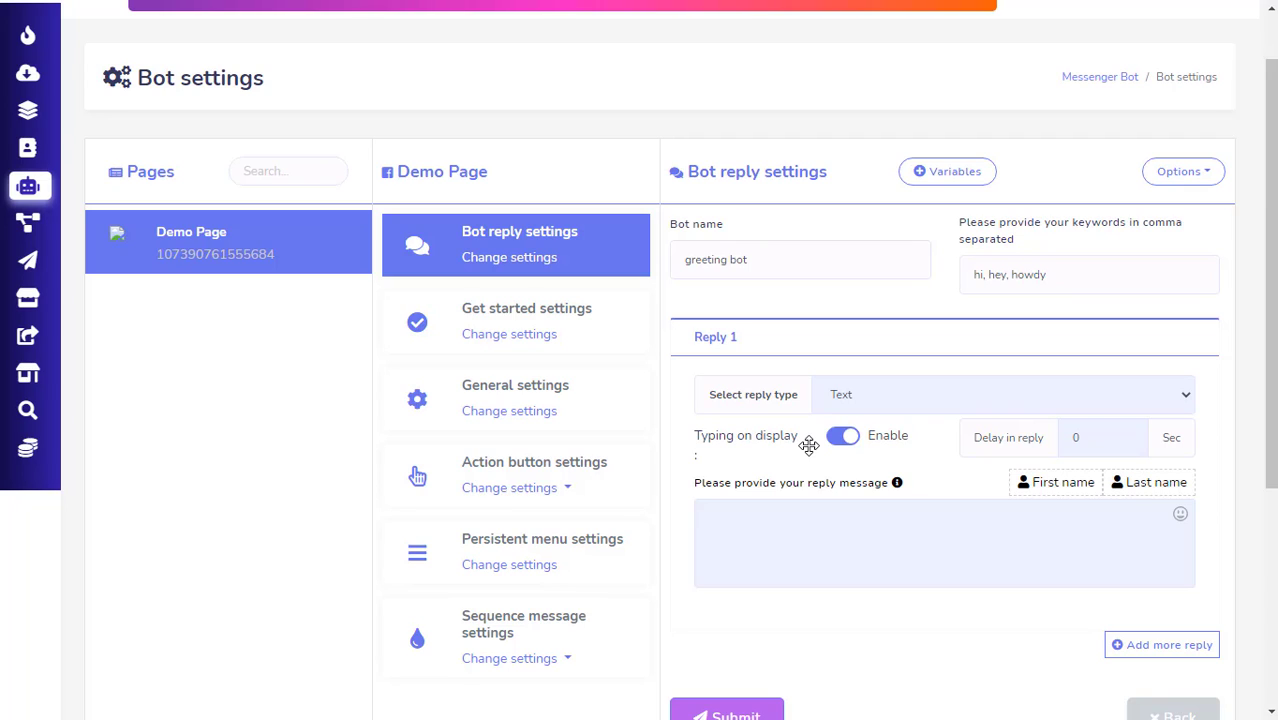
pyautogui.click(1127, 438)
pyautogui.click(1127, 438)
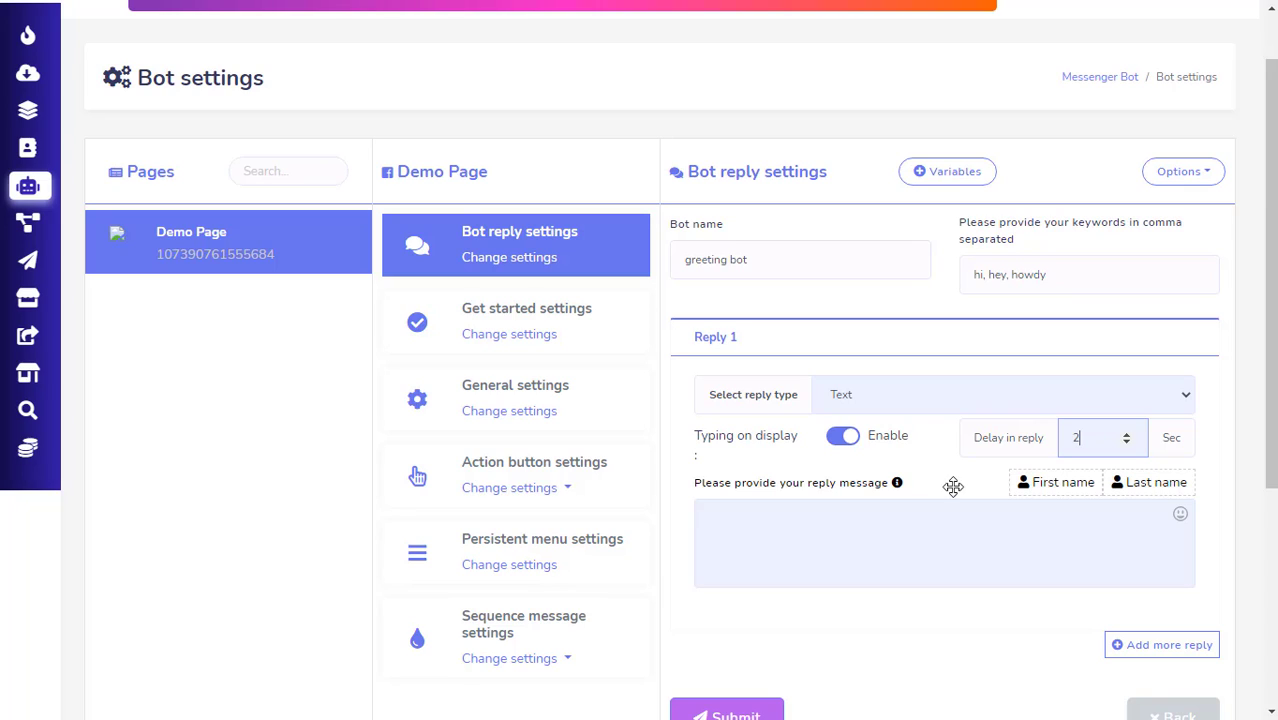
pyautogui.click(953, 402)
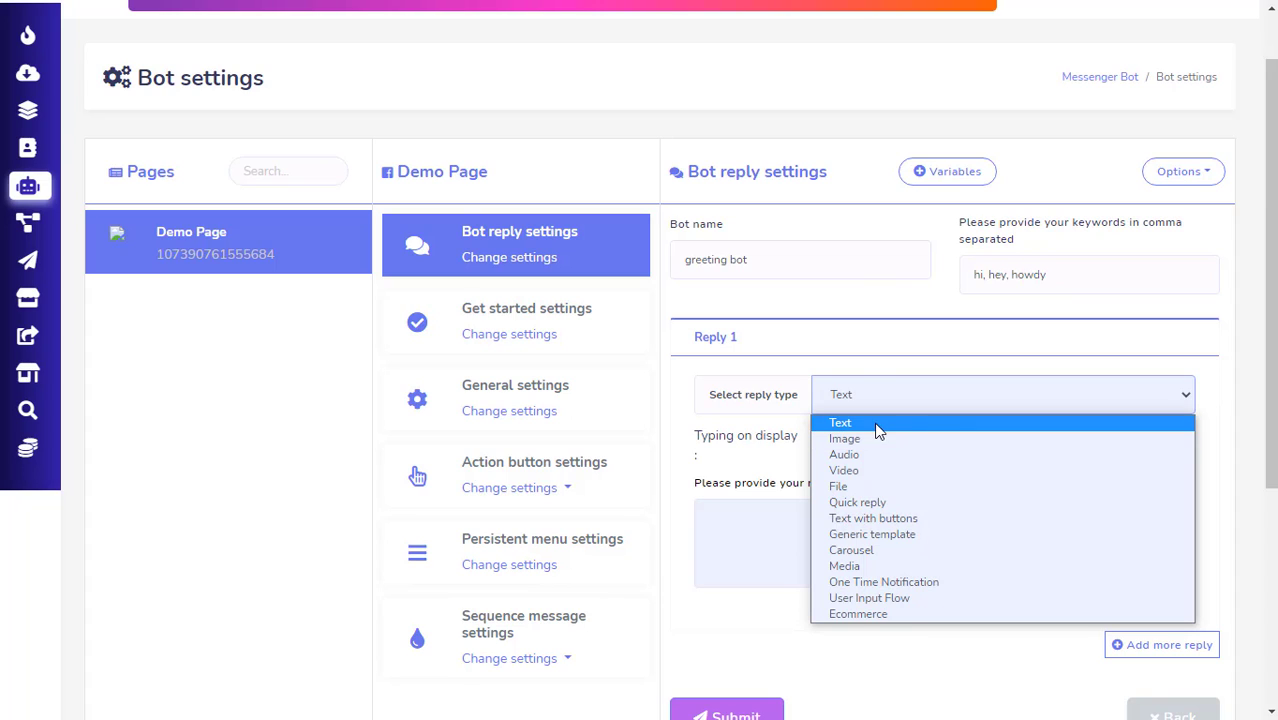
pyautogui.click(924, 425)
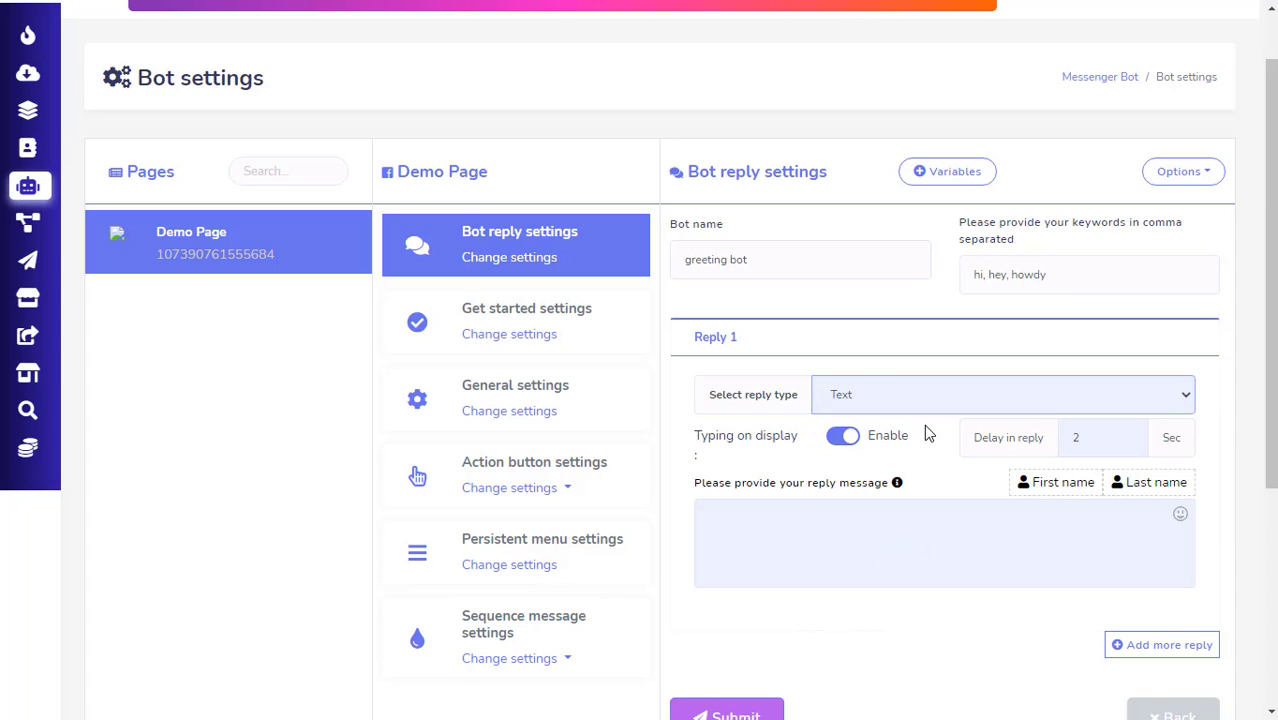
# Insert the subscriber first name variable into Reply 1's message and open the Spintax example
pyautogui.click(1000, 541)
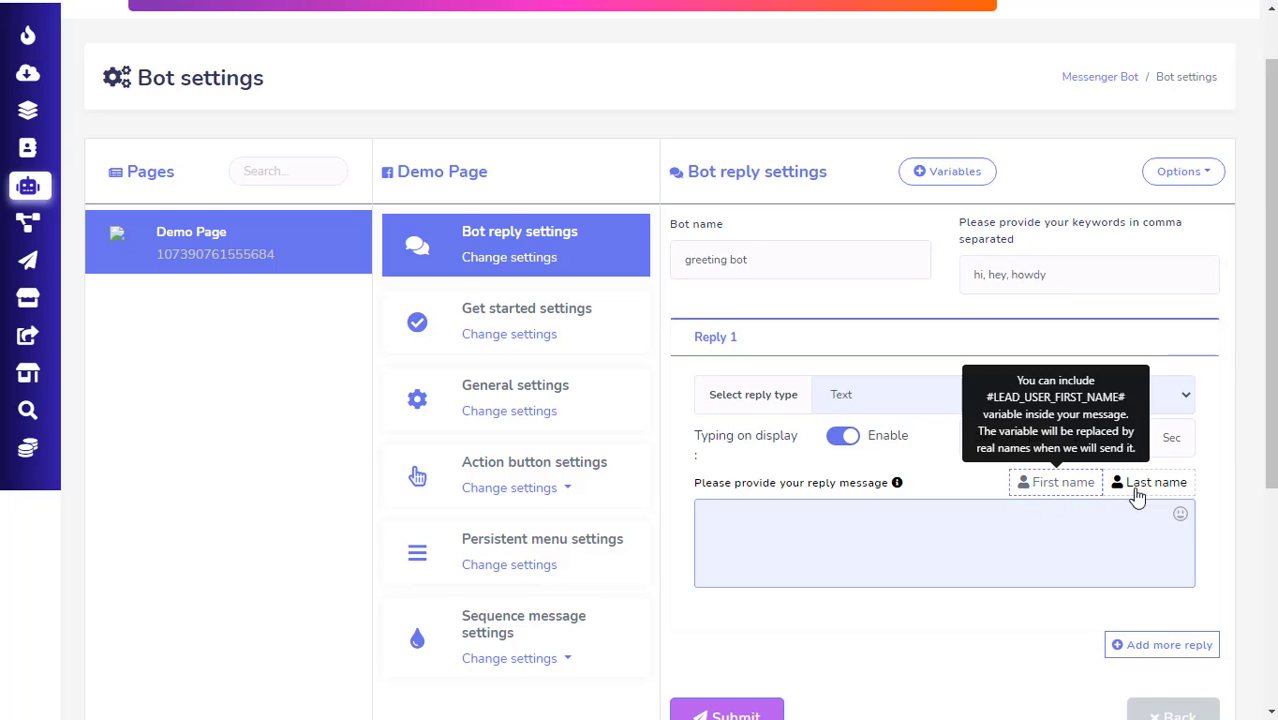
pyautogui.click(1068, 500)
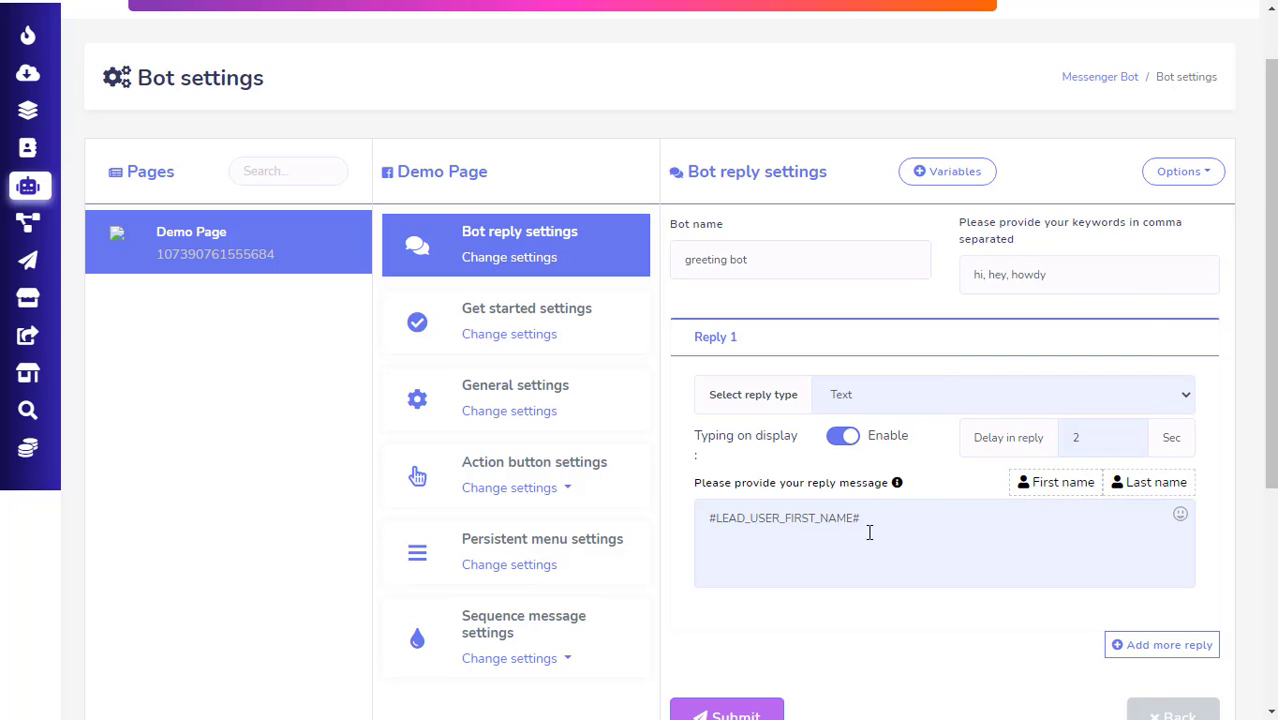
pyautogui.click(898, 485)
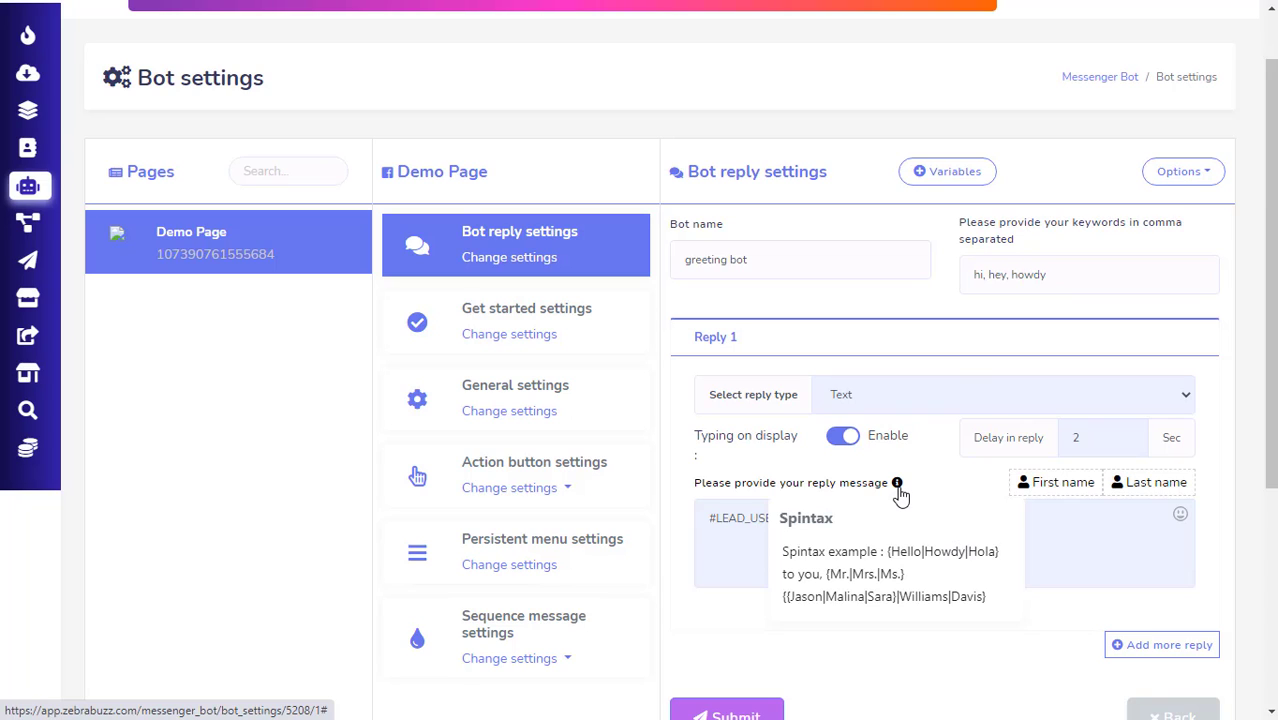
# Switch Reply 1 to the Image reply type to view its image field, and then to Audio
pyautogui.click(950, 398)
pyautogui.click(938, 441)
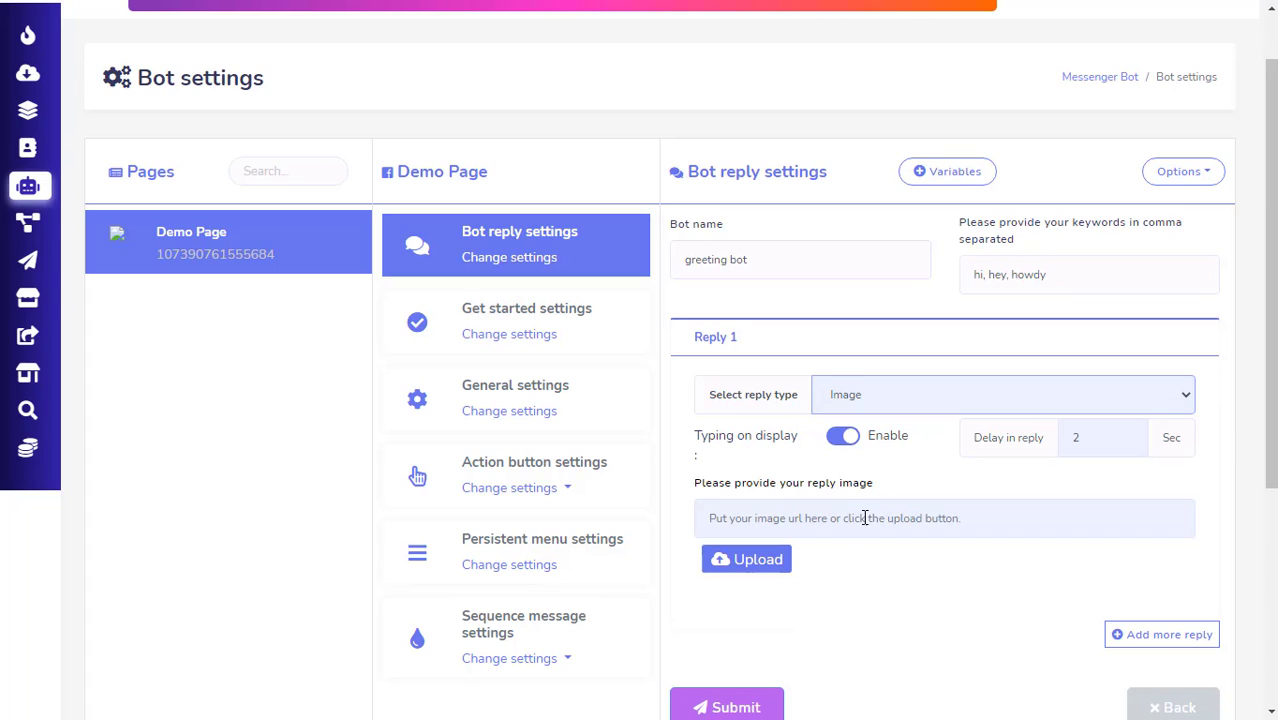
pyautogui.click(968, 516)
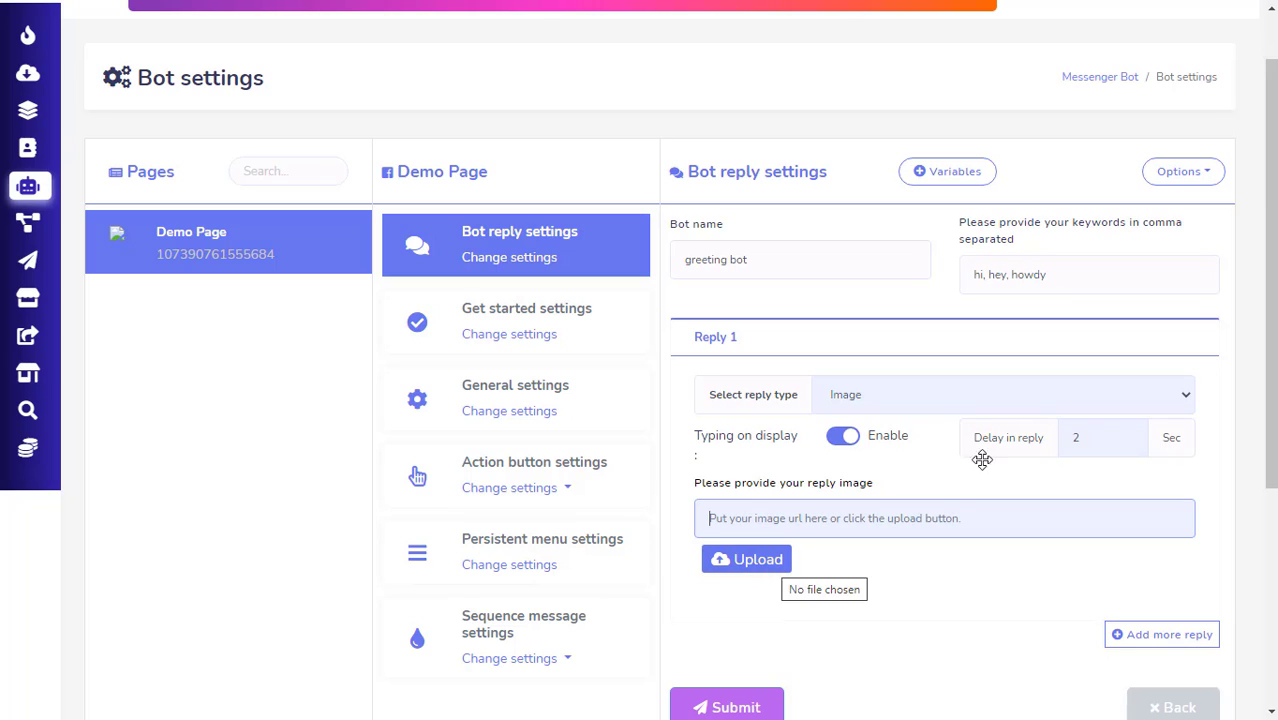
pyautogui.click(1023, 398)
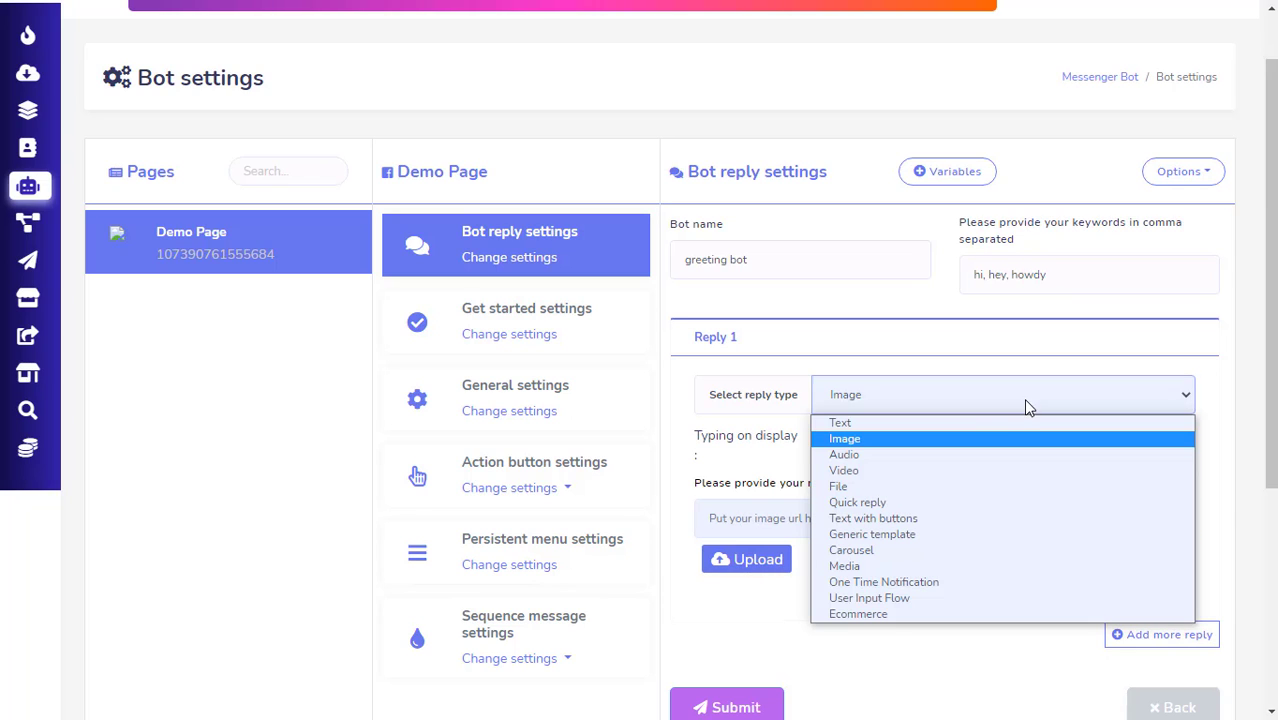
pyautogui.click(984, 454)
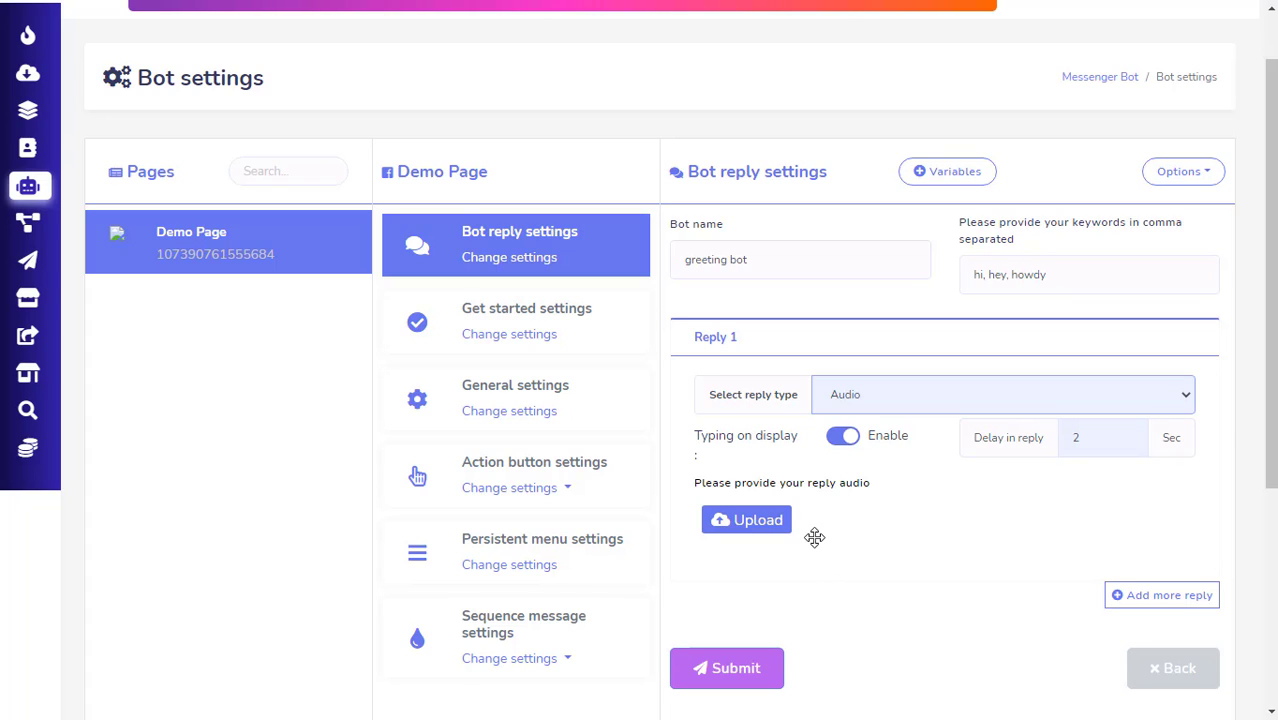
# Change Reply 1's reply type to Video, and then to File, to view their upload options
pyautogui.click(931, 412)
pyautogui.click(930, 468)
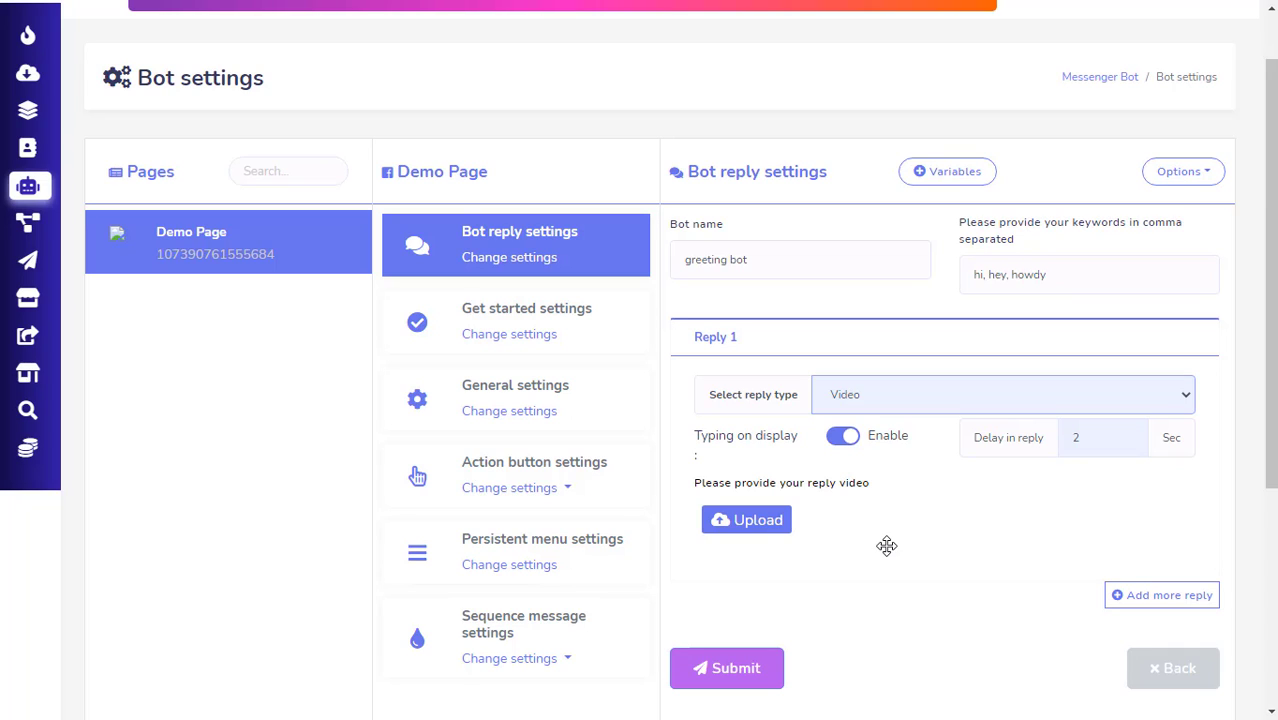
pyautogui.click(915, 404)
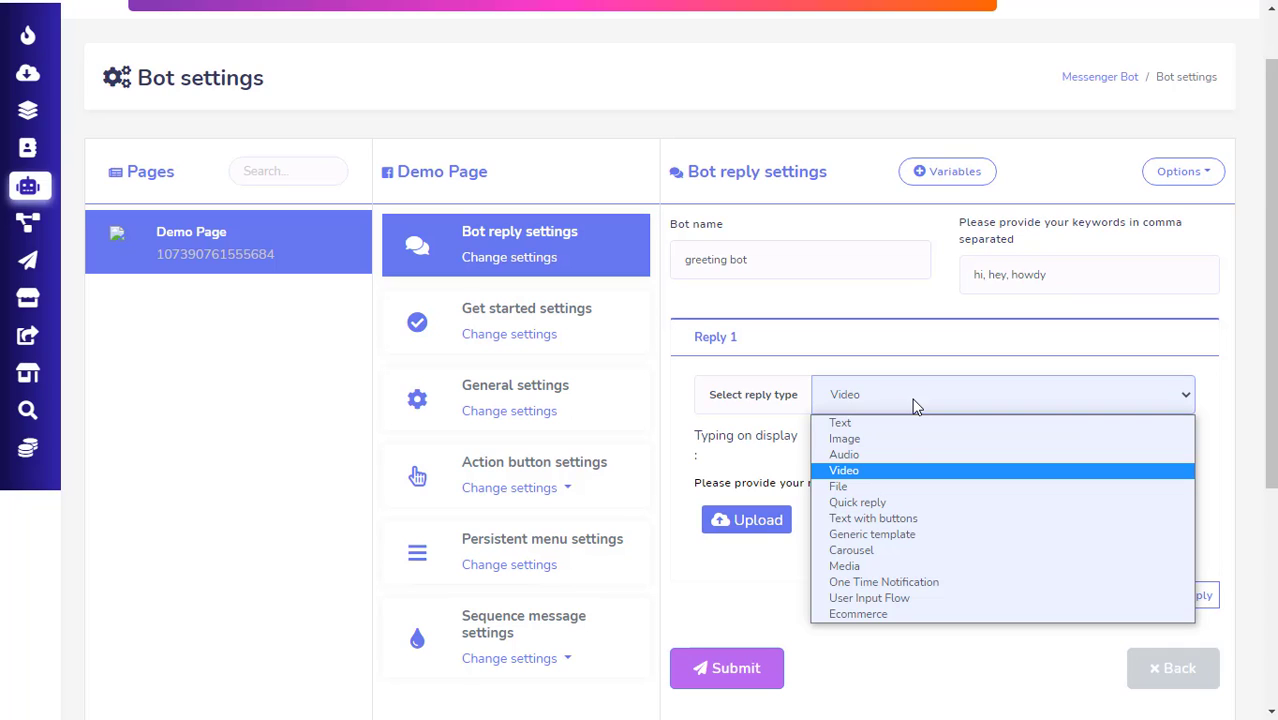
pyautogui.click(913, 487)
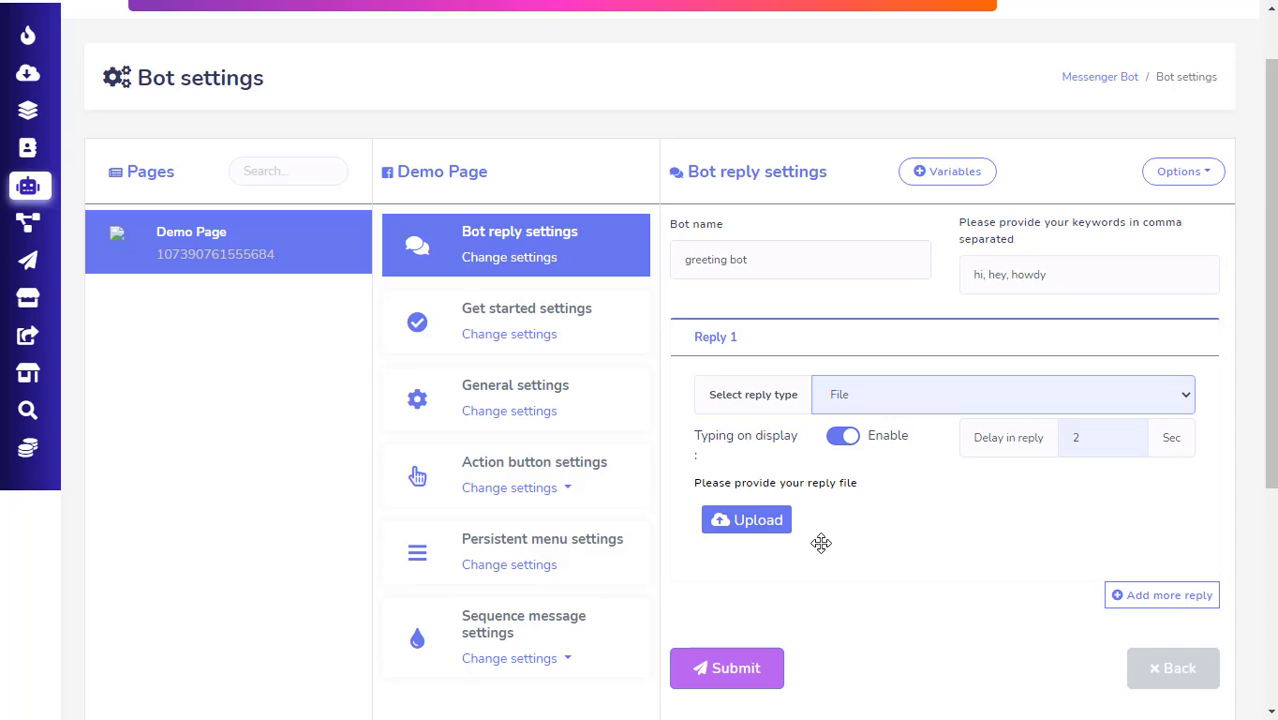
# Set Reply 1's reply type to Quick reply and activate its reply message field
pyautogui.click(894, 401)
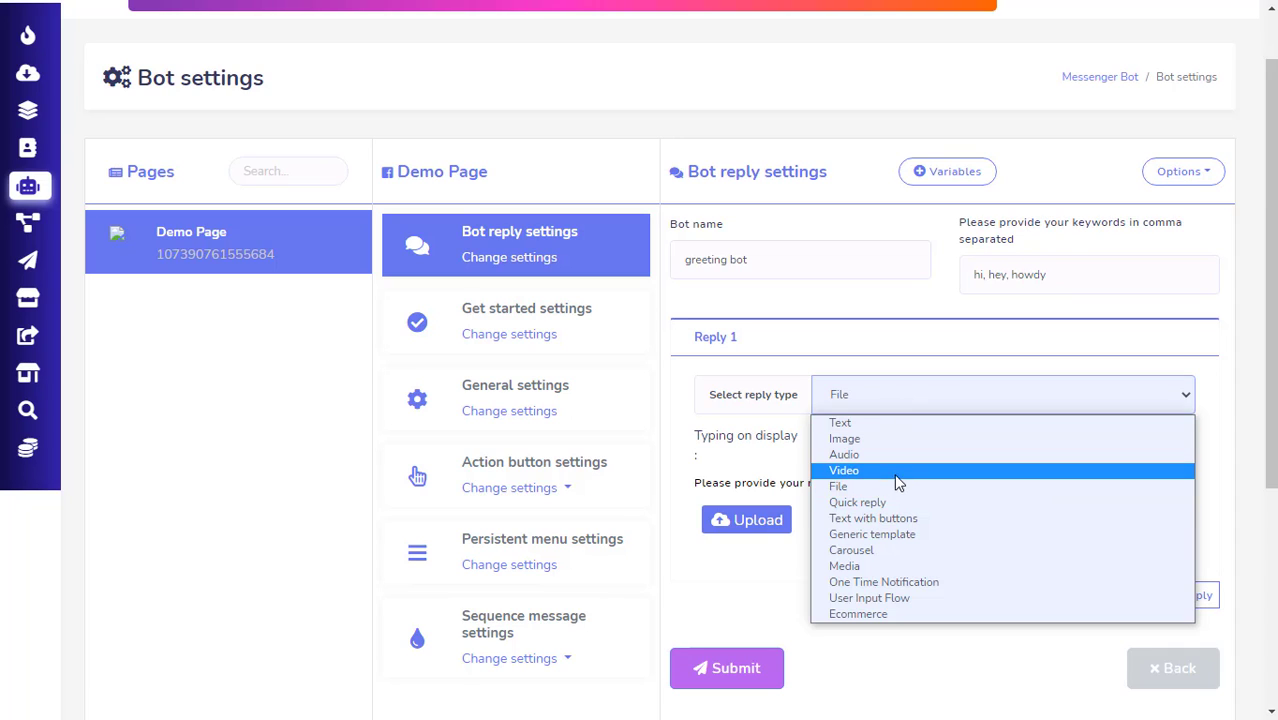
pyautogui.press('Escape')
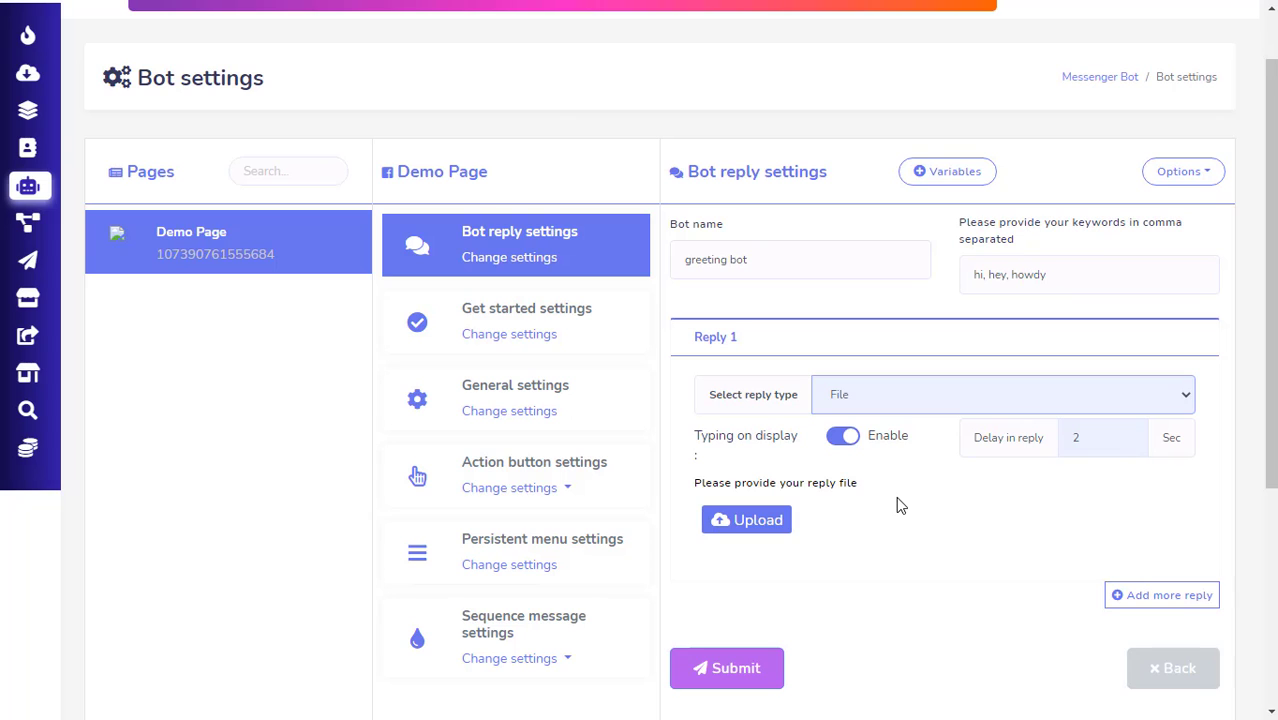
pyautogui.scroll(-1, 901, 507)
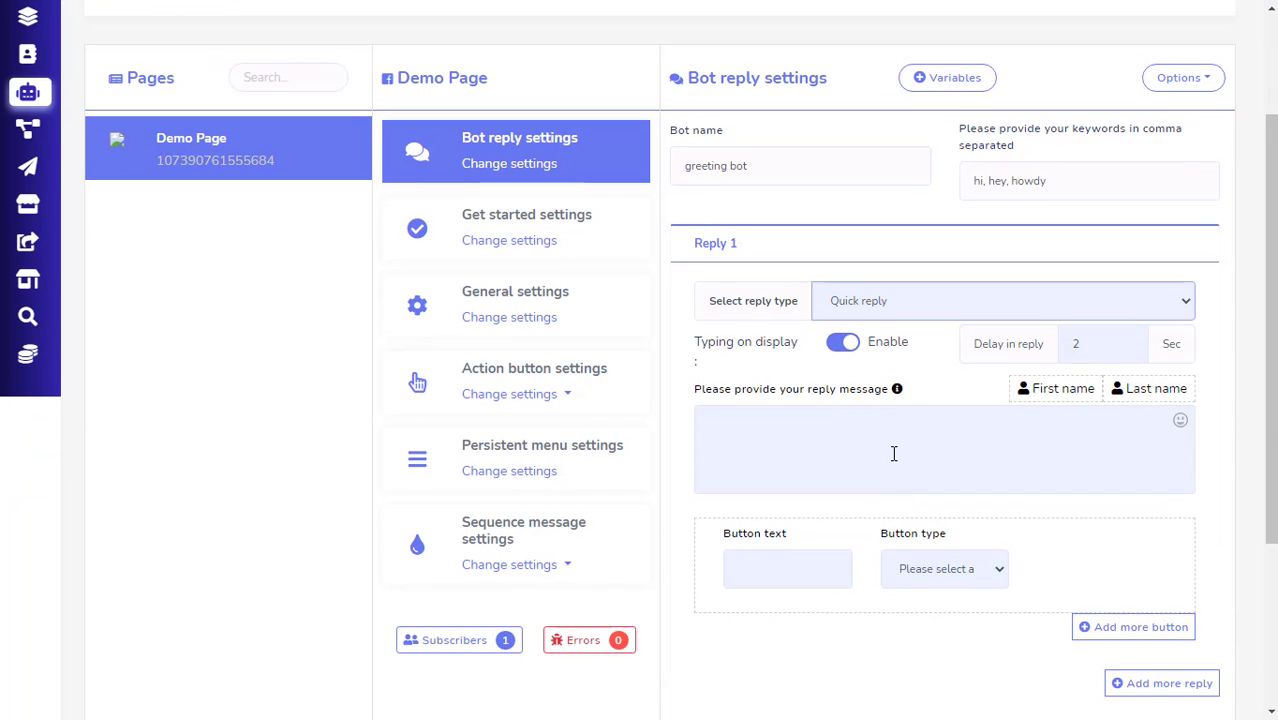
pyautogui.click(894, 453)
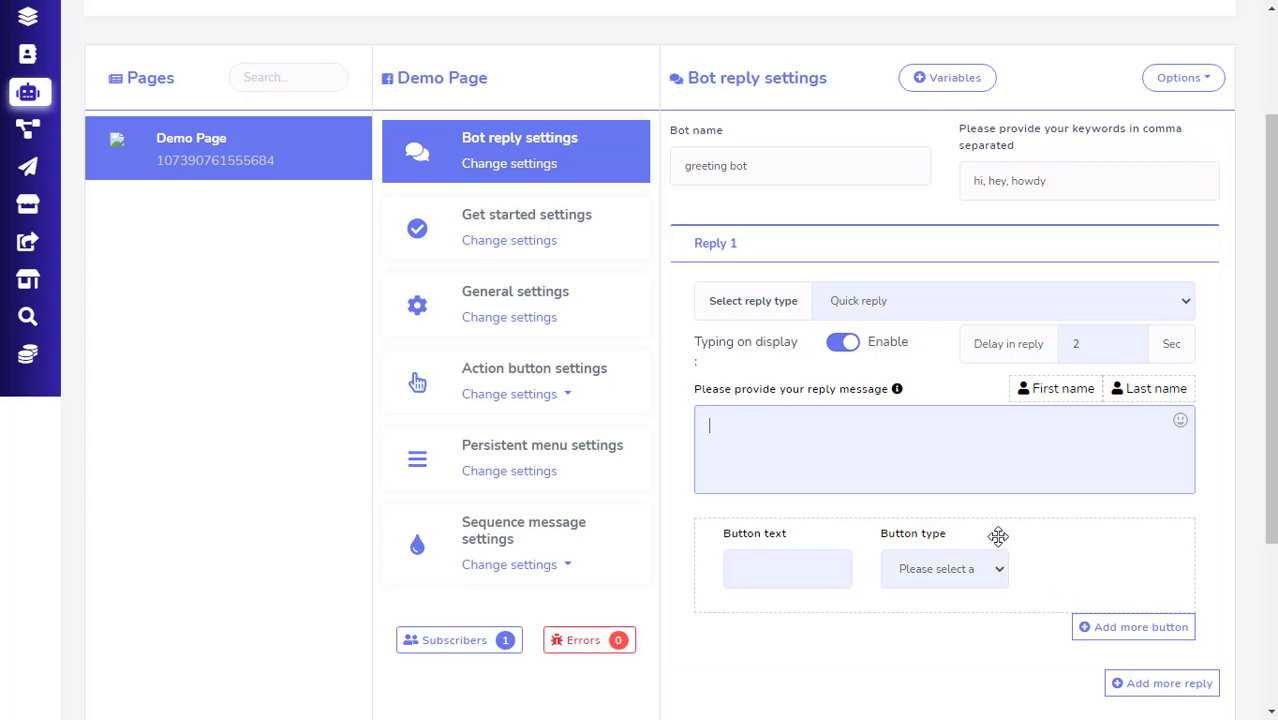
# Set Reply 1's reply type to Text with buttons and try to add another button
pyautogui.click(937, 308)
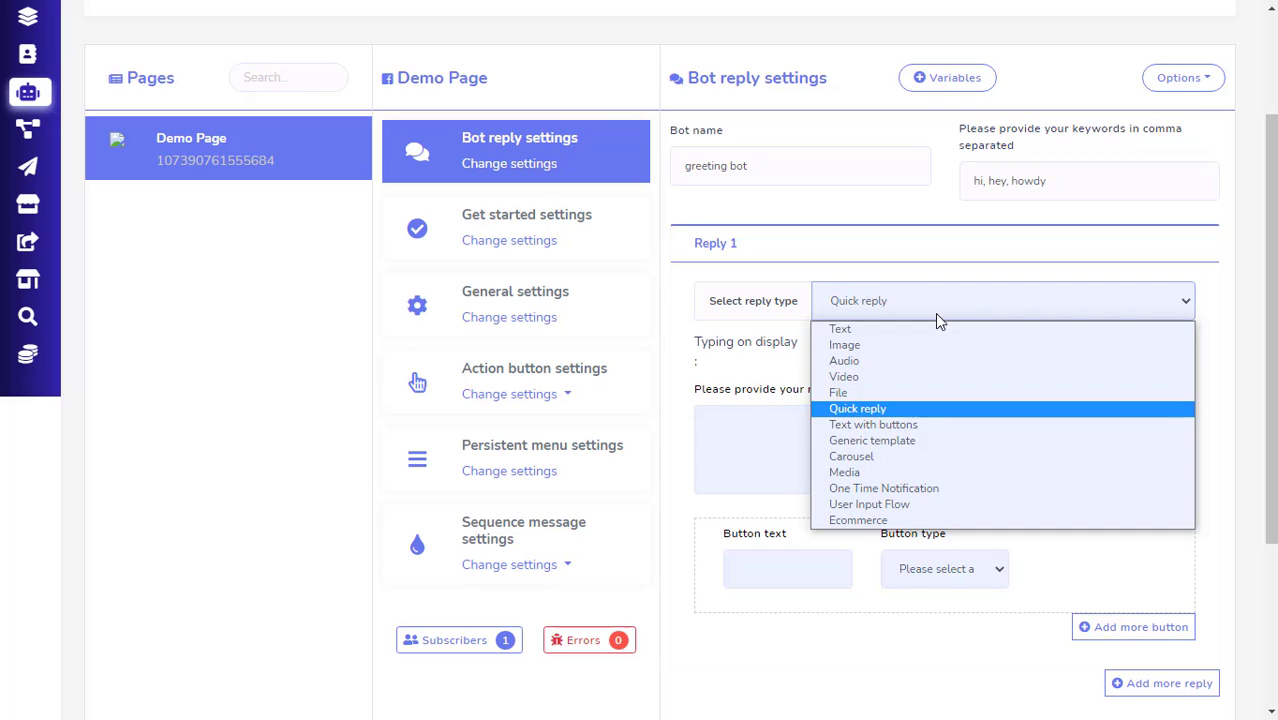
pyautogui.click(941, 419)
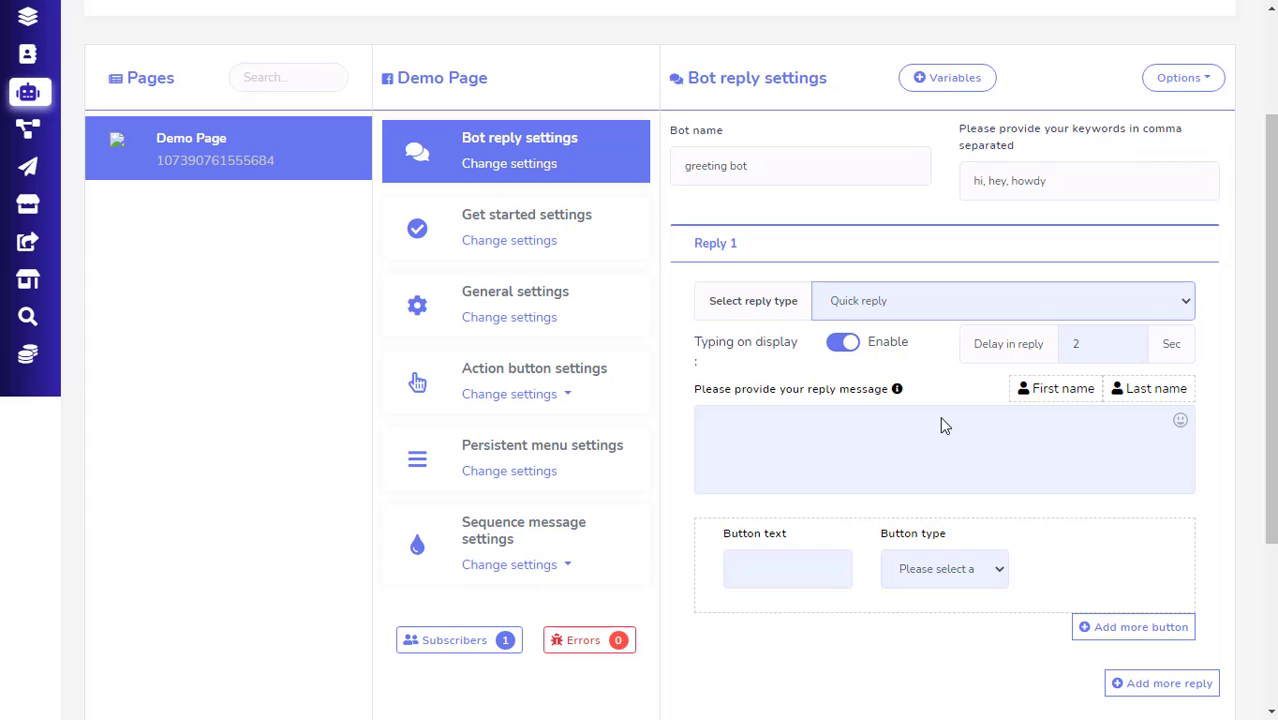
pyautogui.click(927, 450)
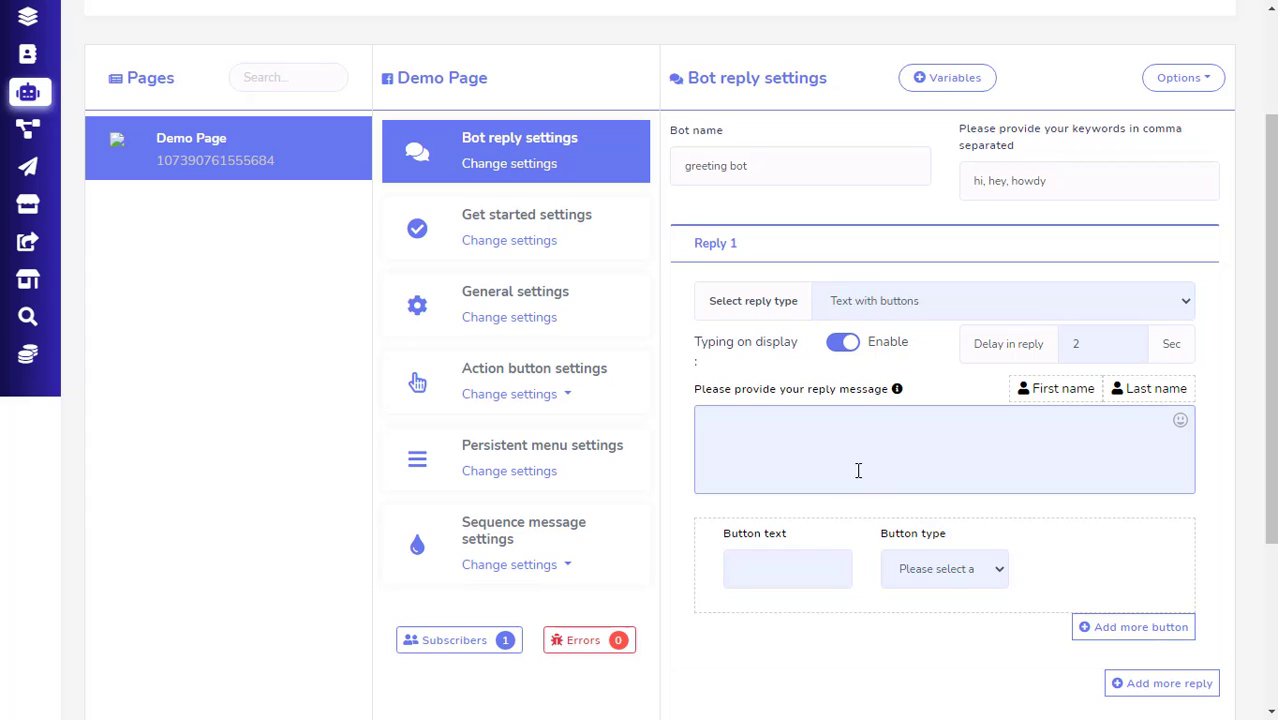
pyautogui.click(1138, 632)
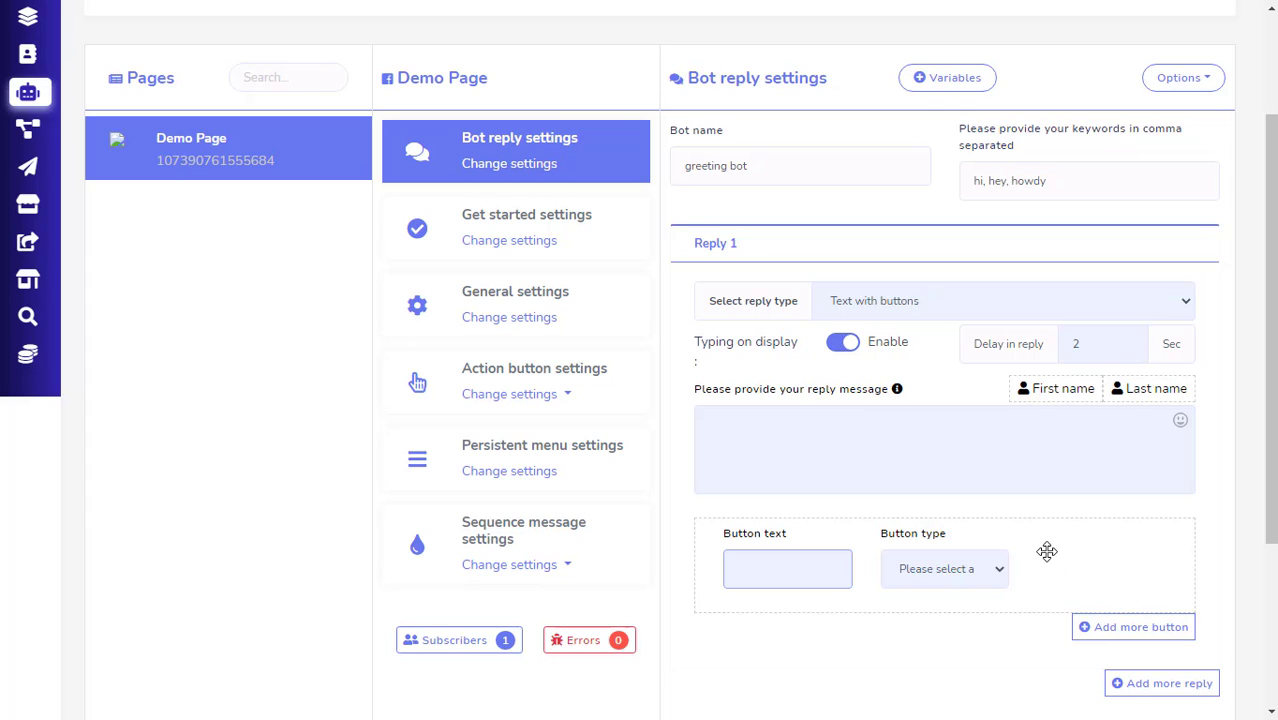
# Set Reply 1's reply type to Generic template and go through its title and sub-title fields
pyautogui.click(959, 306)
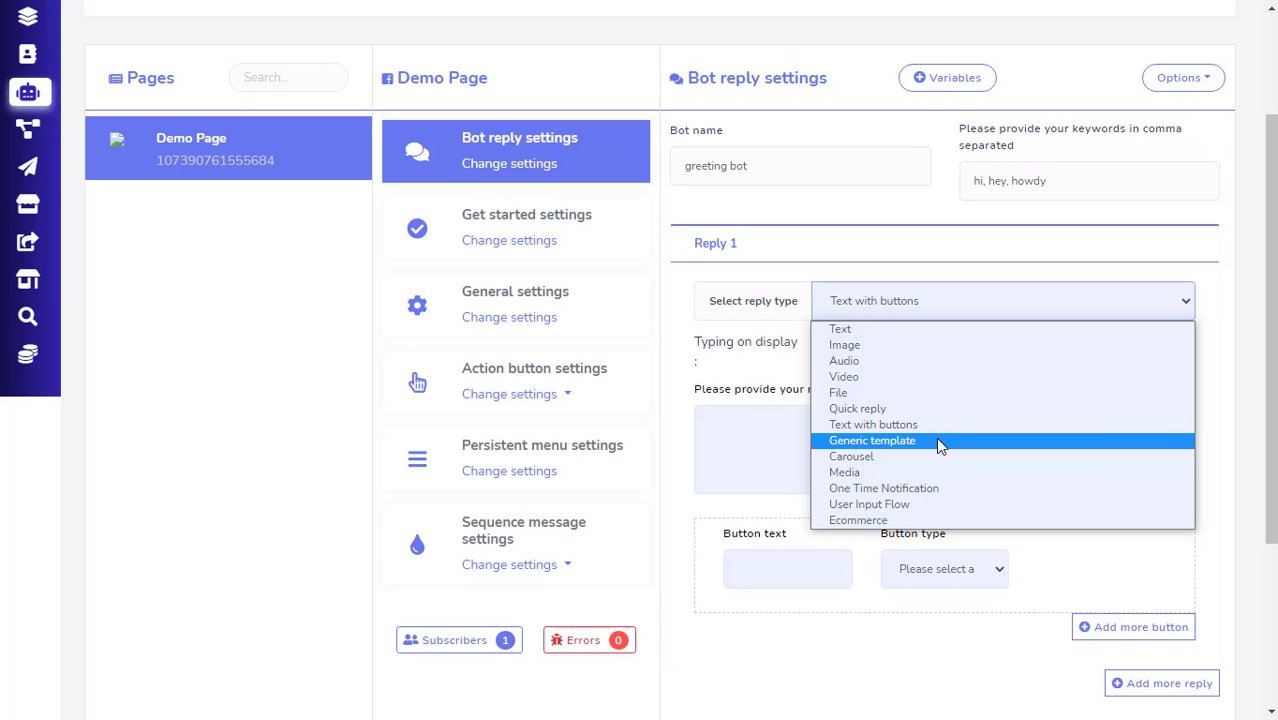
pyautogui.click(938, 443)
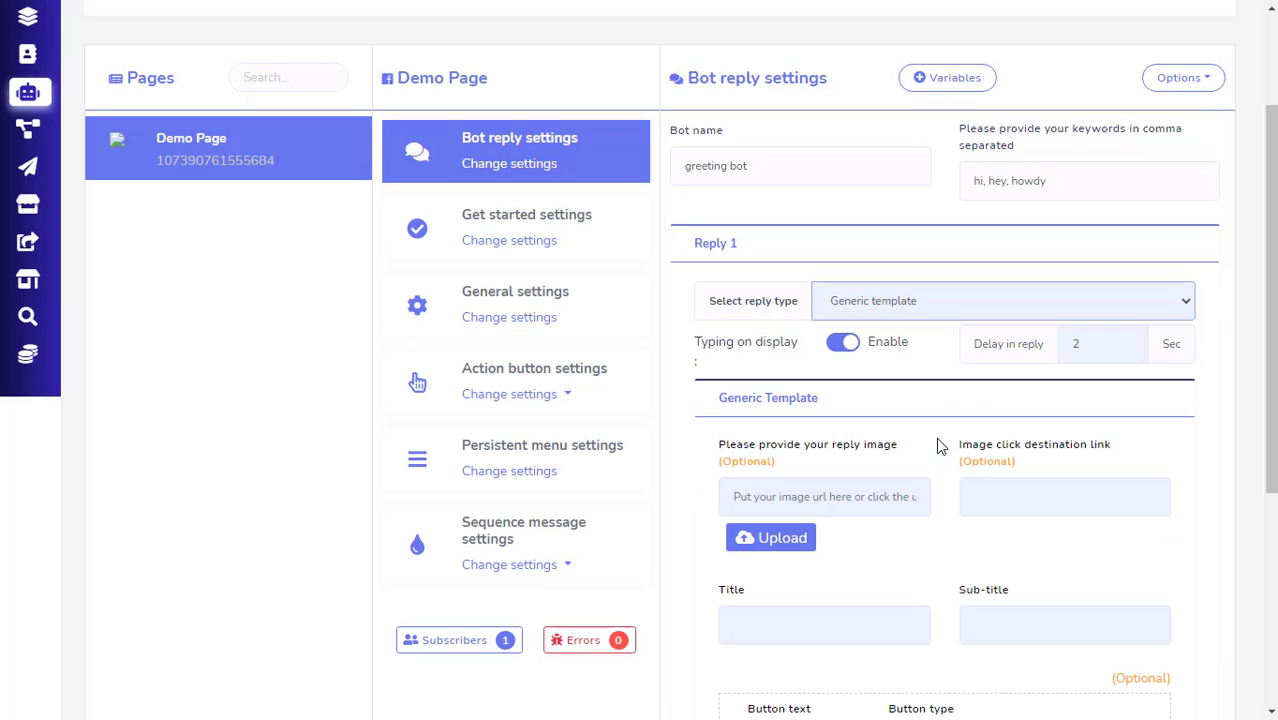
pyautogui.scroll(-3, 936, 437)
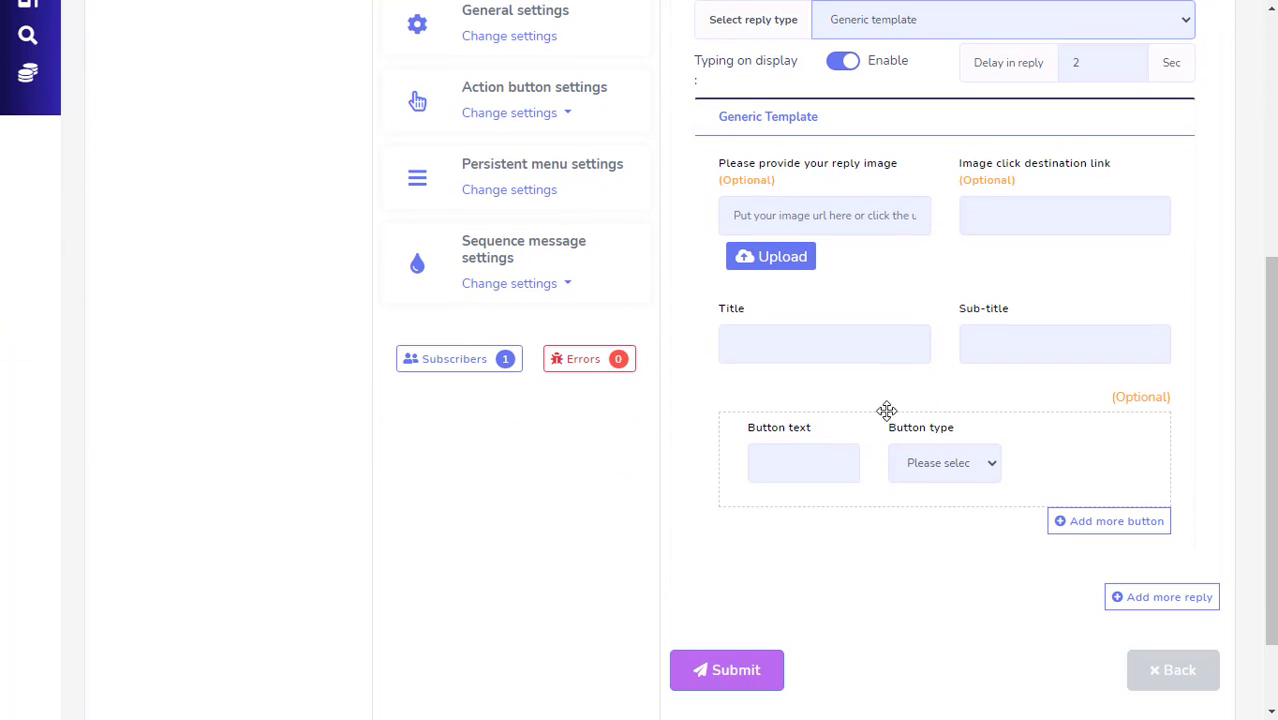
pyautogui.click(869, 345)
pyautogui.click(1007, 346)
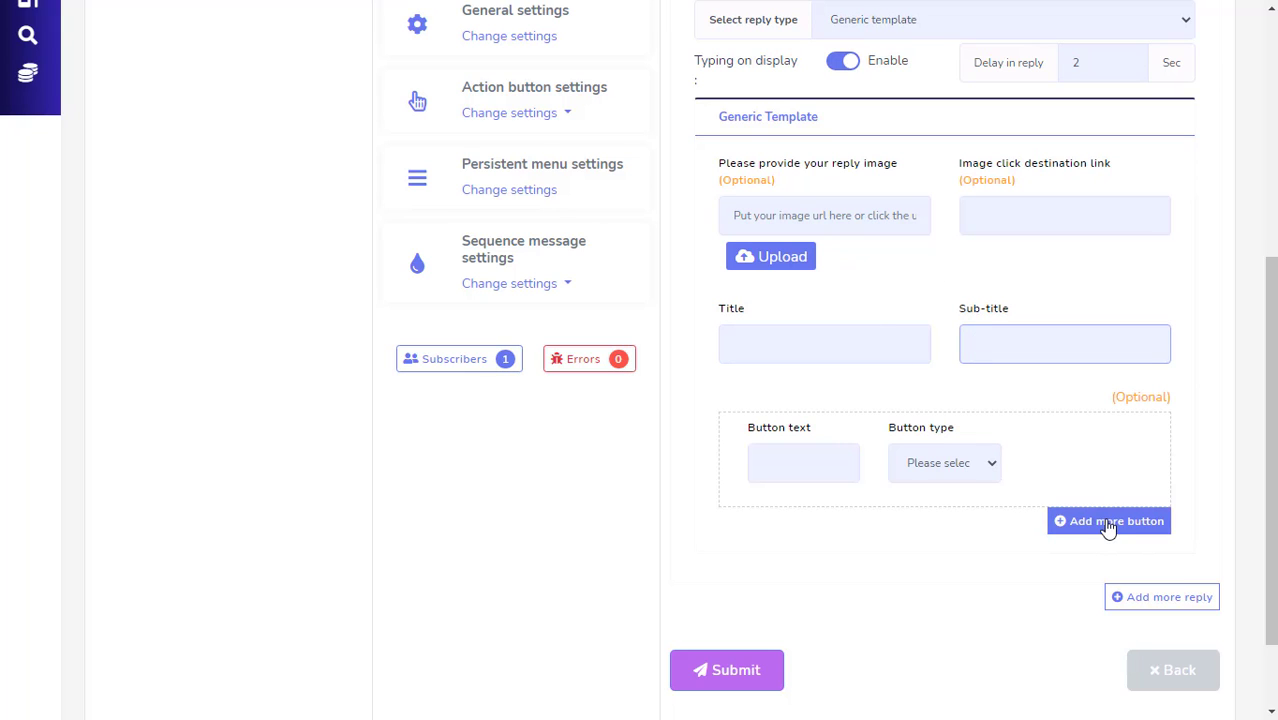
pyautogui.scroll(2, 1004, 516)
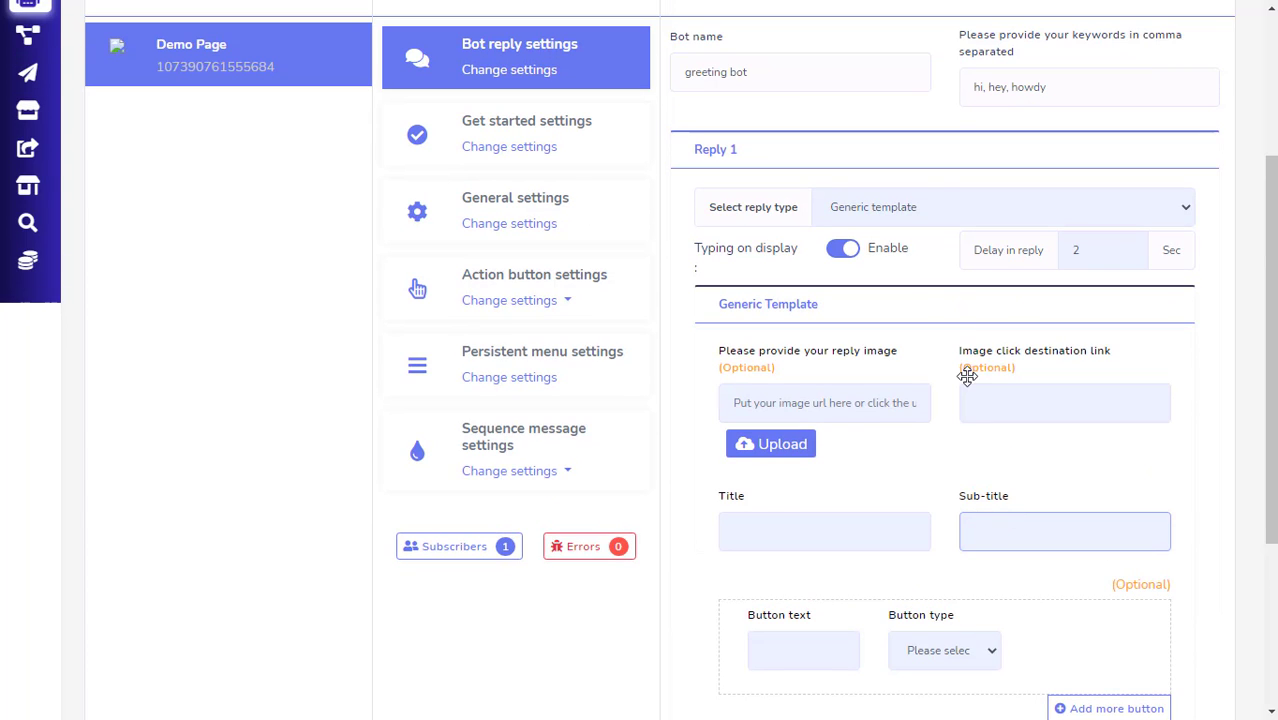
# Set Reply 1's reply type to Carousel and view the fields of its first template
pyautogui.click(930, 212)
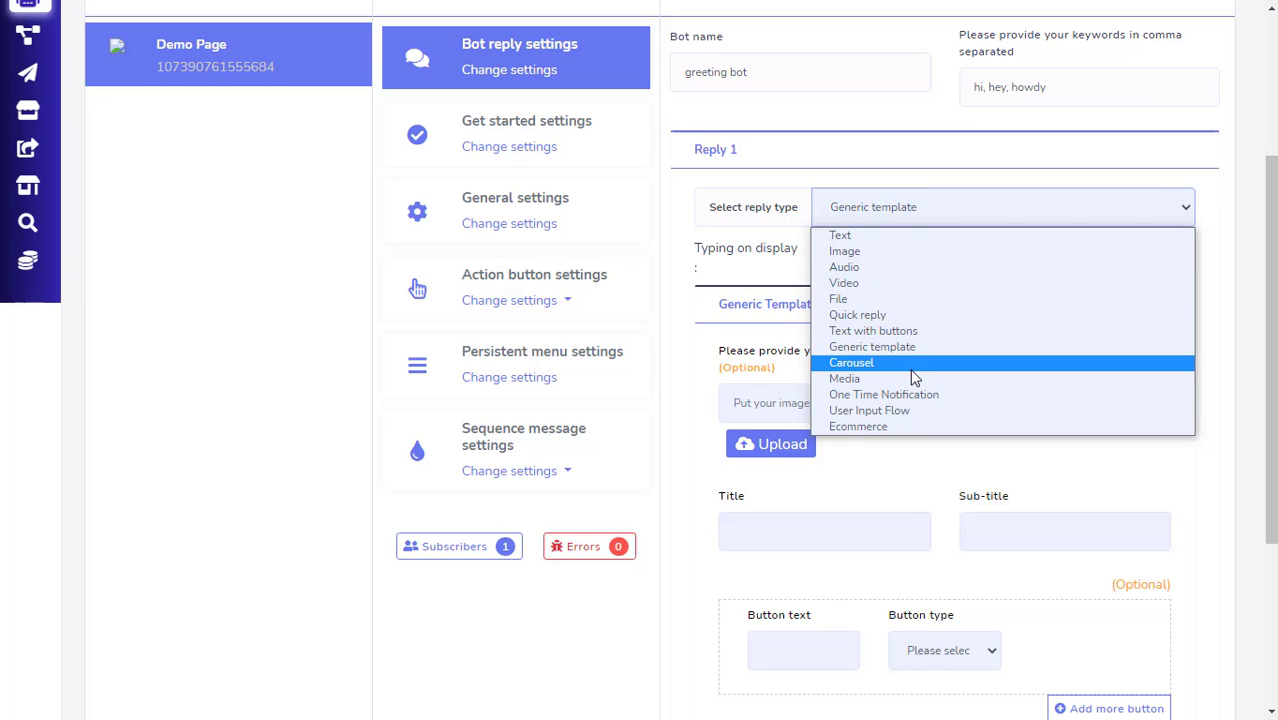
pyautogui.click(918, 364)
pyautogui.scroll(-2, 930, 402)
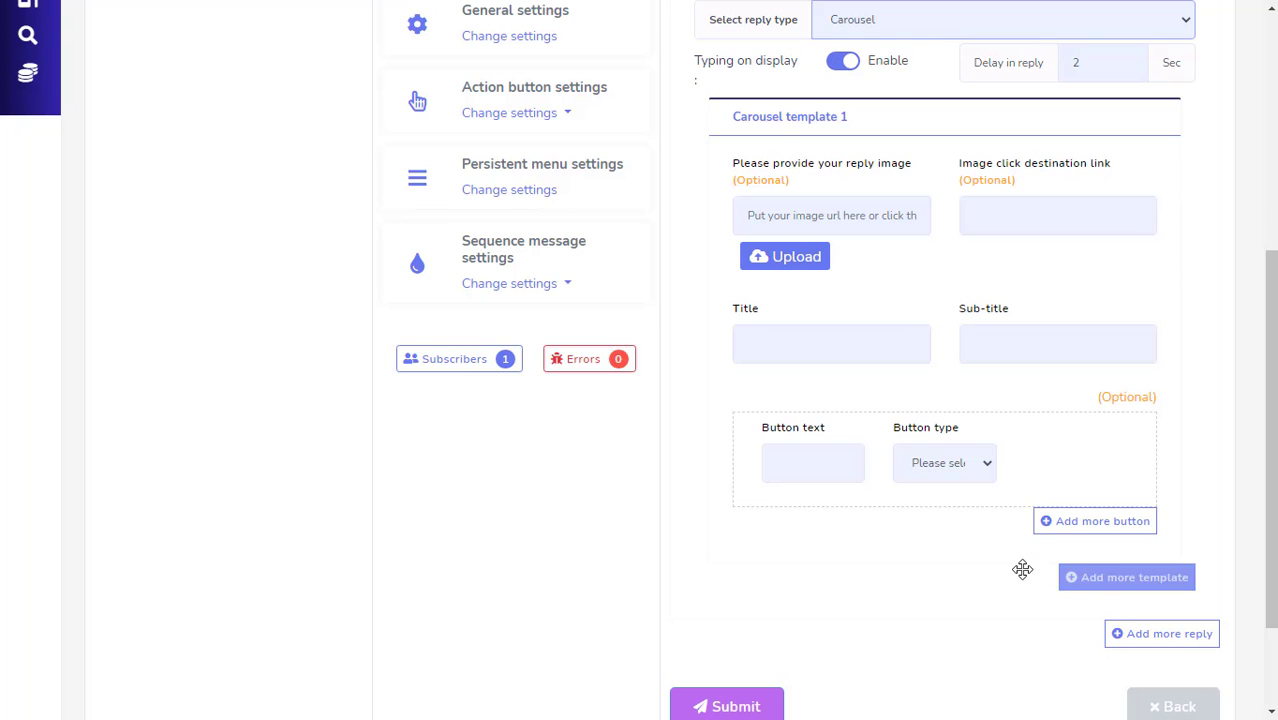
# Set Reply 1's reply type to Media and activate its media URL field
pyautogui.scroll(1, 963, 553)
pyautogui.scroll(3, 963, 553)
pyautogui.click(920, 302)
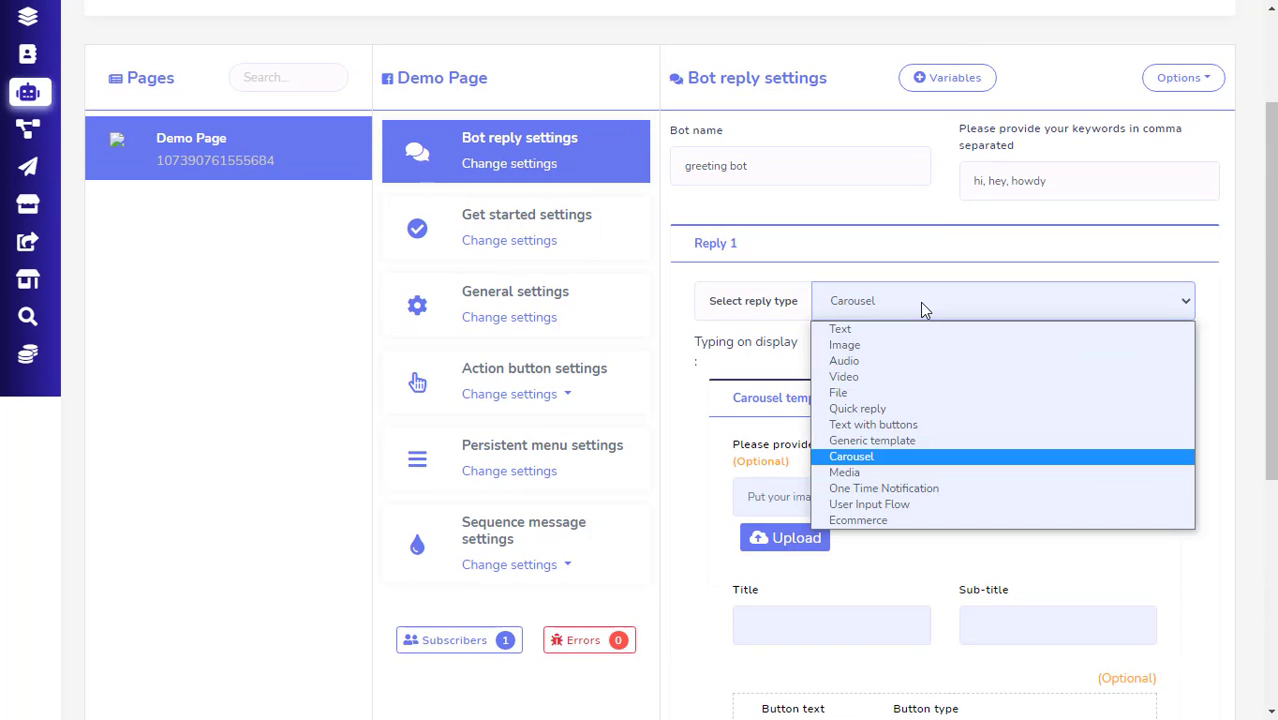
pyautogui.click(921, 470)
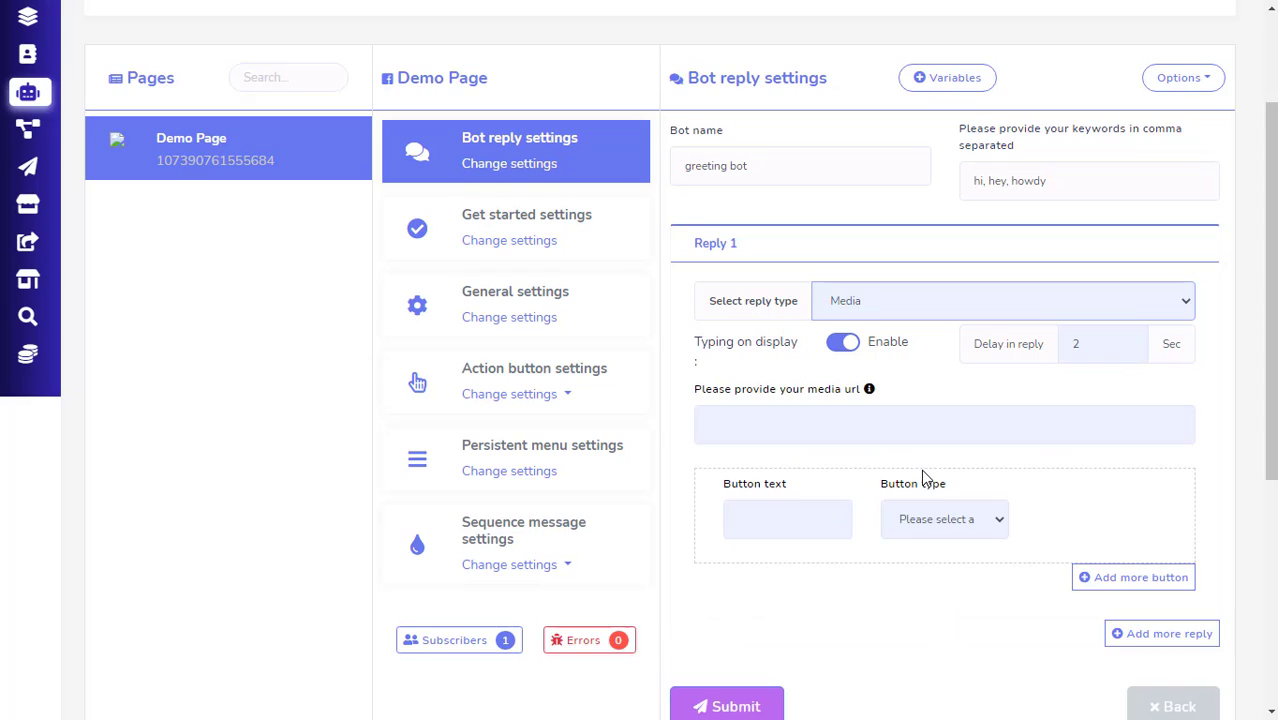
pyautogui.scroll(-1, 915, 470)
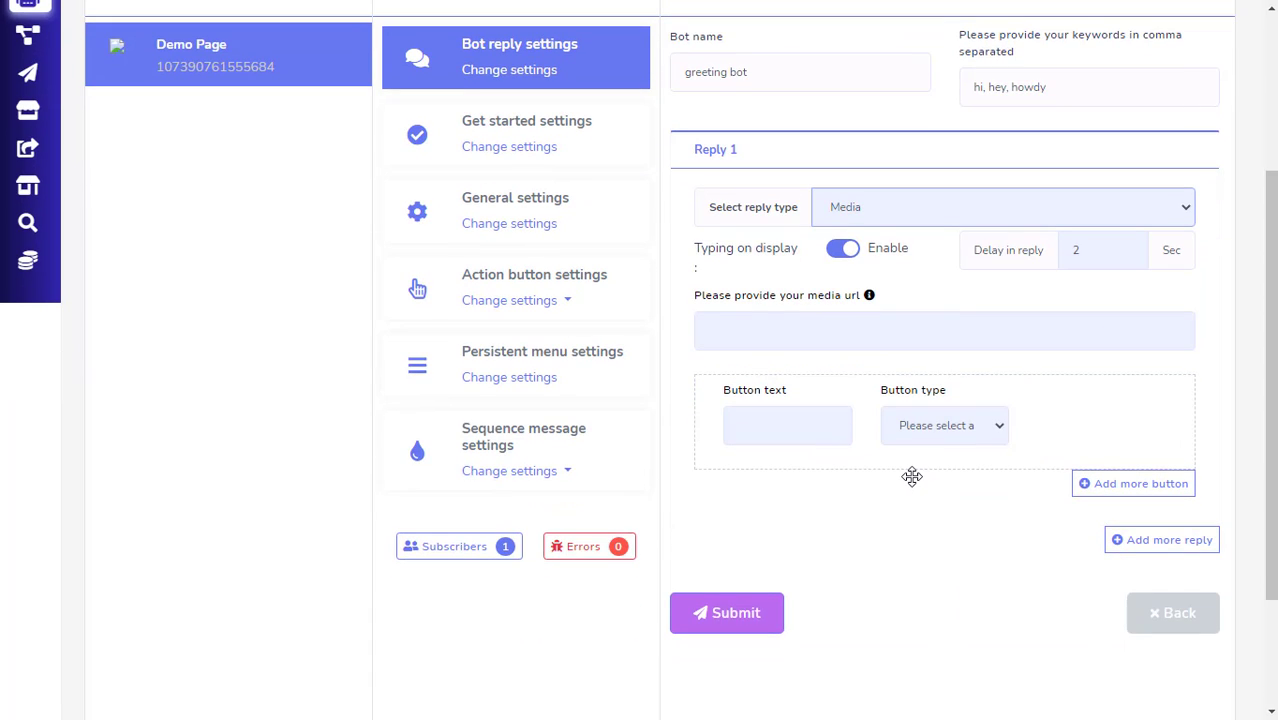
pyautogui.click(822, 333)
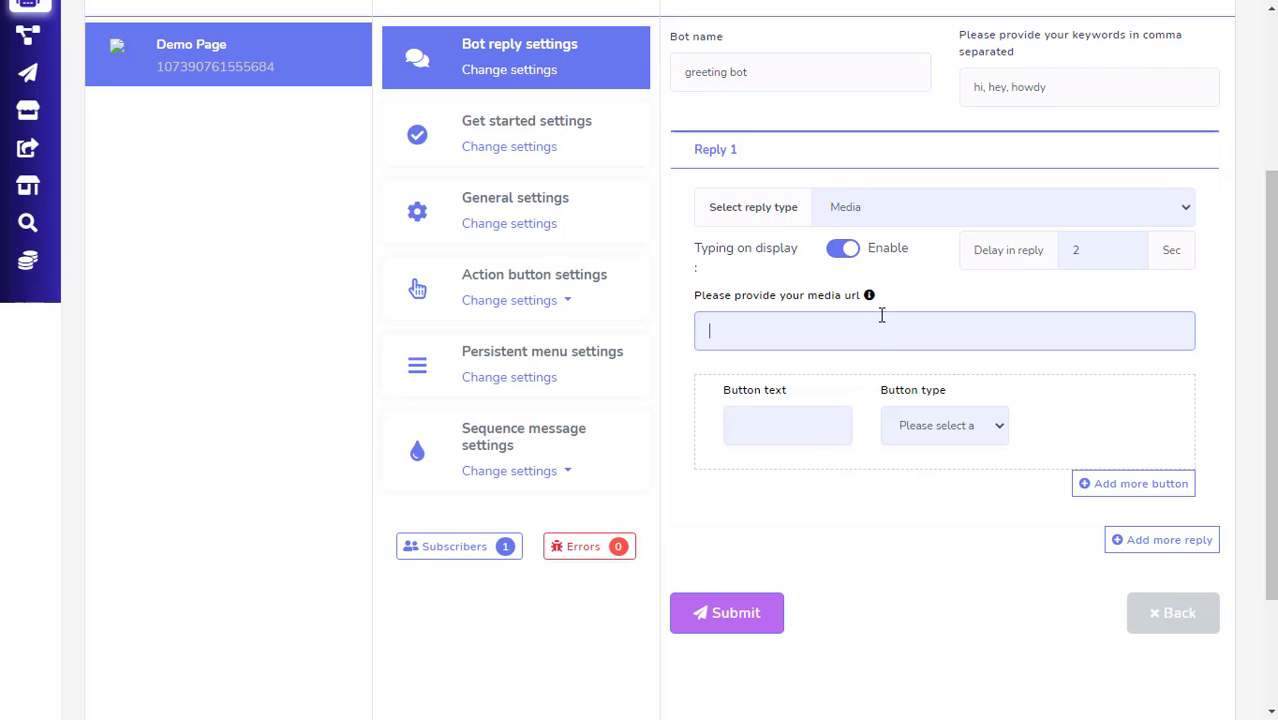
# Set Reply 1's reply type to One Time Notification and look through the available OTN postbacks
pyautogui.click(904, 207)
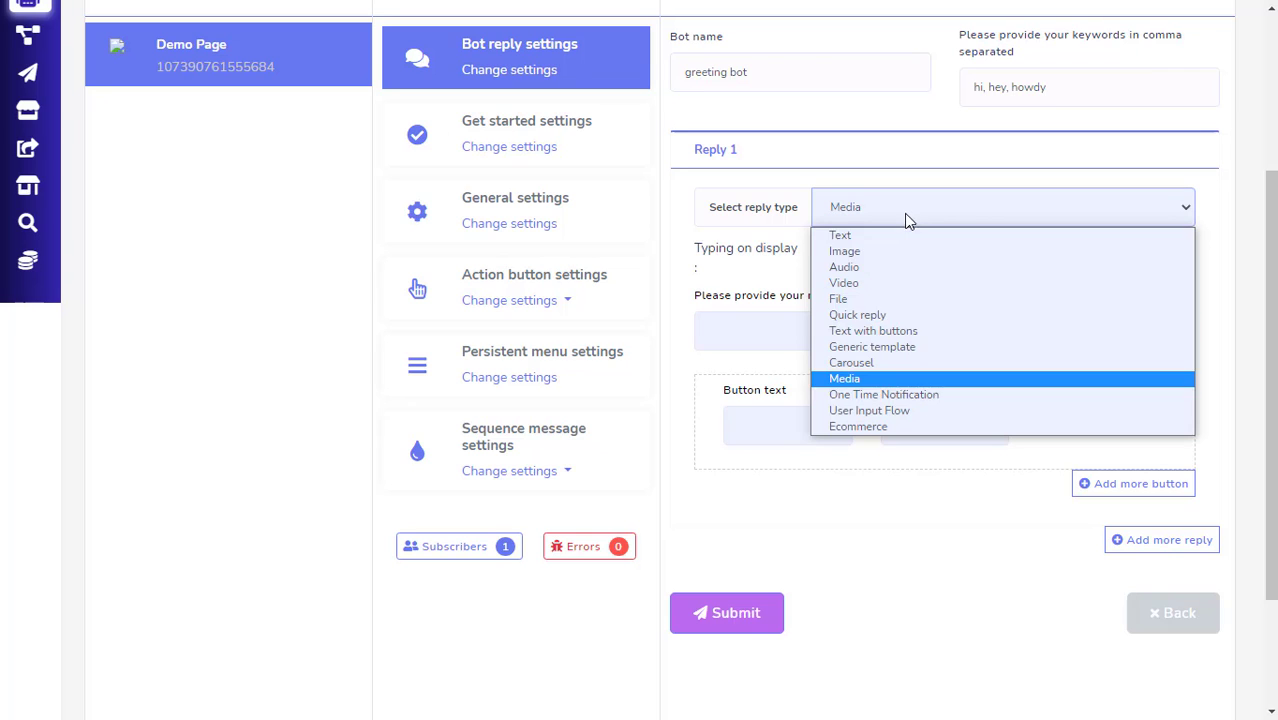
pyautogui.click(938, 395)
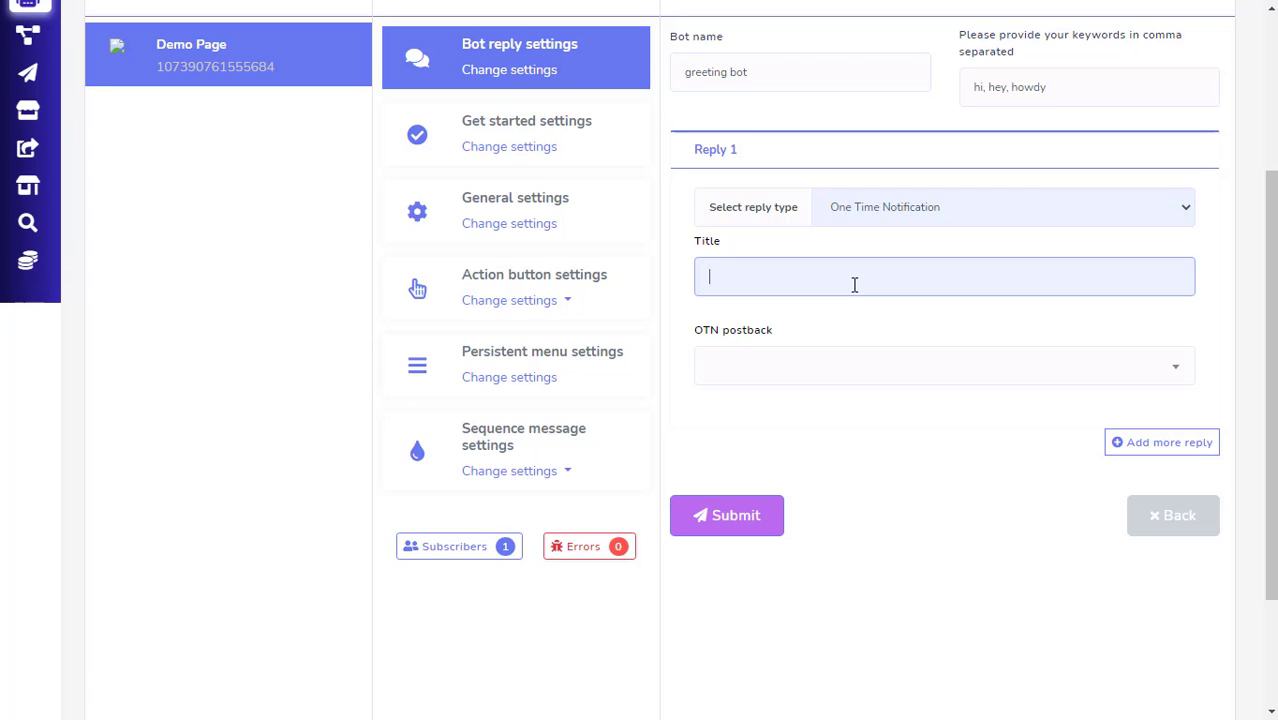
pyautogui.click(847, 365)
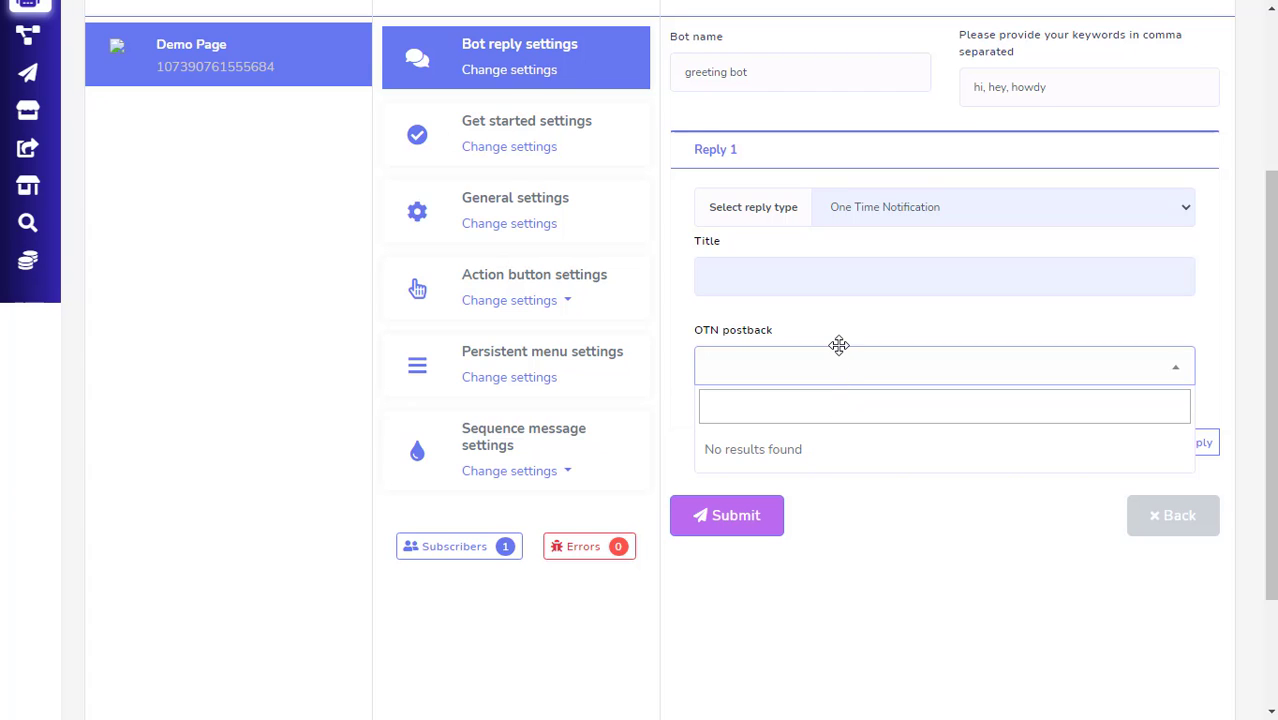
# Set Reply 1's reply type to User Input Flow and check which flow campaigns are available
pyautogui.click(897, 212)
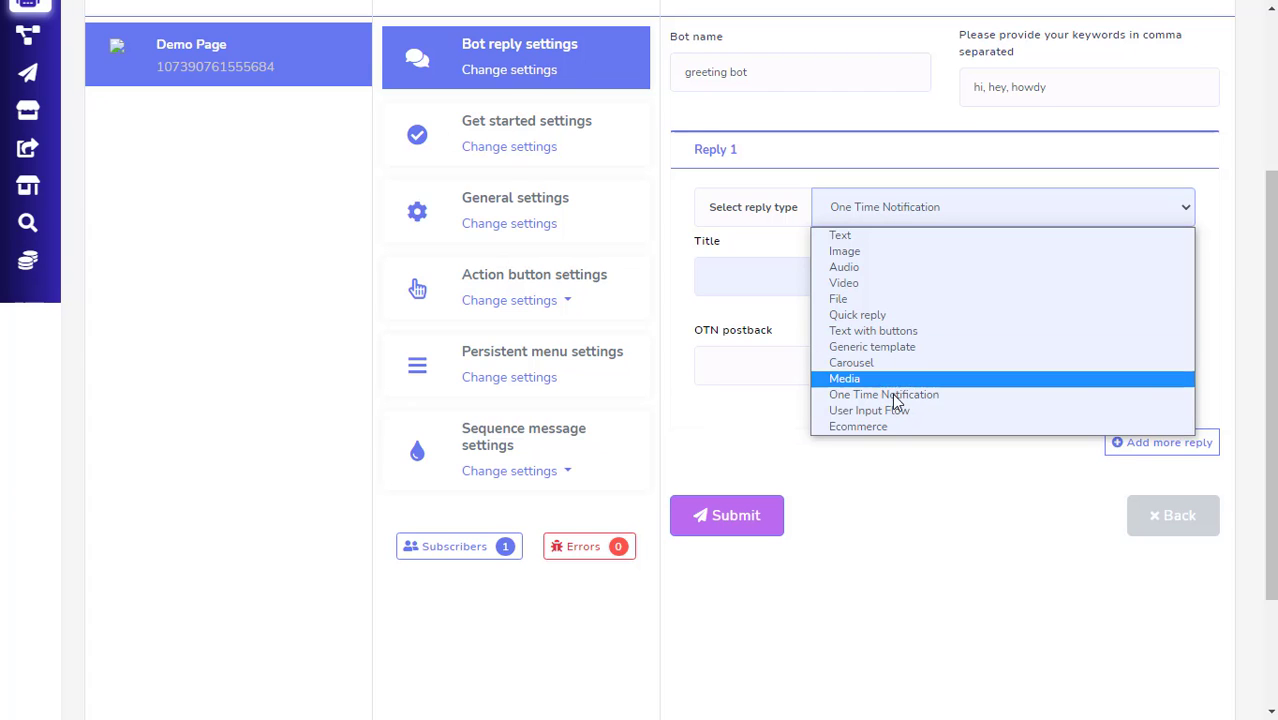
pyautogui.click(895, 410)
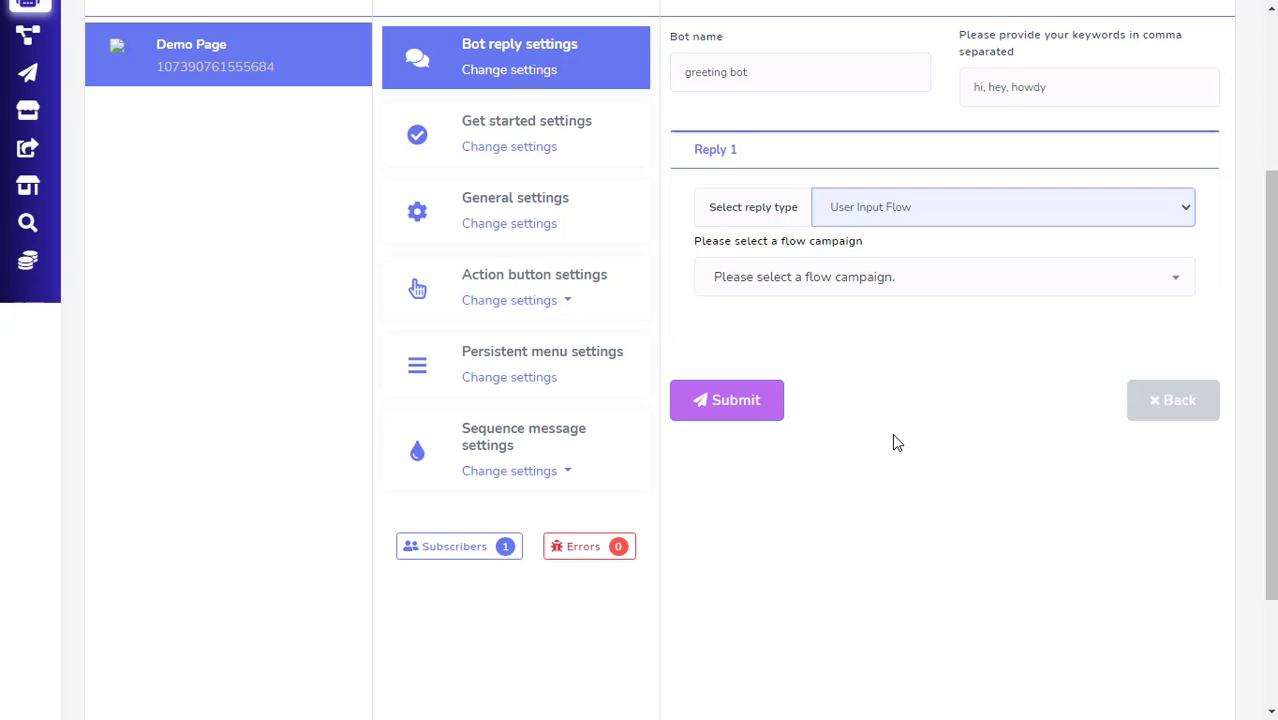
pyautogui.scroll(1, 892, 433)
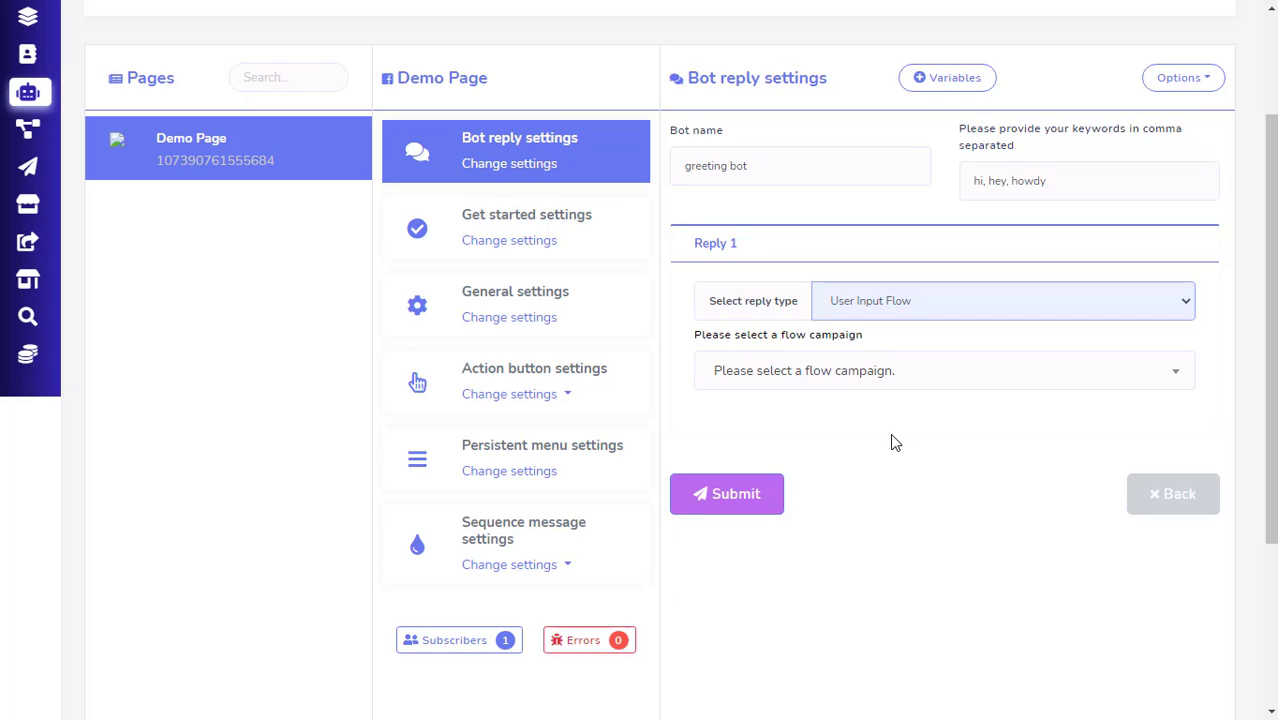
pyautogui.click(900, 376)
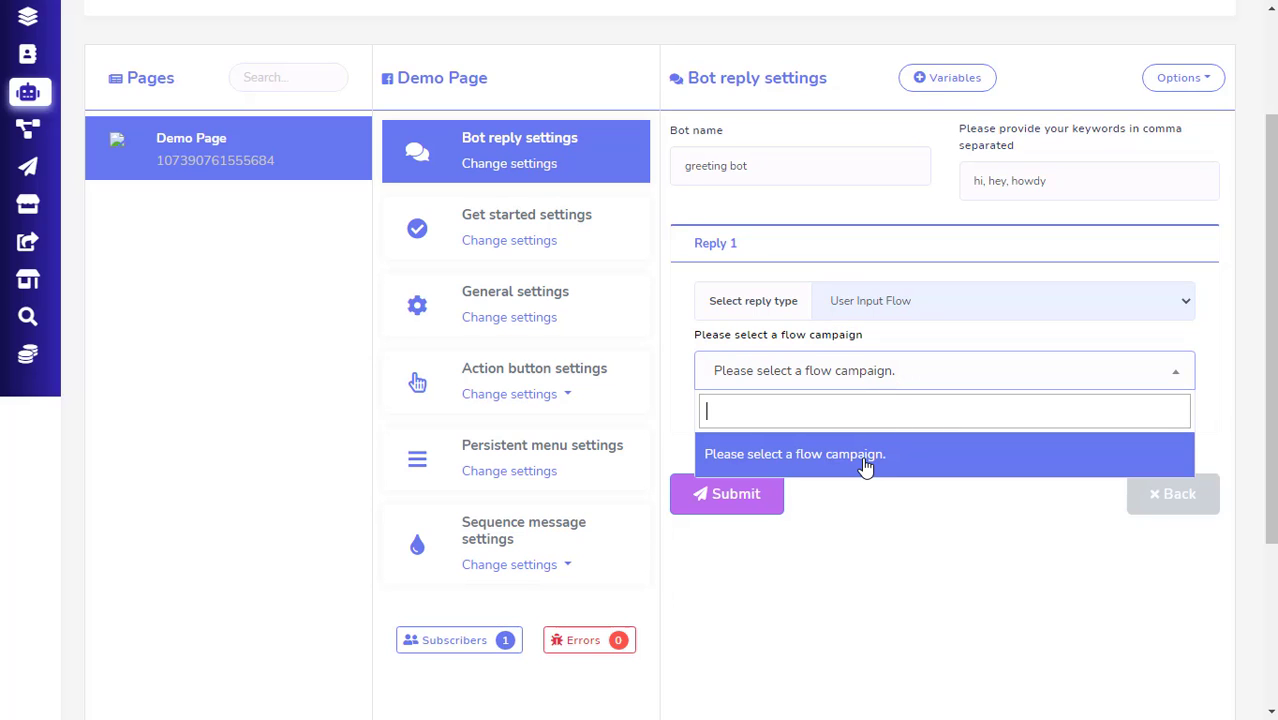
pyautogui.click(901, 390)
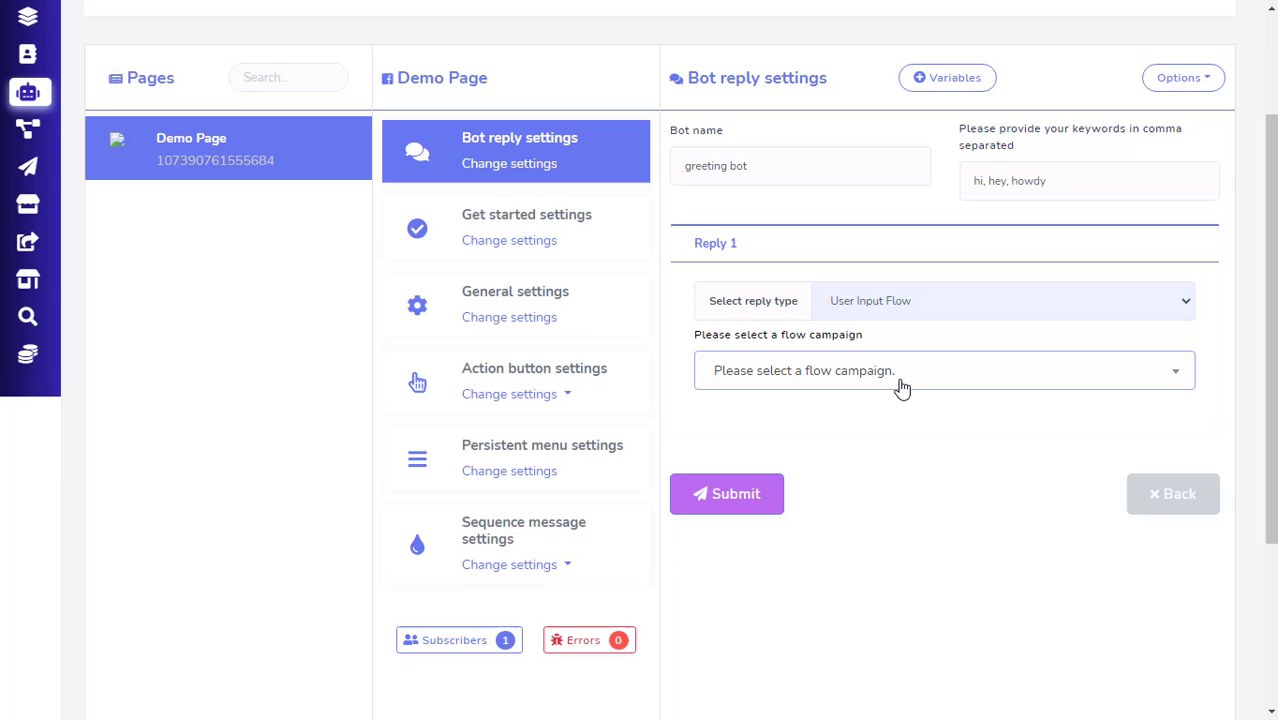
# Set Reply 1's reply type to Ecommerce and select the store "mmmm - hgjh"
pyautogui.click(924, 297)
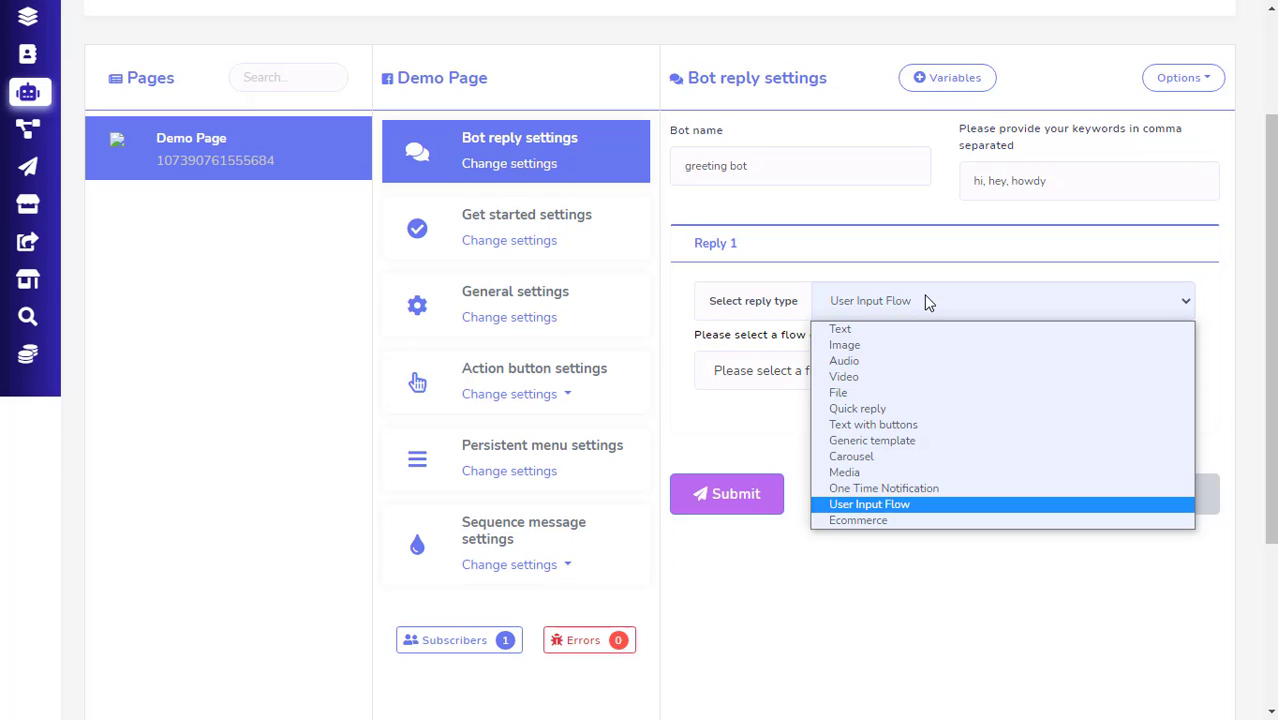
pyautogui.click(946, 522)
pyautogui.scroll(-1, 947, 528)
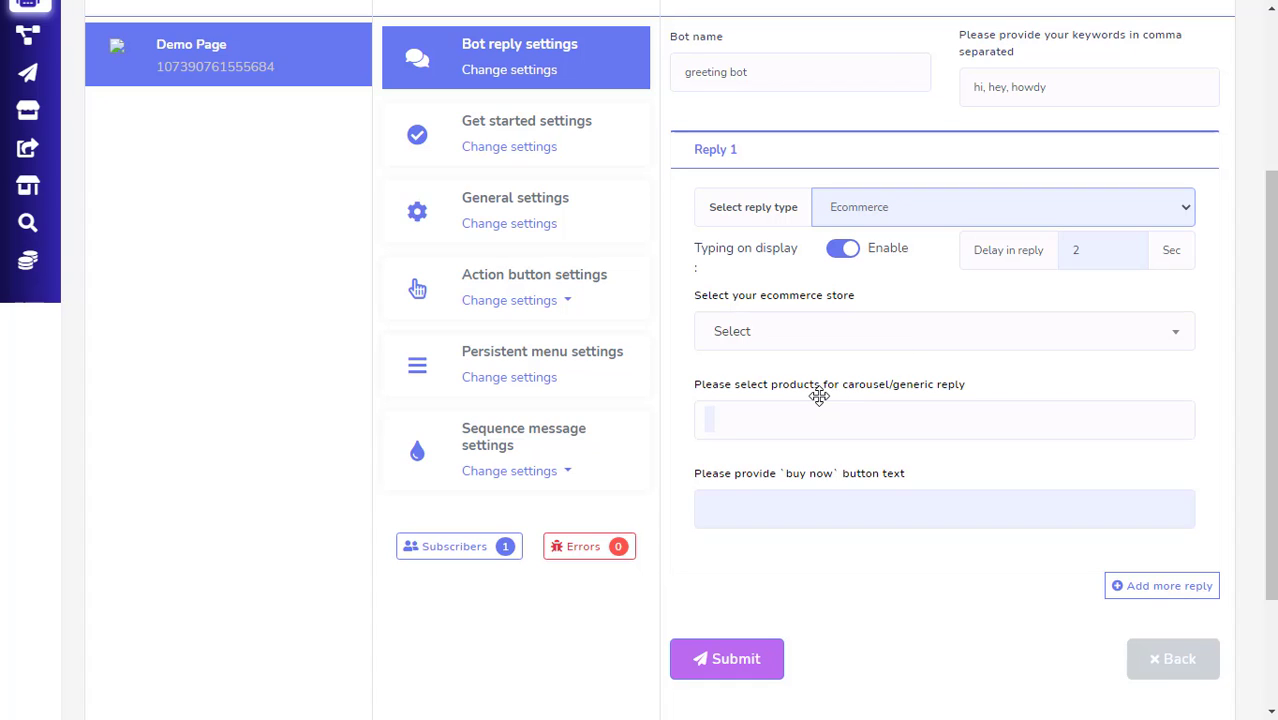
pyautogui.click(838, 336)
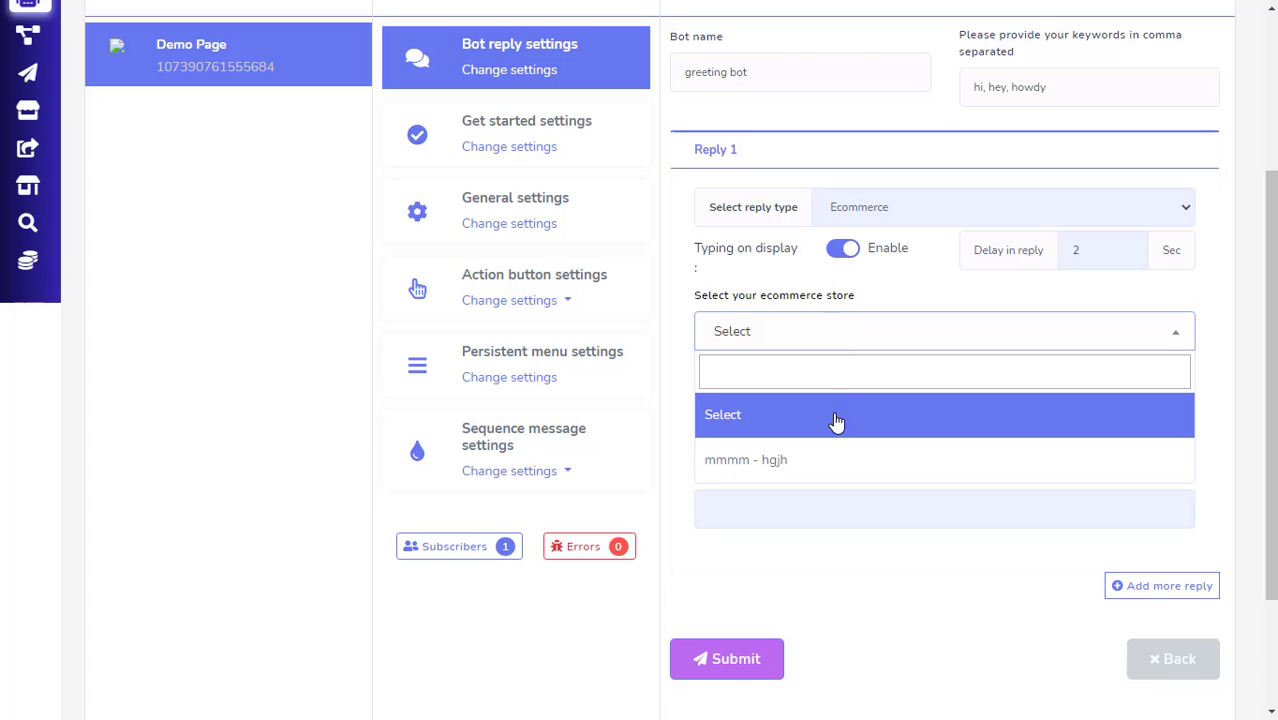
pyautogui.click(820, 472)
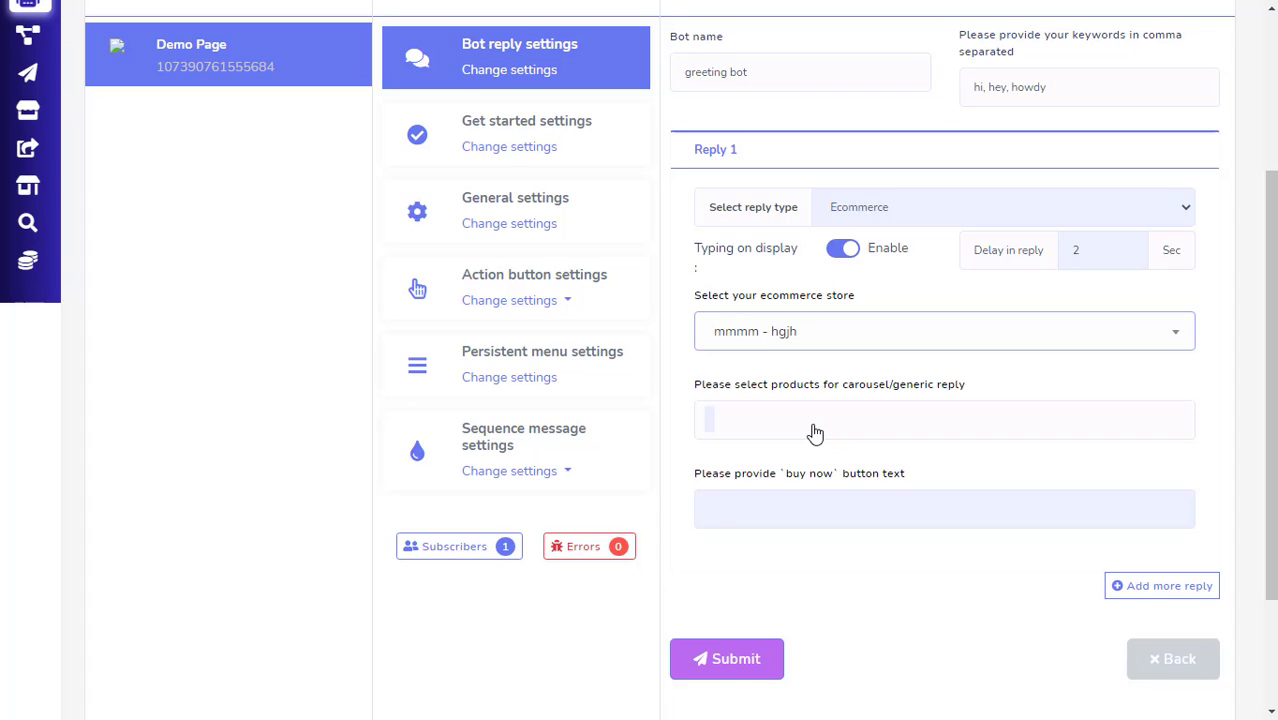
# Add the "Select" entry to the products for the carousel/generic reply and activate the "buy now" button text field
pyautogui.click(815, 432)
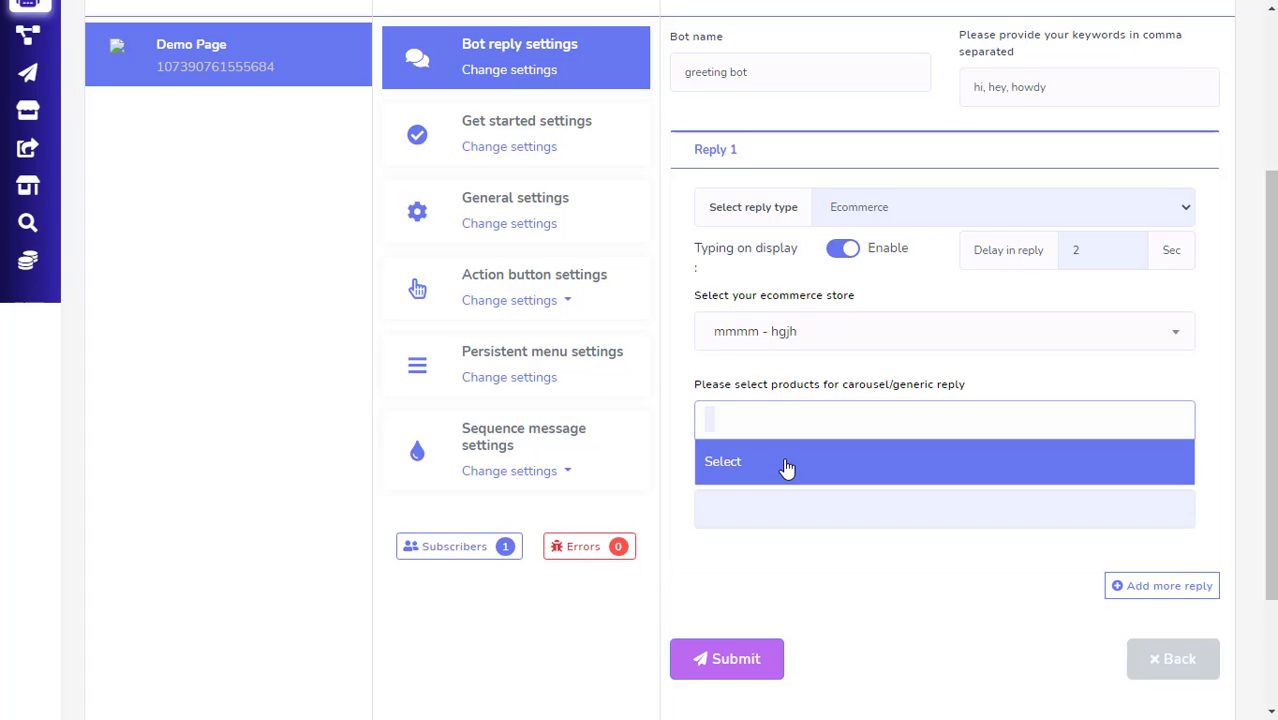
pyautogui.click(787, 466)
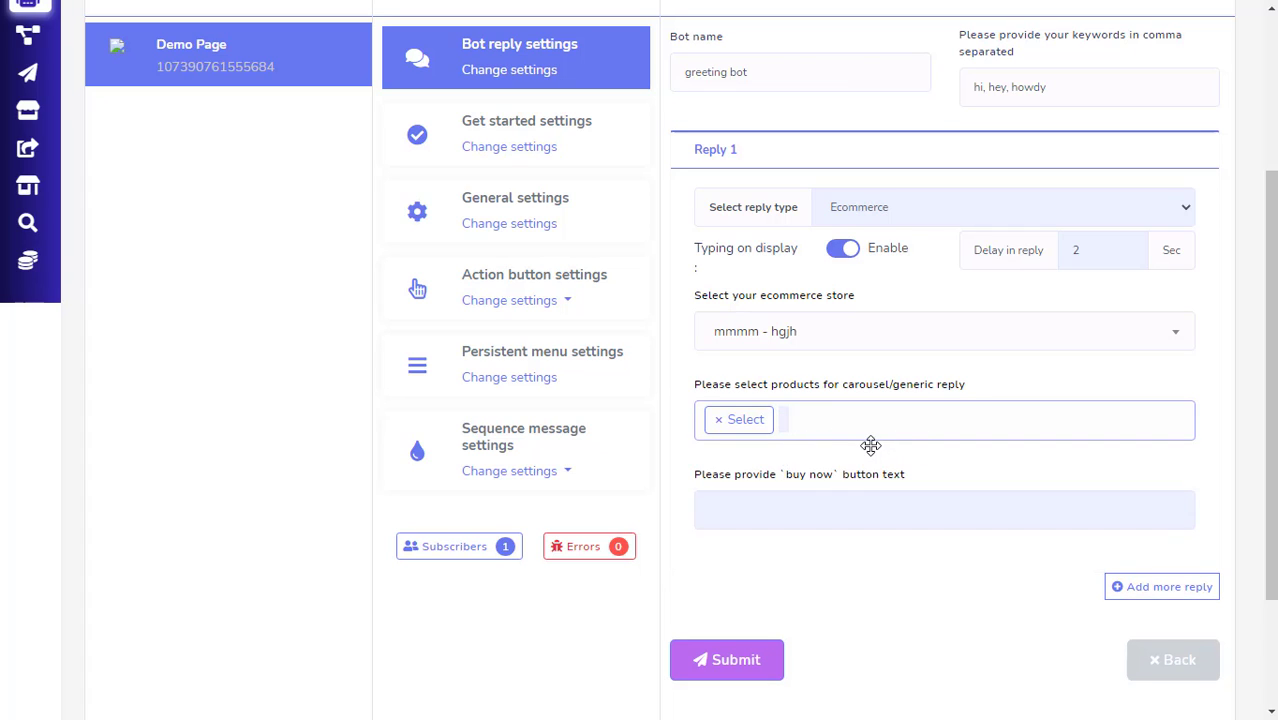
pyautogui.click(858, 499)
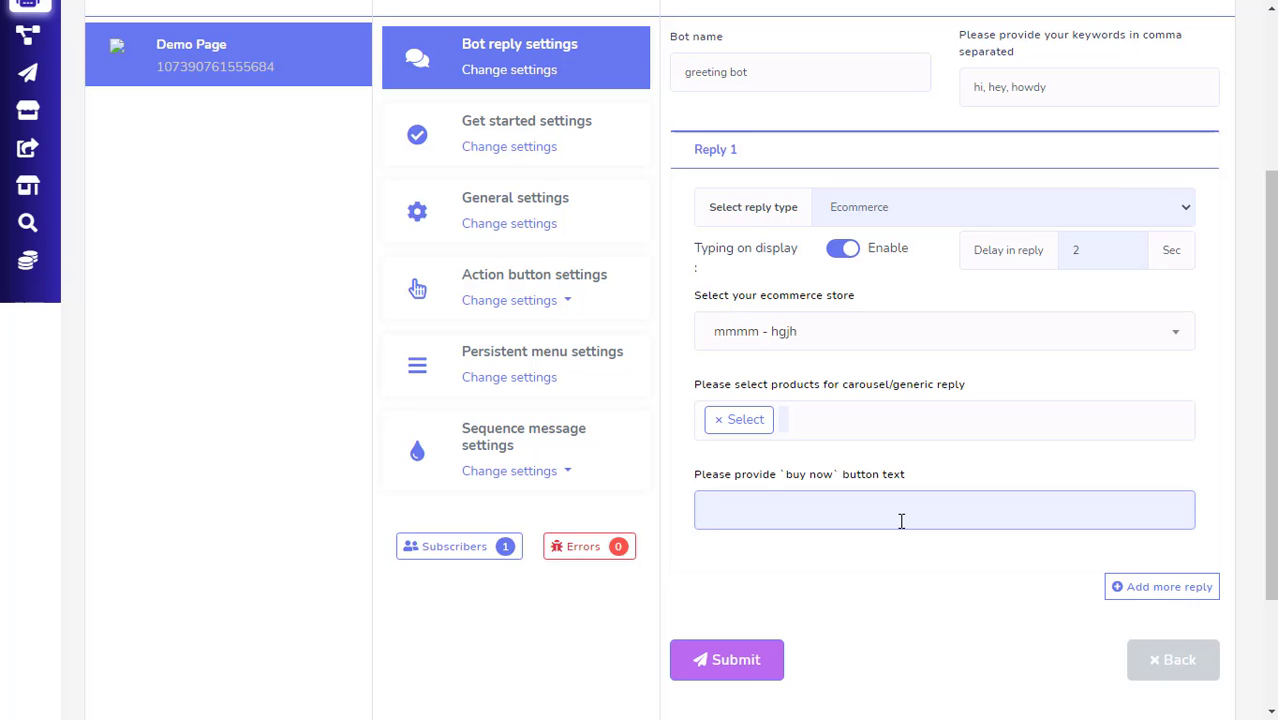
# Open the Demo Page's Get started settings, choose Enabled as the button status and activate the welcome message field
pyautogui.scroll(3, 901, 518)
pyautogui.scroll(-2, 900, 516)
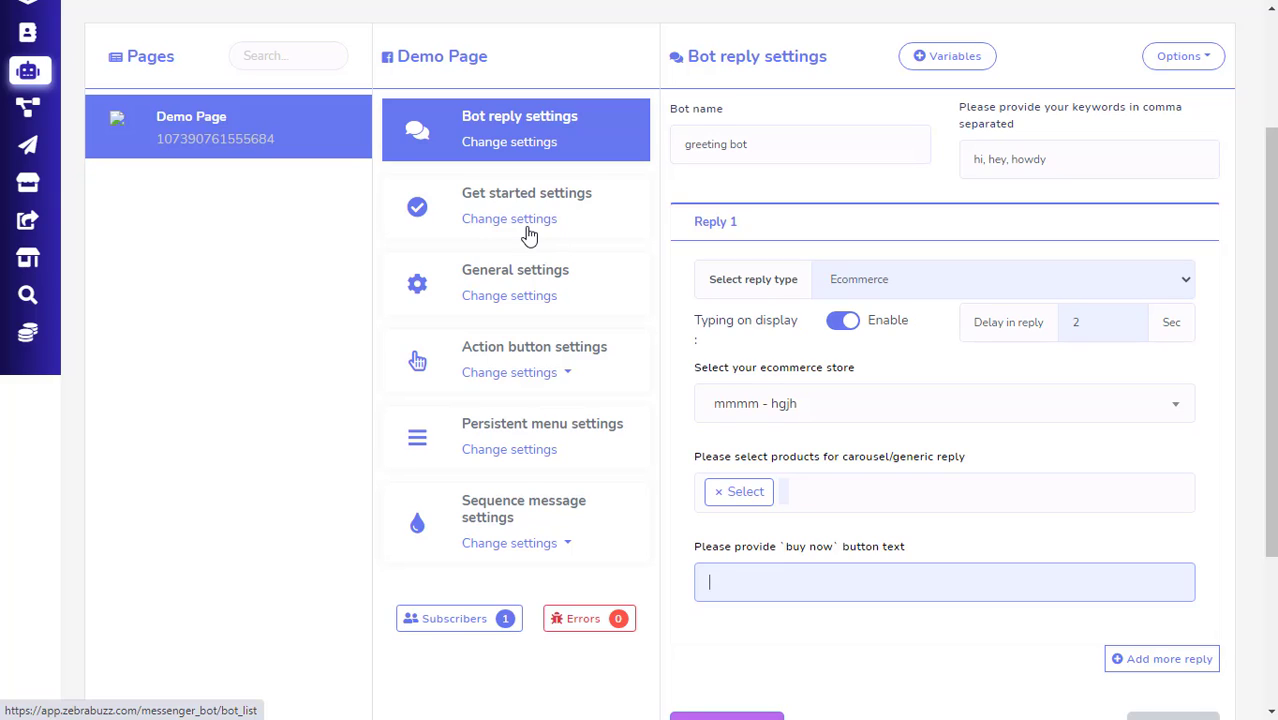
pyautogui.click(528, 235)
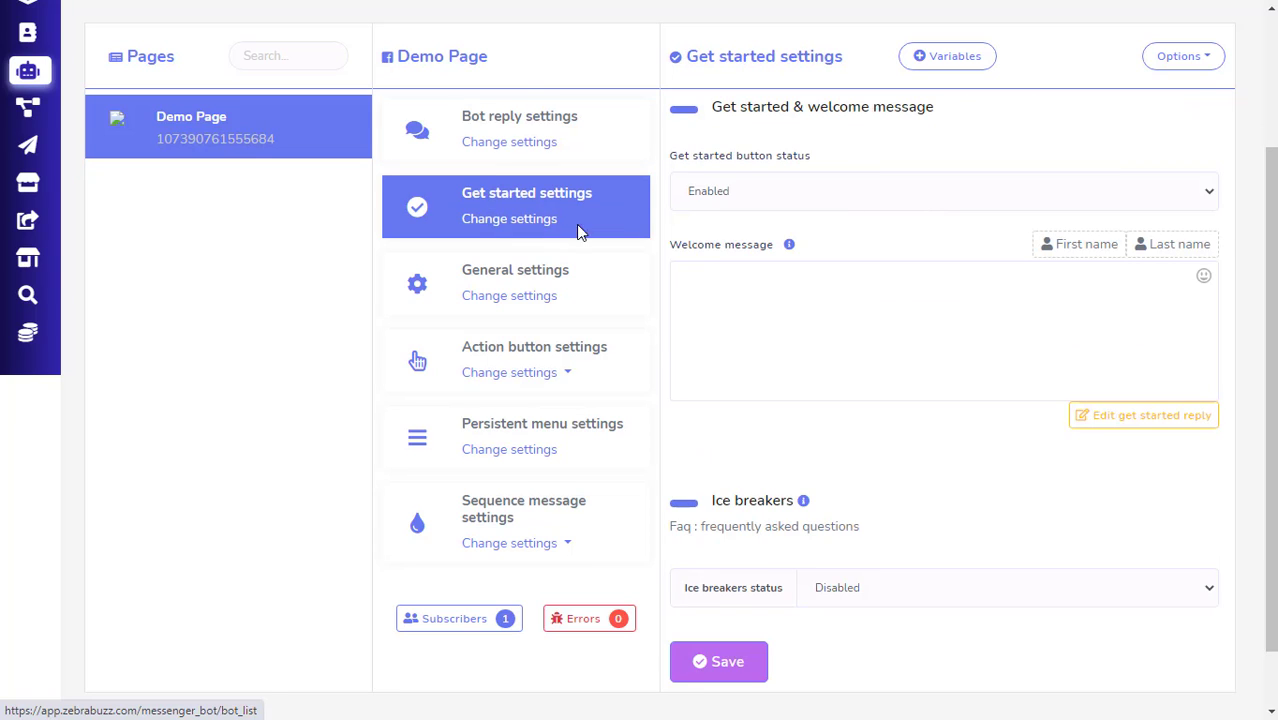
pyautogui.click(775, 196)
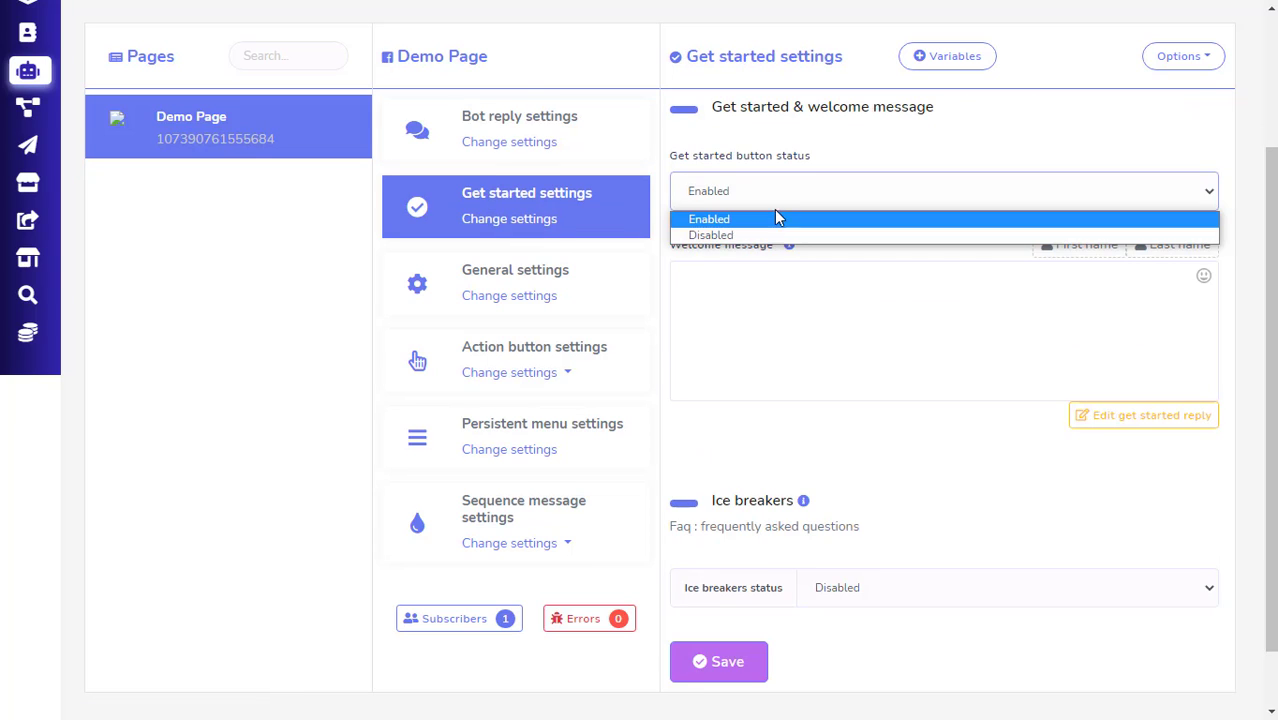
pyautogui.click(774, 222)
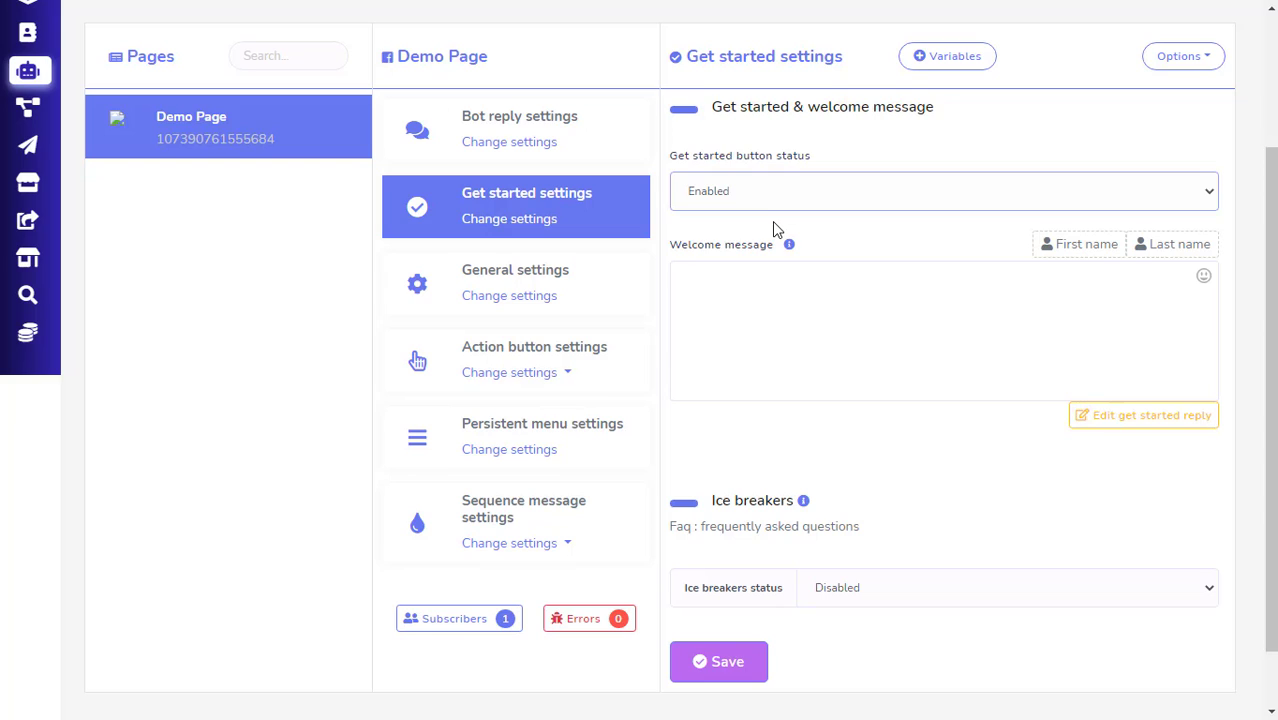
pyautogui.click(764, 326)
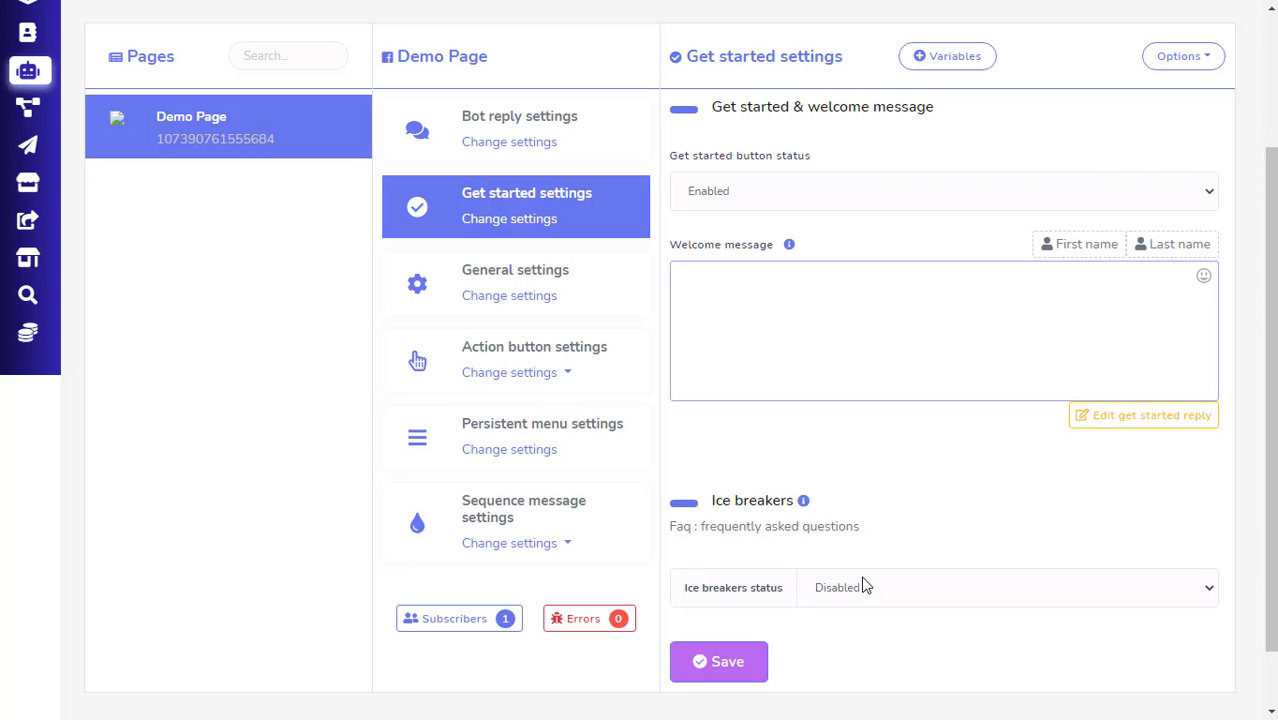
# Set the Ice breakers status to Enabled to view the question block's fields, and return it to Disabled
pyautogui.scroll(-1, 956, 597)
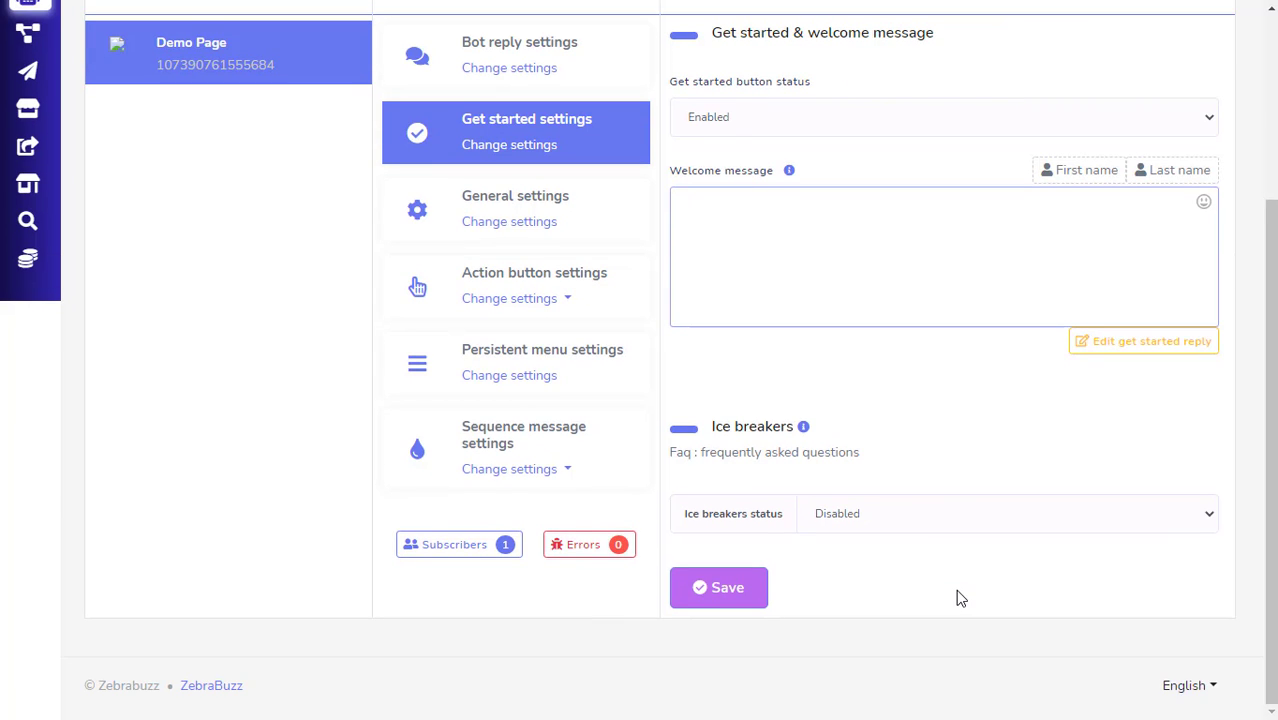
pyautogui.scroll(1, 957, 597)
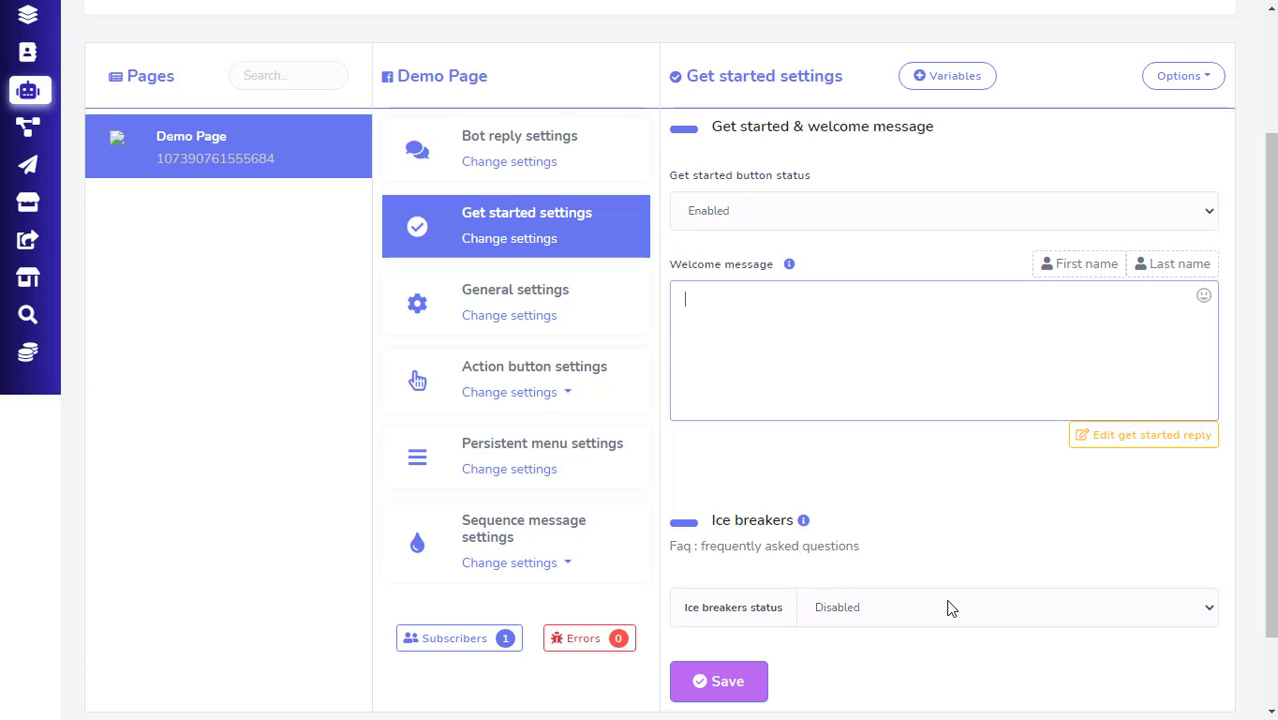
pyautogui.scroll(-1, 950, 609)
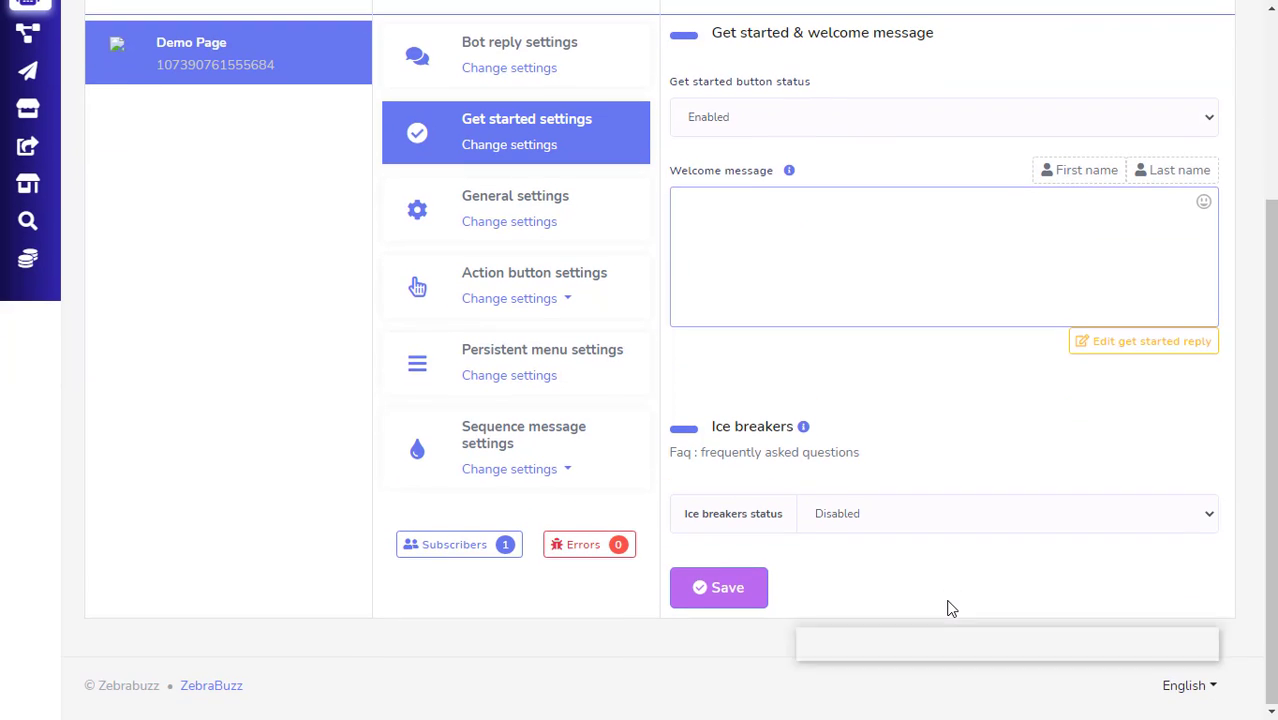
pyautogui.click(920, 513)
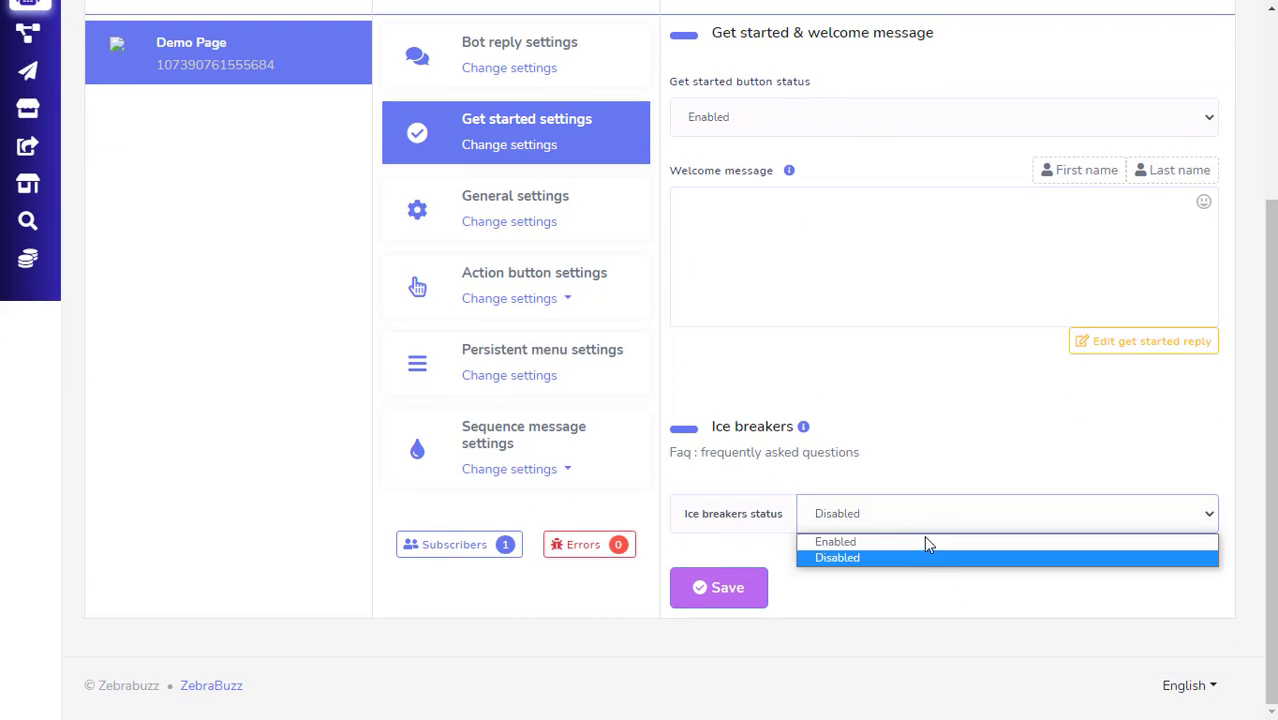
pyautogui.click(924, 540)
pyautogui.scroll(-2, 922, 600)
pyautogui.scroll(1, 915, 560)
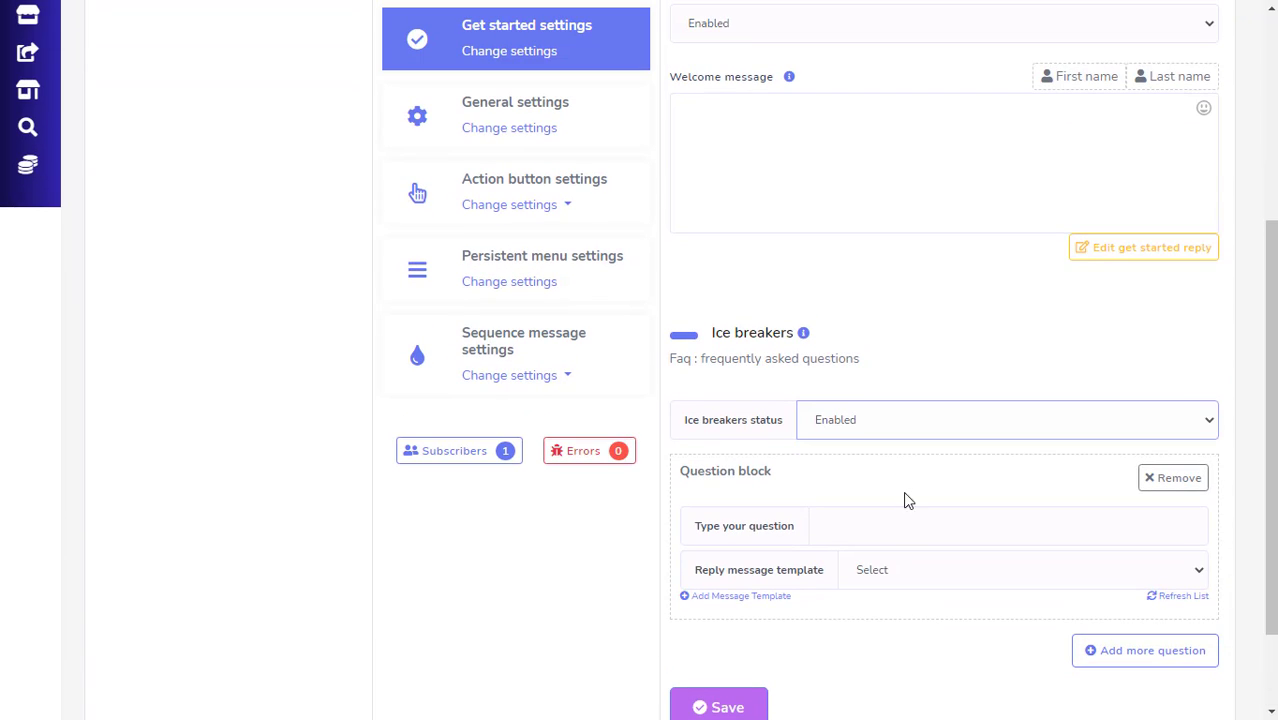
pyautogui.click(881, 412)
pyautogui.click(880, 465)
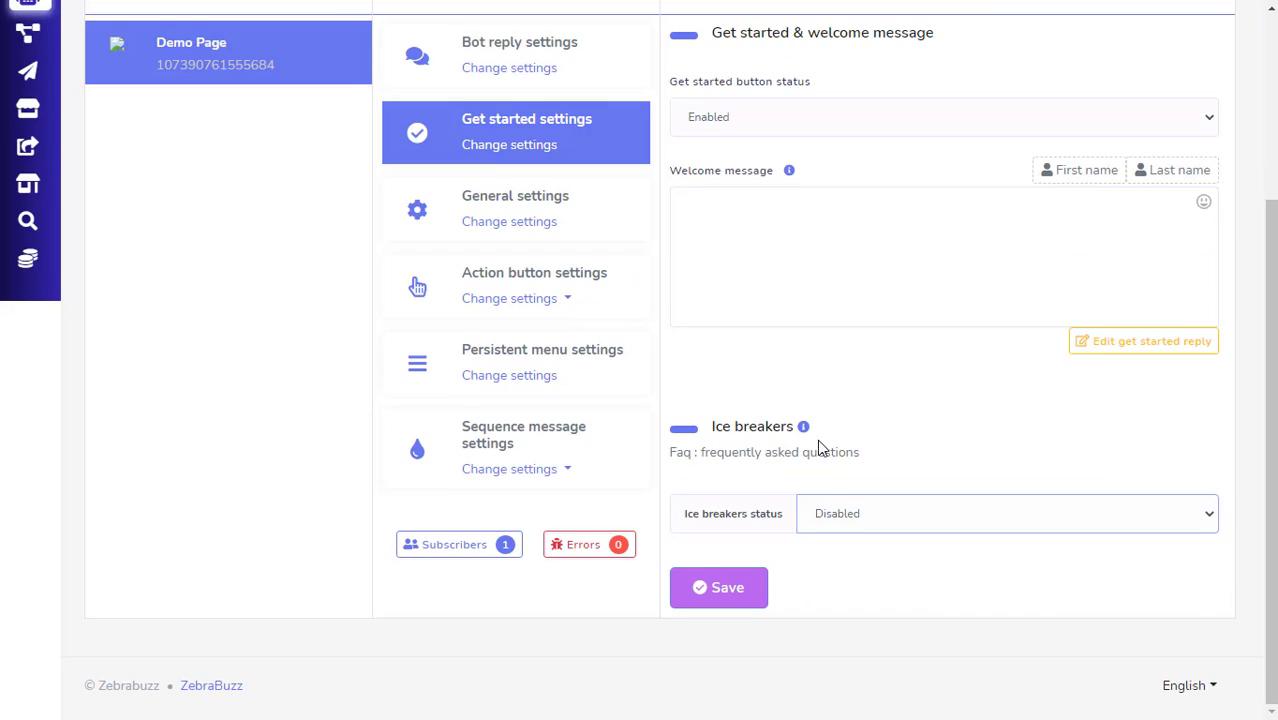
# Open the General settings, view the options for the mark as seen status and activate the chat with human email field
pyautogui.scroll(1, 750, 410)
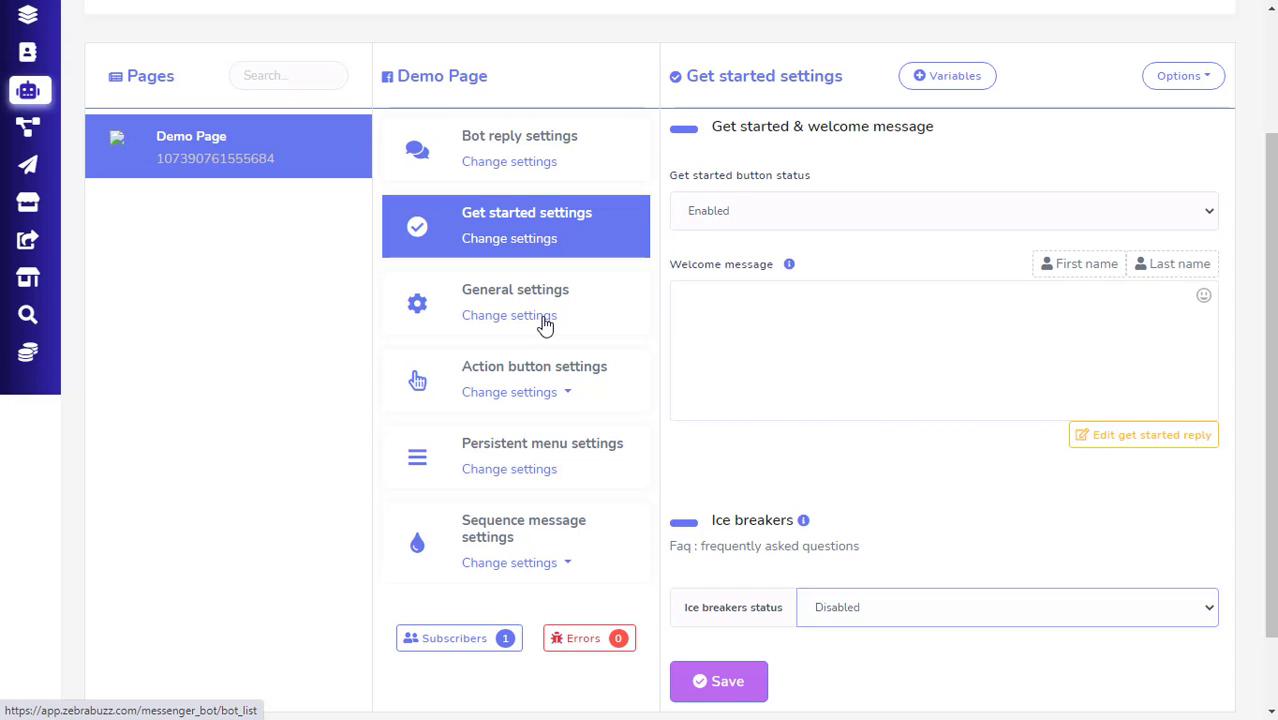
pyautogui.click(545, 322)
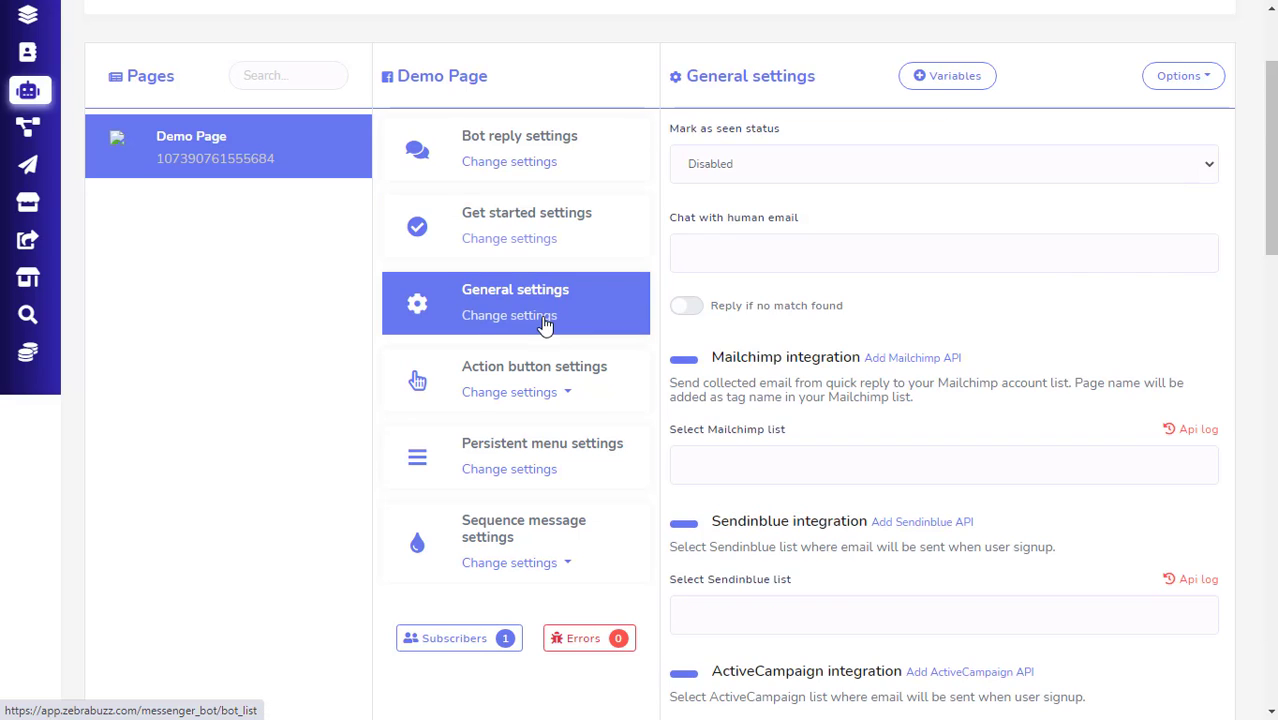
pyautogui.click(785, 170)
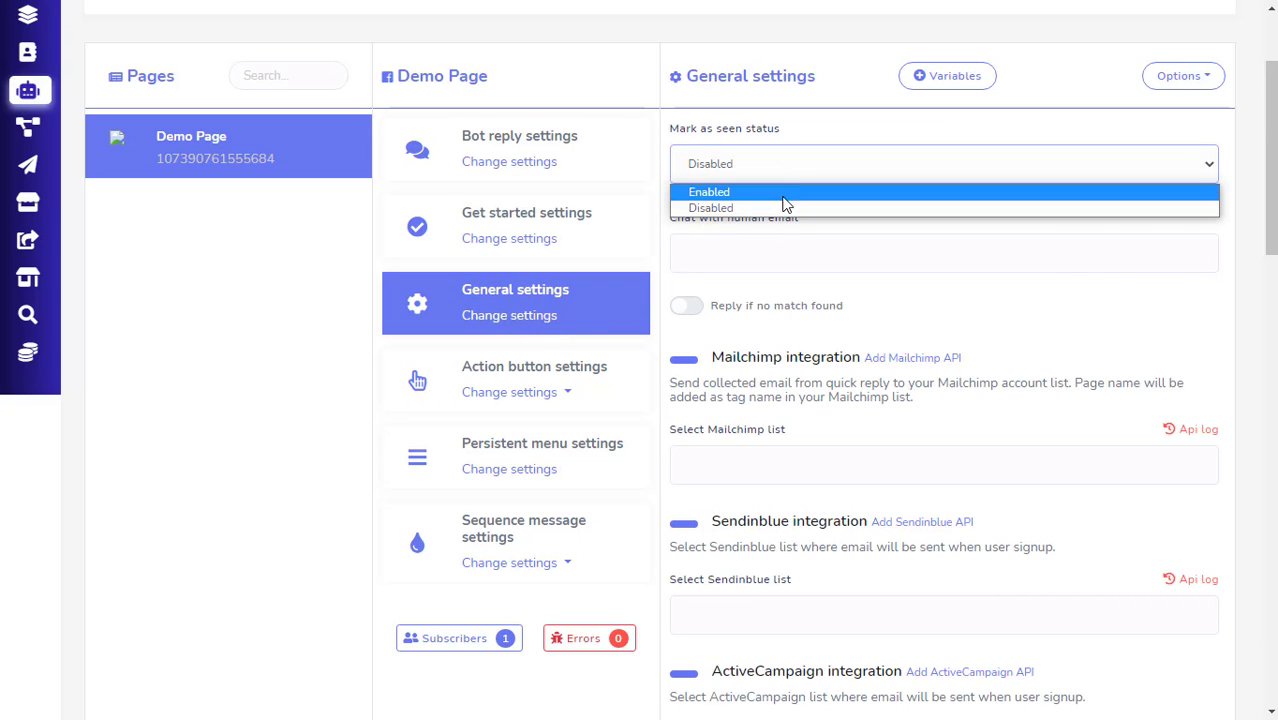
pyautogui.click(785, 262)
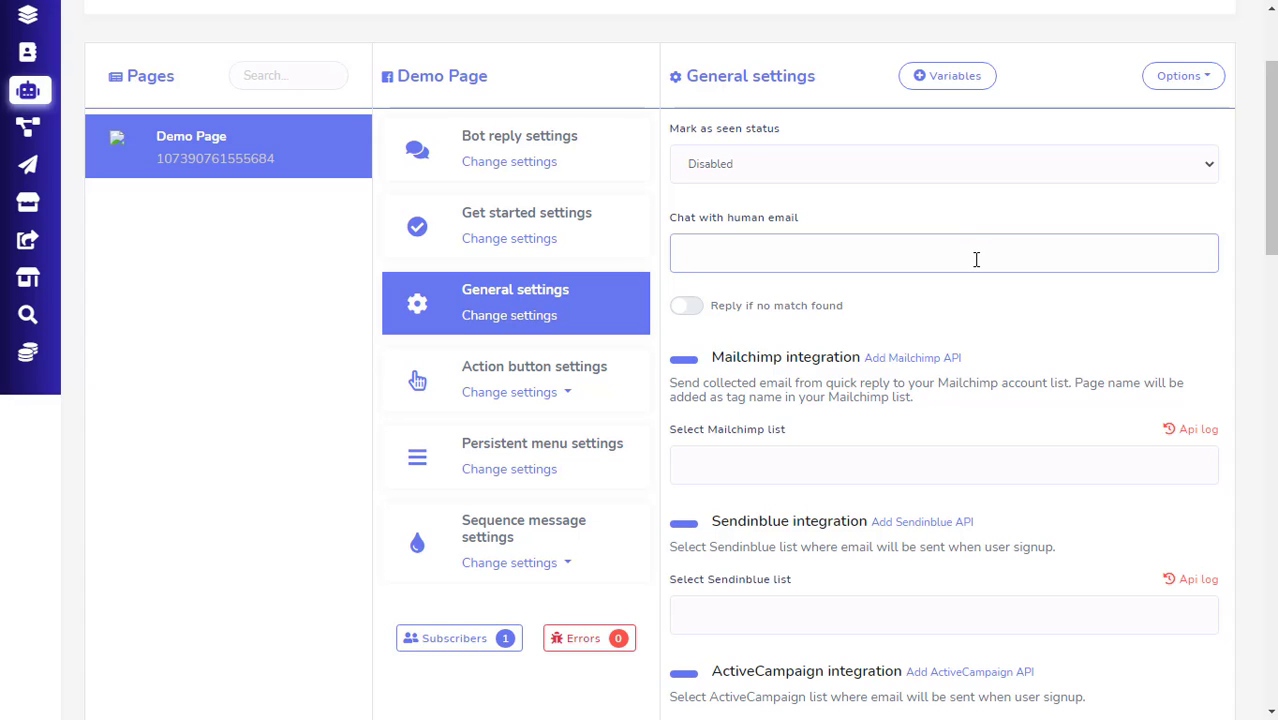
# Switch the "Reply if no match found" option on and back off
pyautogui.click(700, 326)
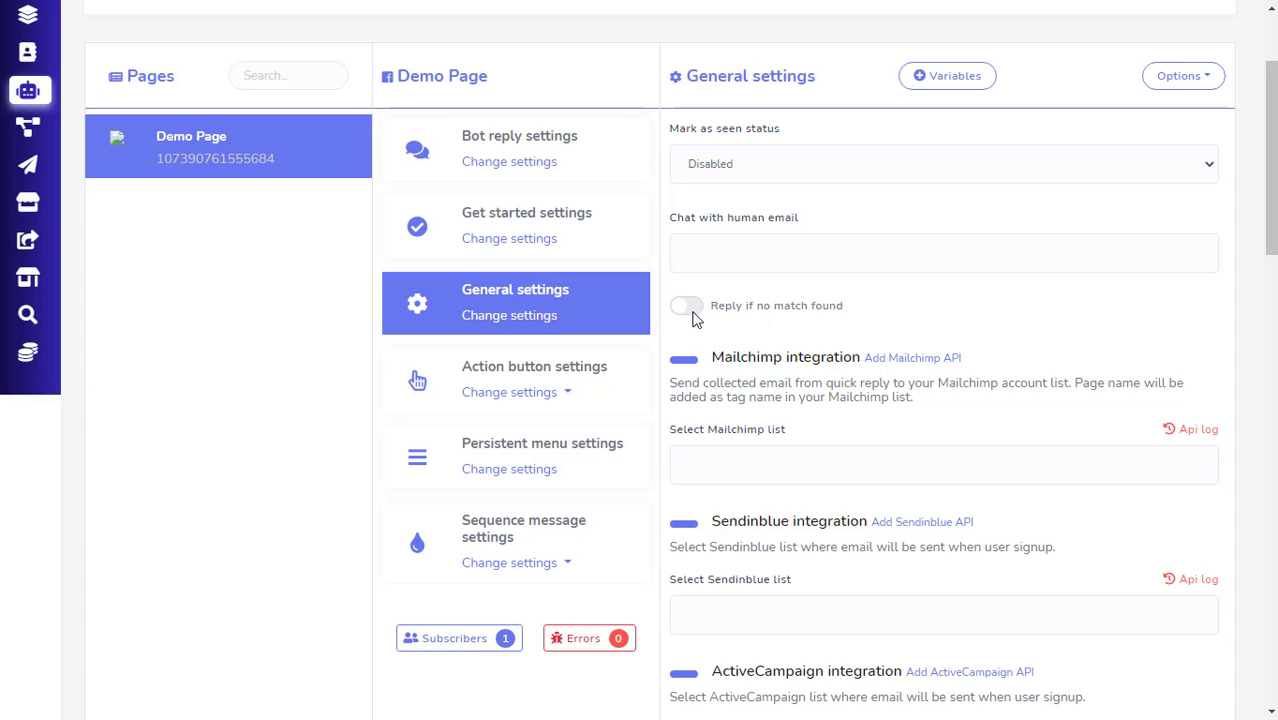
pyautogui.click(696, 318)
pyautogui.click(696, 318)
# Examine the Mailchimp, Sendinblue, ActiveCampaign, Mautic and Acelle integration sections in the General settings
pyautogui.scroll(-2, 805, 378)
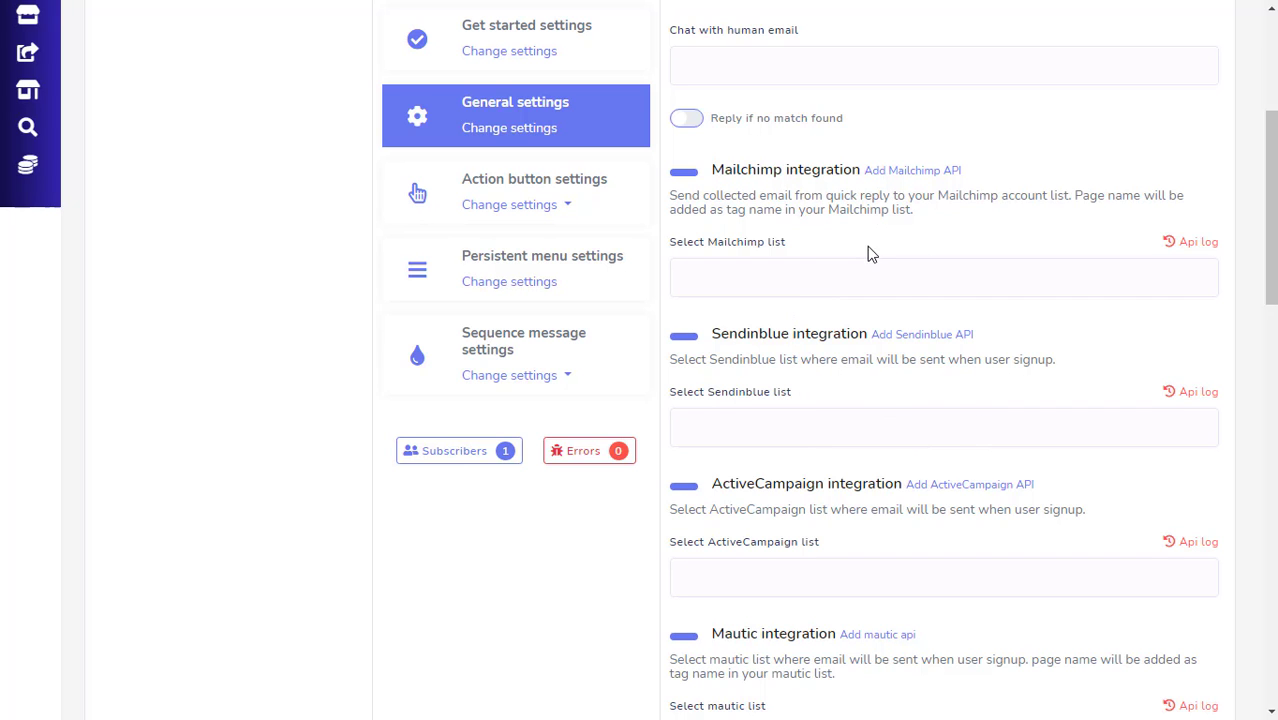
pyautogui.scroll(-3, 952, 436)
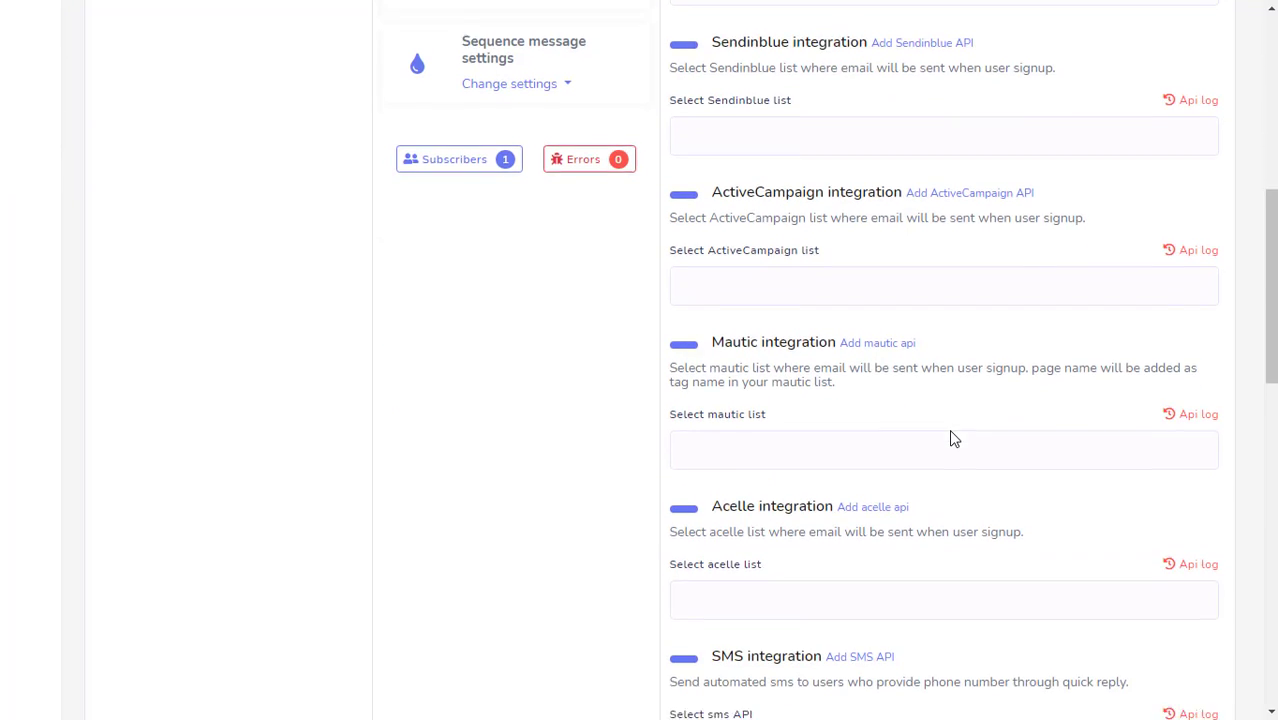
pyautogui.scroll(-5, 952, 438)
pyautogui.scroll(7, 952, 438)
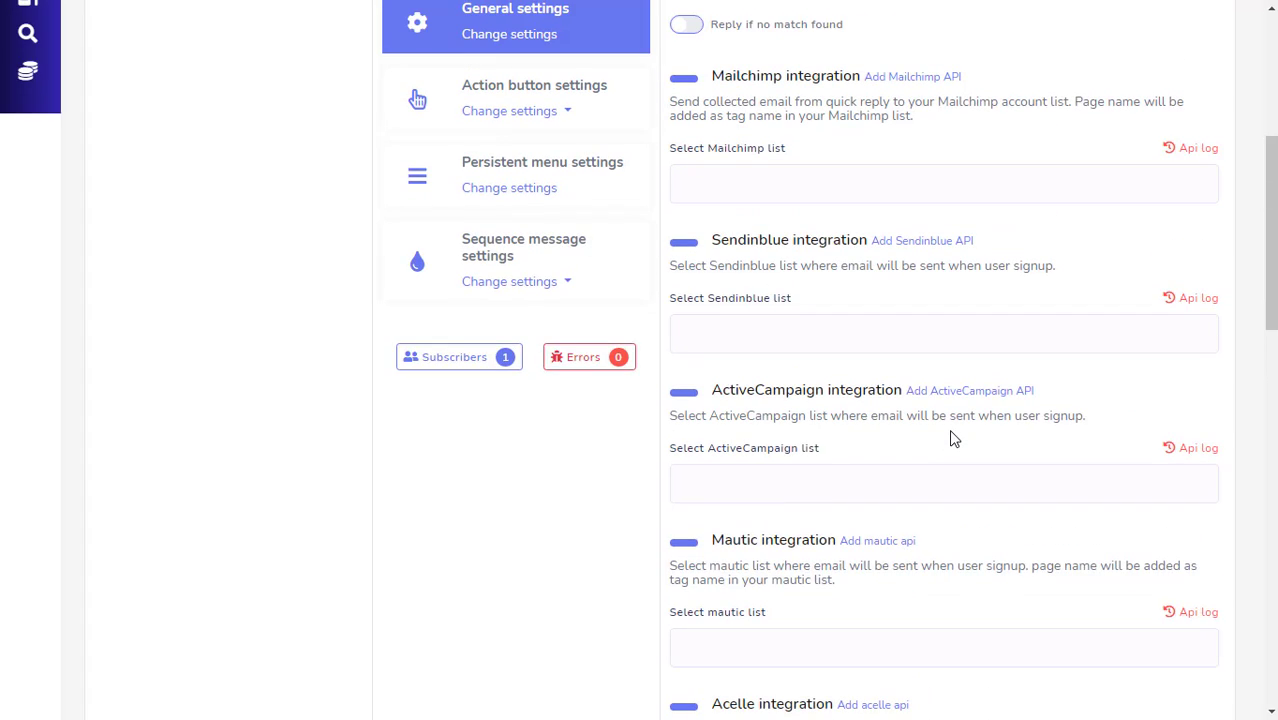
pyautogui.scroll(1, 952, 438)
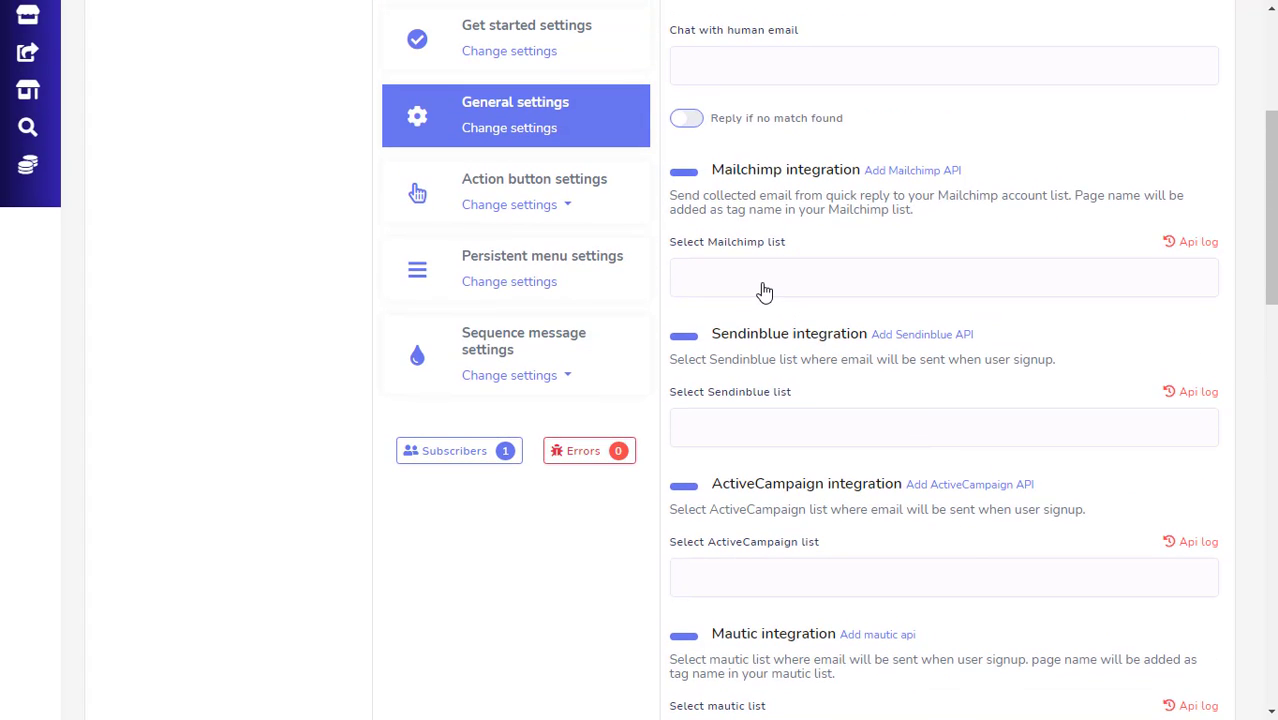
pyautogui.scroll(-2, 879, 294)
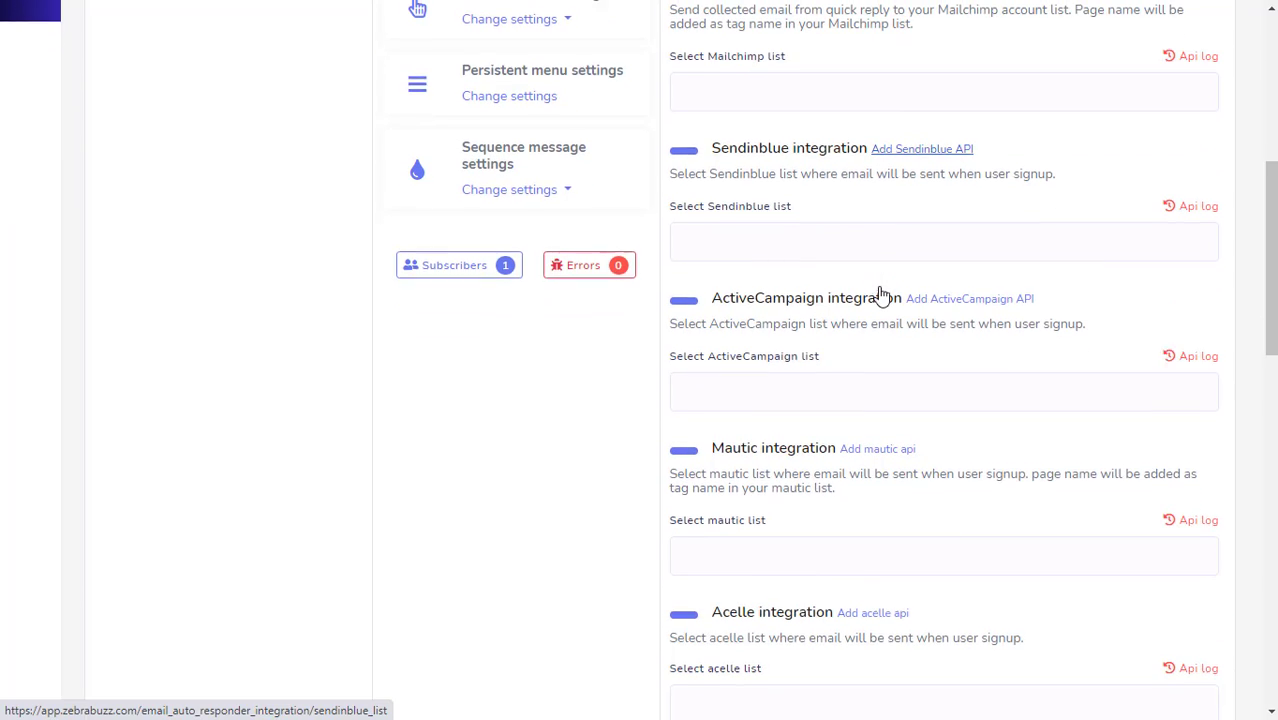
pyautogui.scroll(-3, 880, 296)
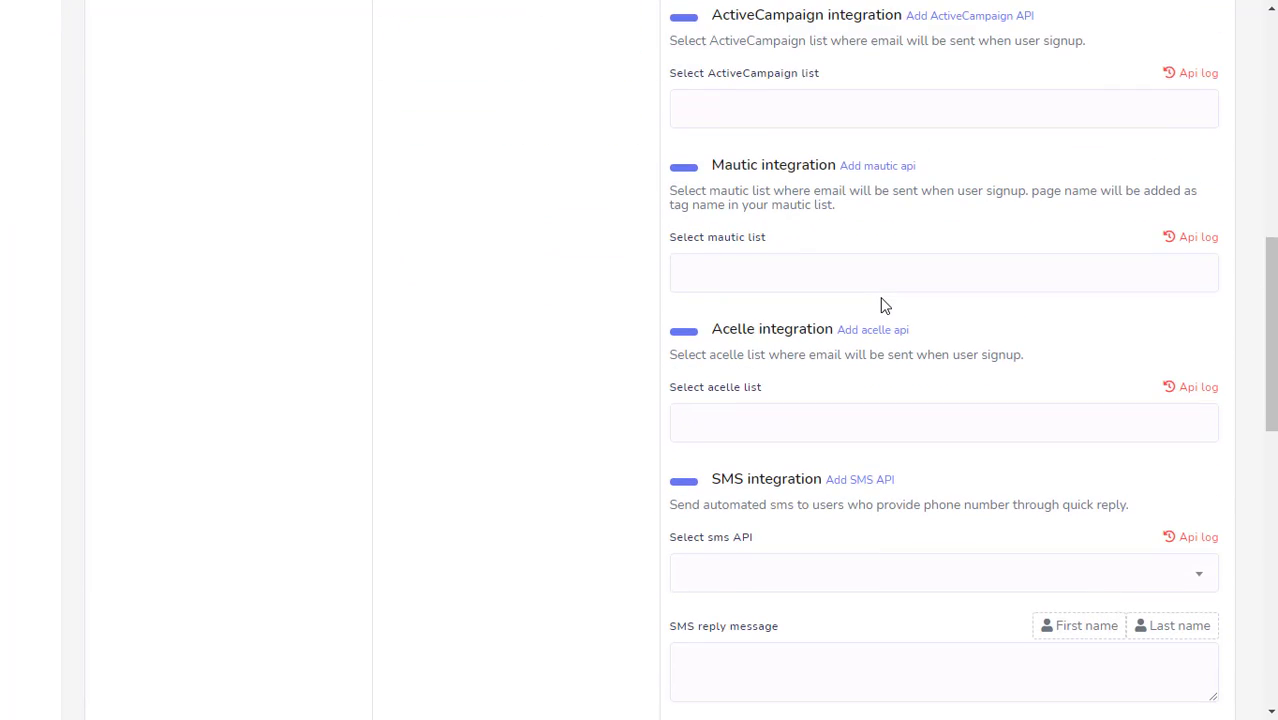
# Check which APIs are available for the SMS and email integrations and view the SMS and email sequence integration sections
pyautogui.scroll(-3, 881, 305)
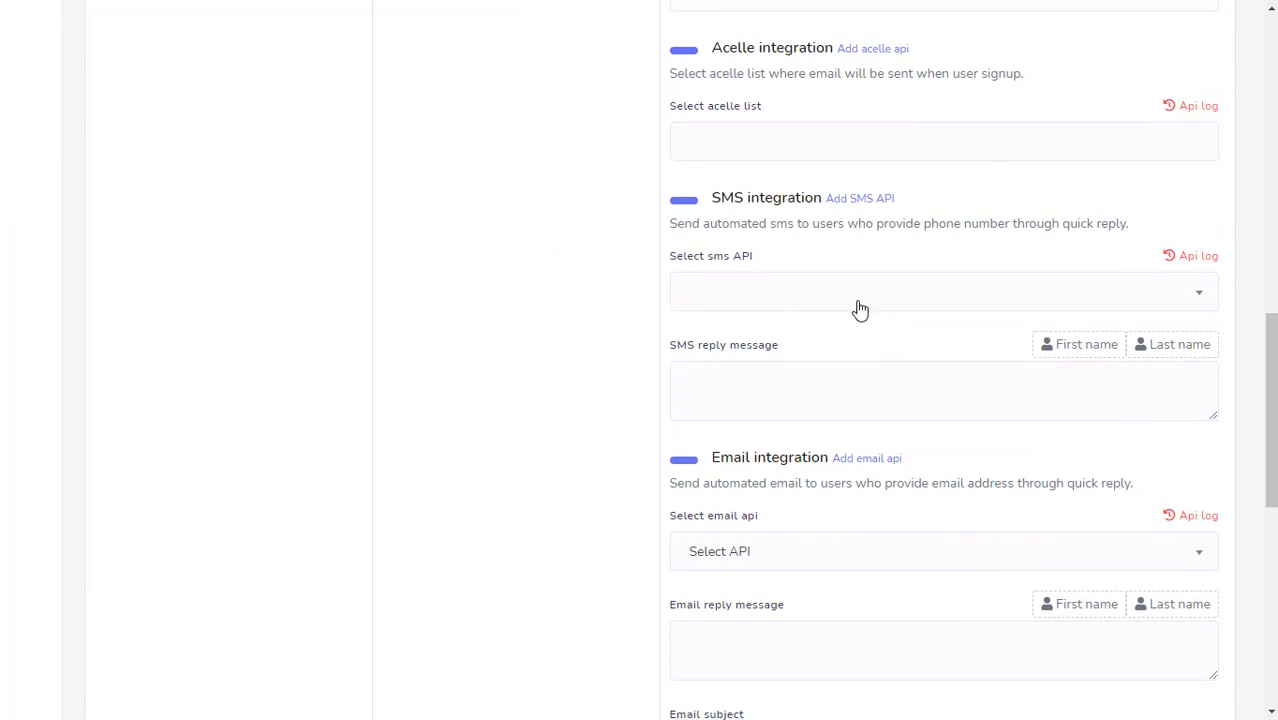
pyautogui.click(751, 299)
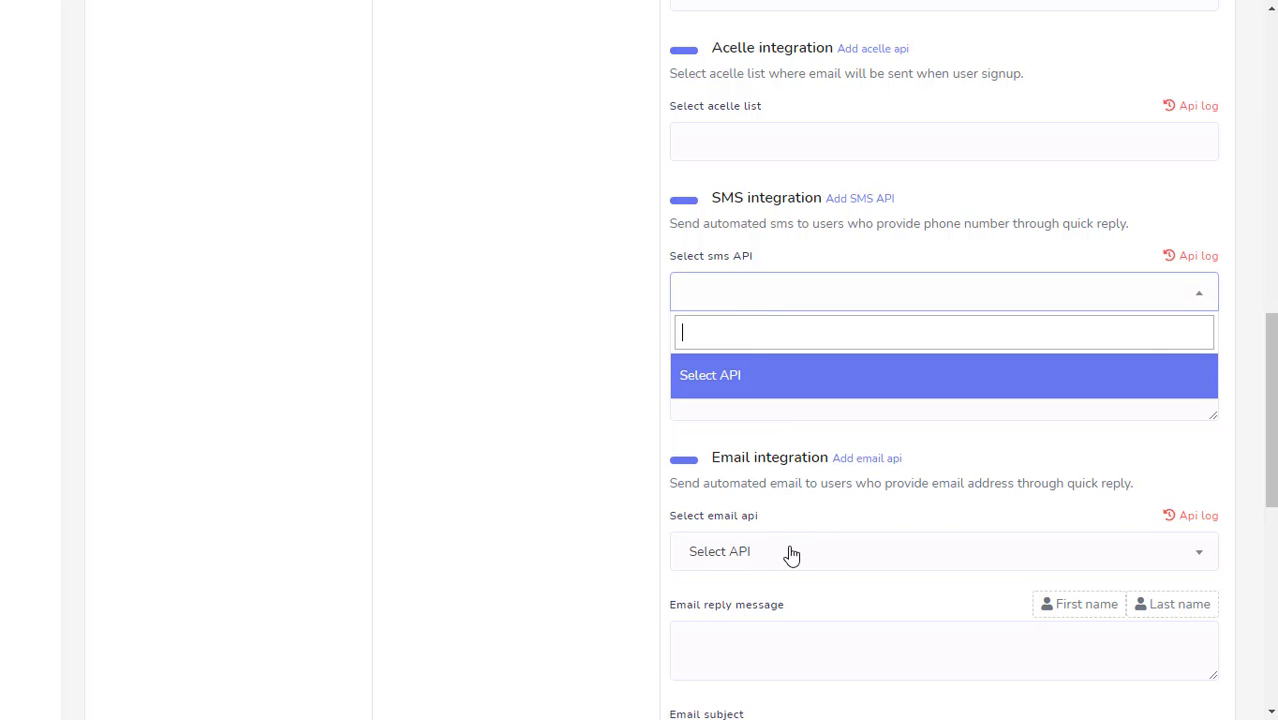
pyautogui.click(793, 560)
pyautogui.click(793, 560)
pyautogui.scroll(-1, 593, 445)
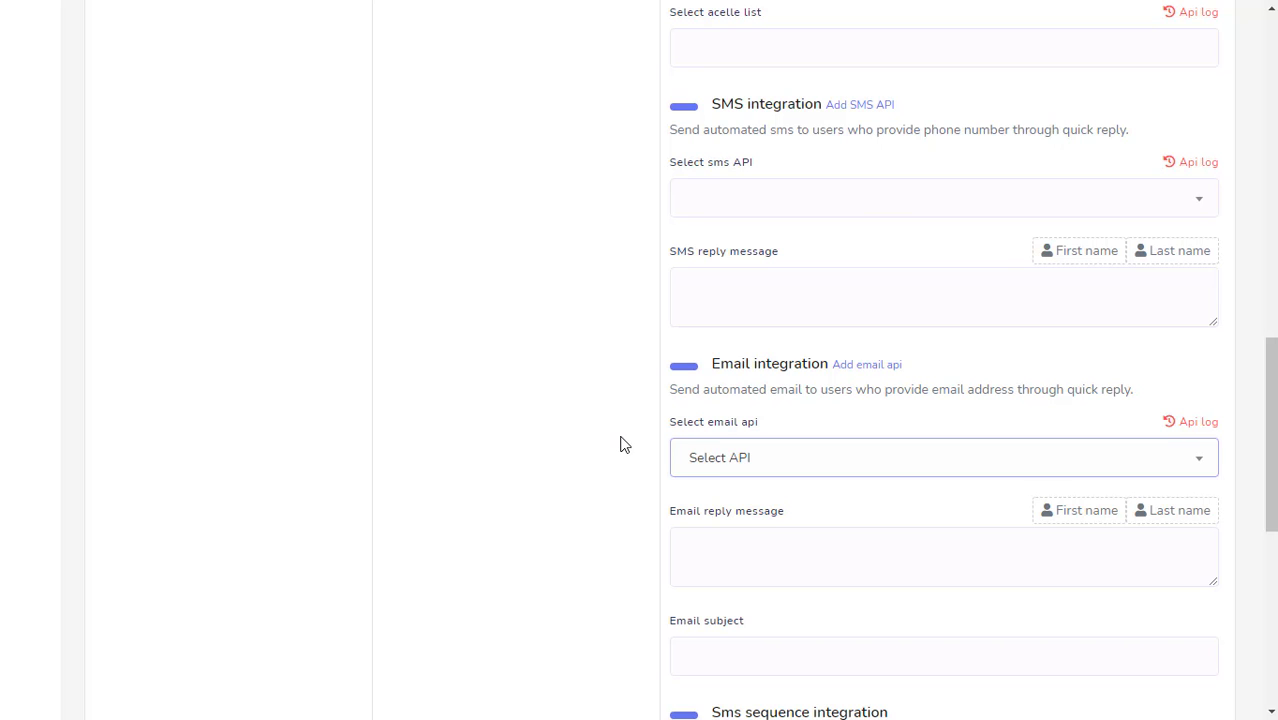
pyautogui.scroll(-1, 622, 443)
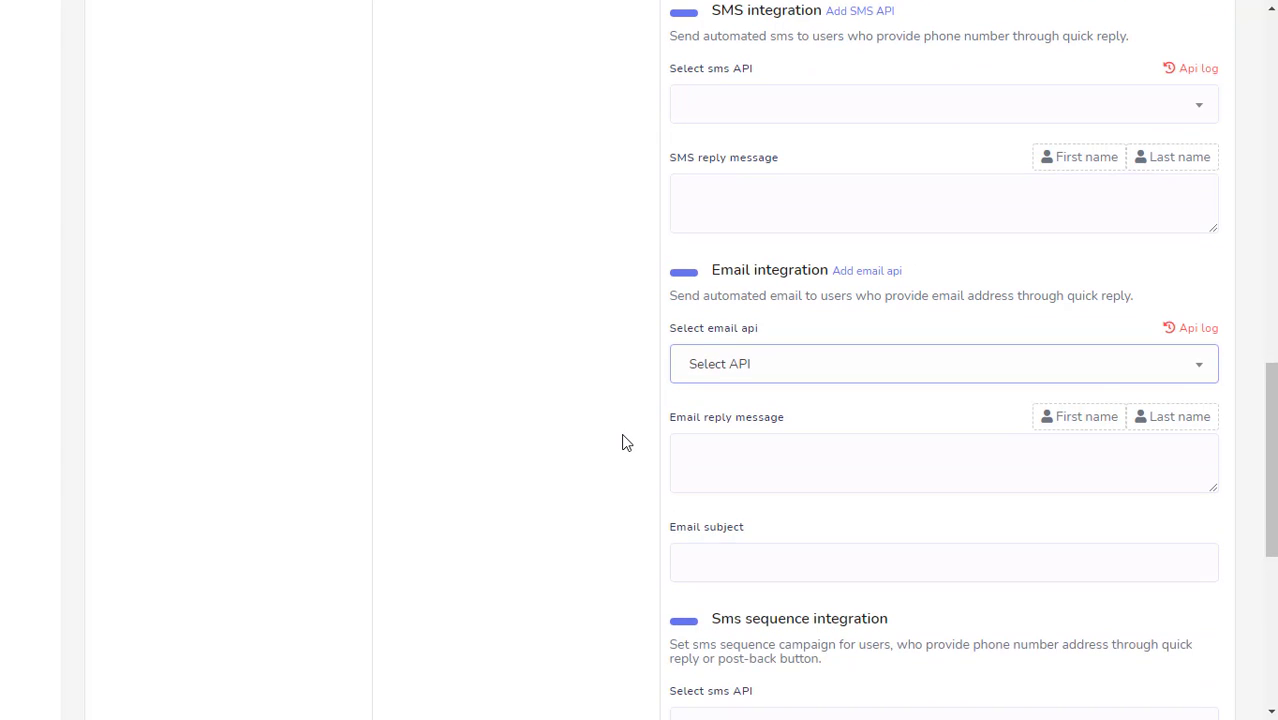
pyautogui.scroll(1, 622, 443)
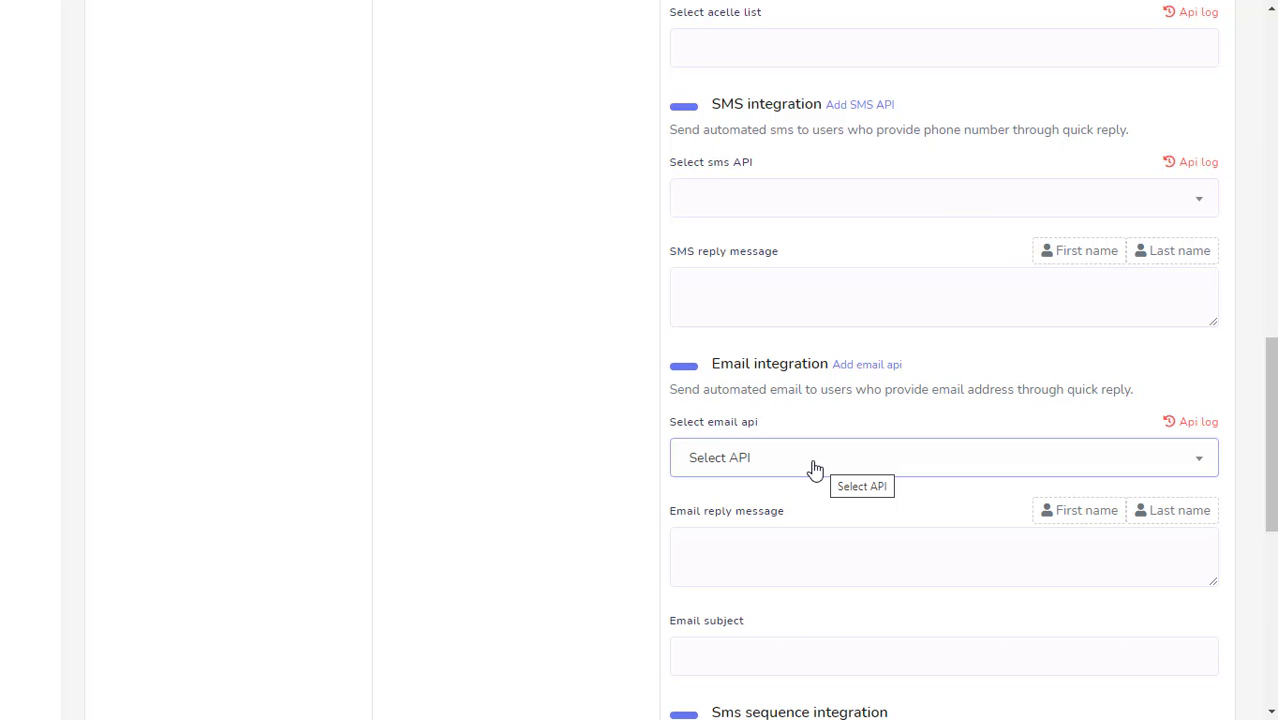
pyautogui.scroll(-5, 648, 388)
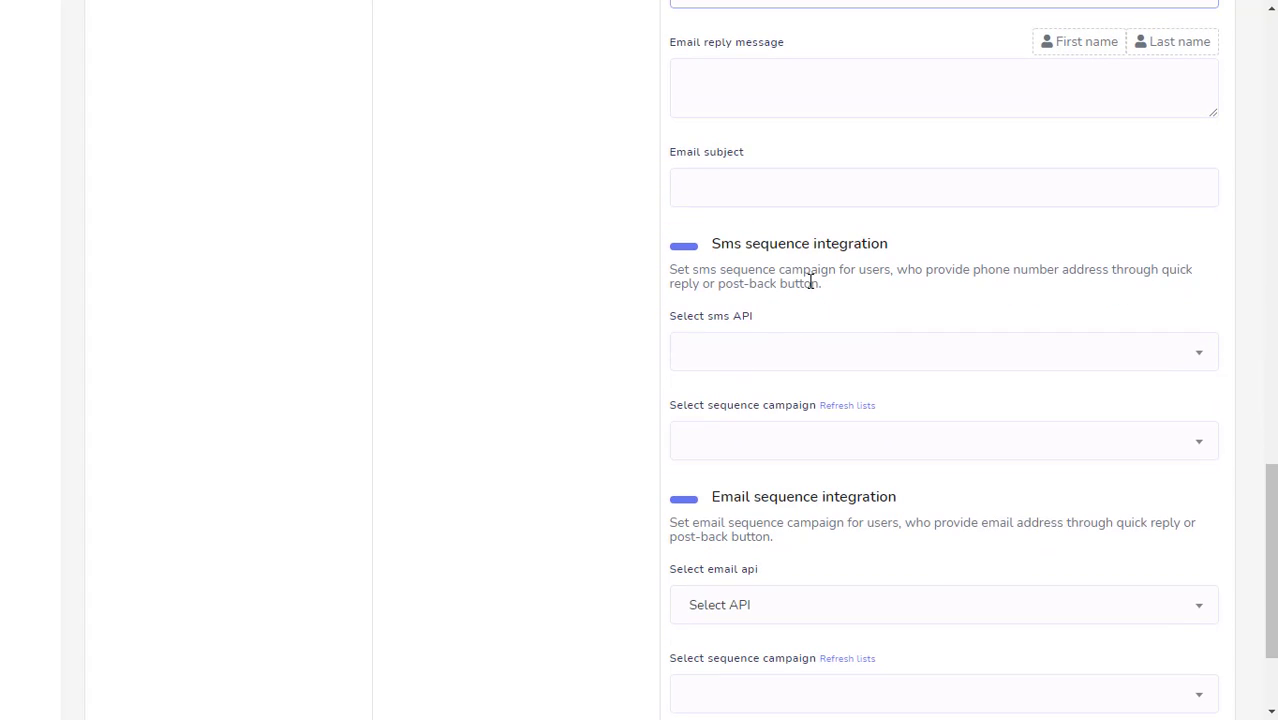
# View the list of templates offered in the Action button settings
pyautogui.scroll(-1, 863, 395)
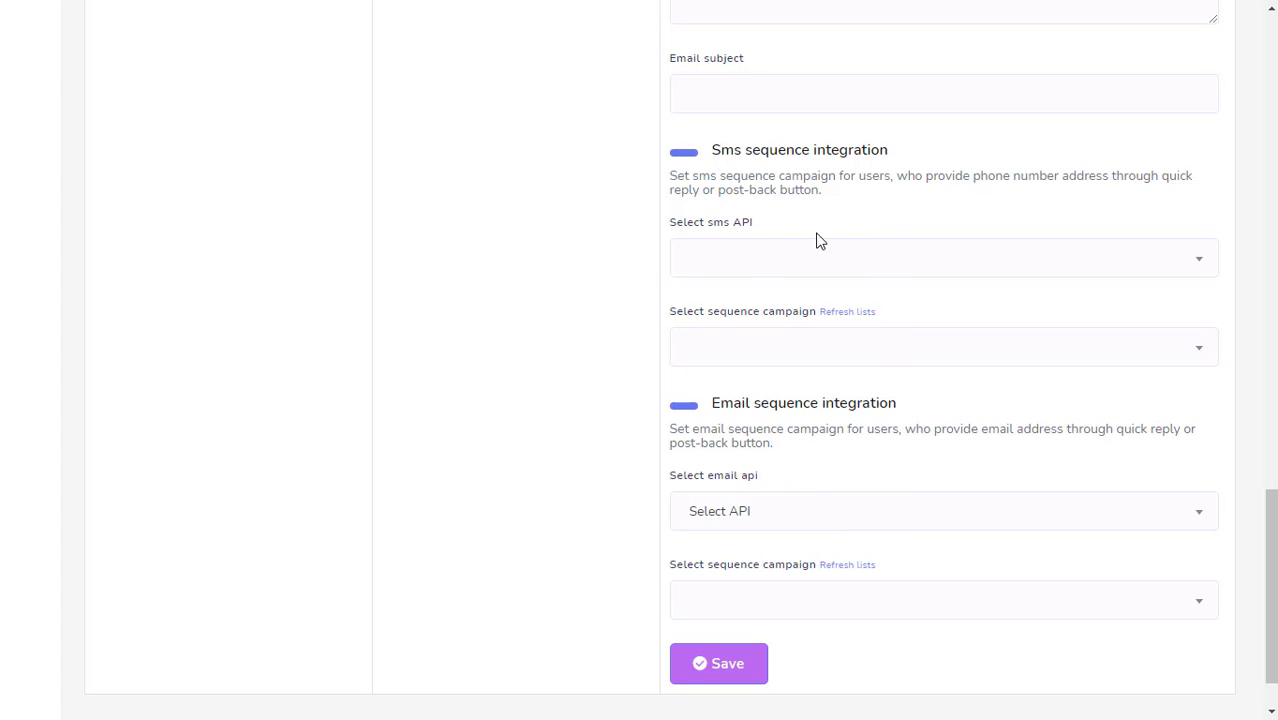
pyautogui.scroll(5, 640, 332)
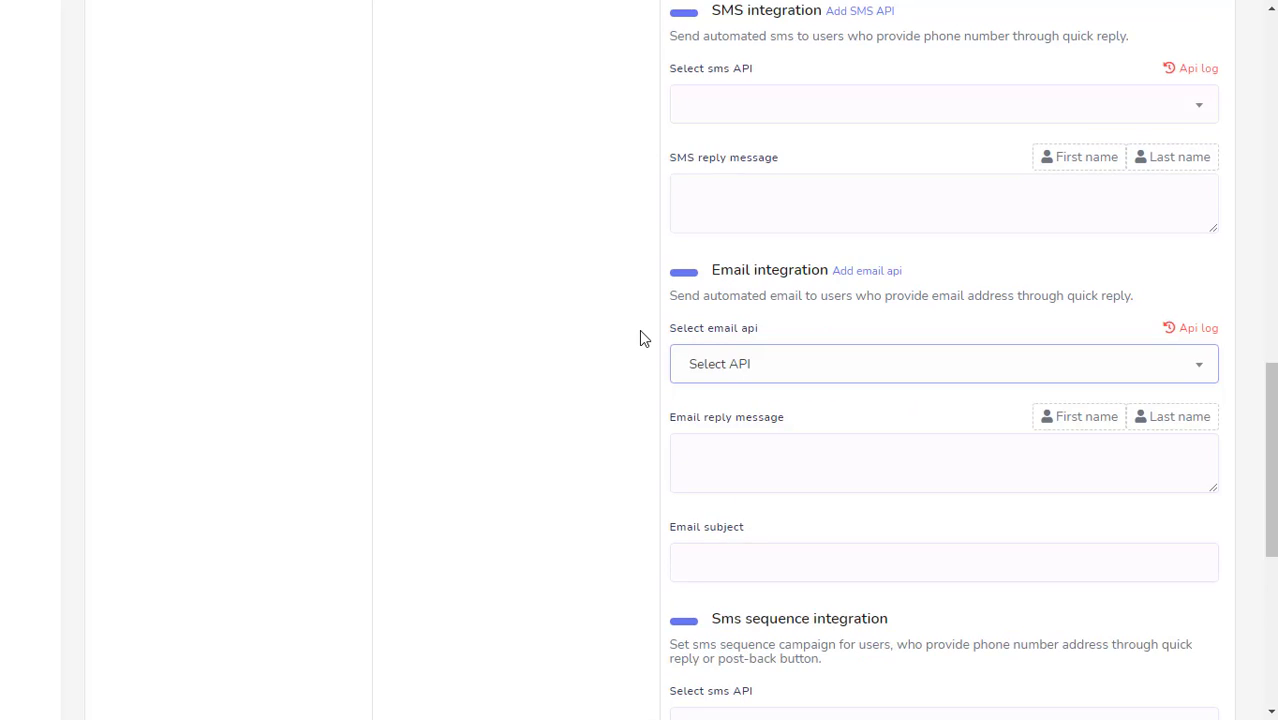
pyautogui.scroll(13, 640, 339)
pyautogui.scroll(-2, 640, 339)
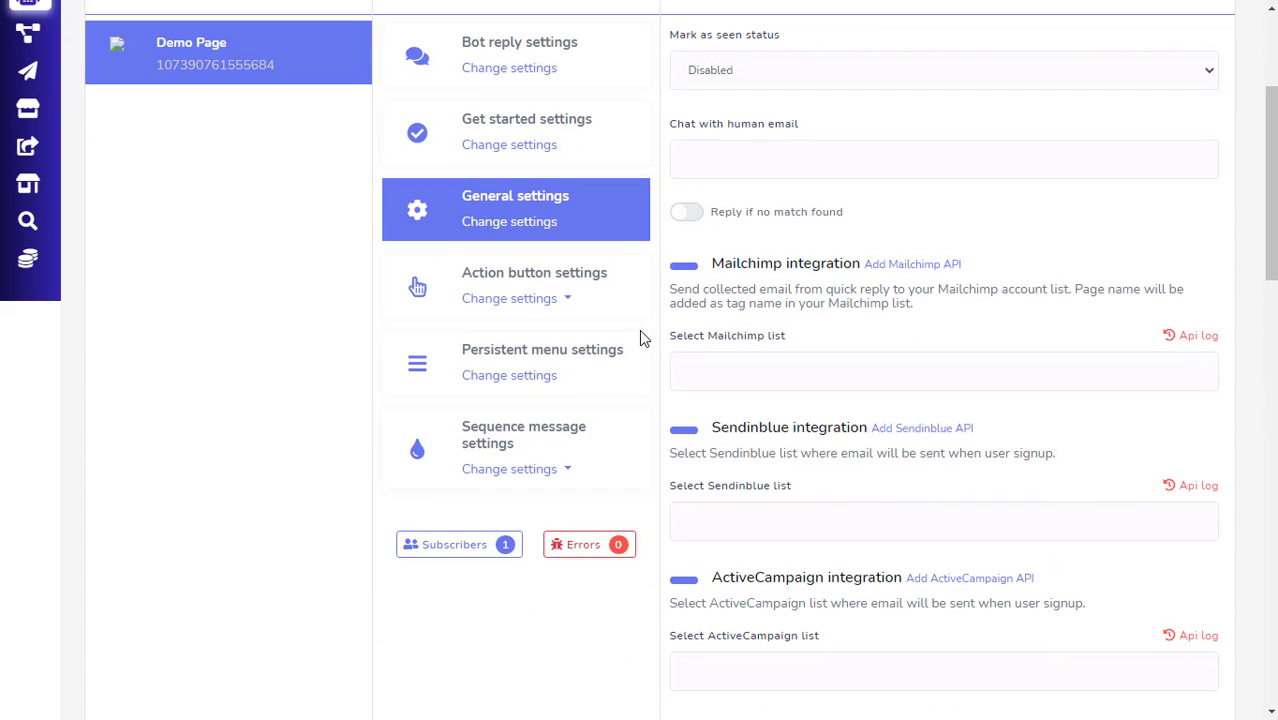
pyautogui.click(570, 309)
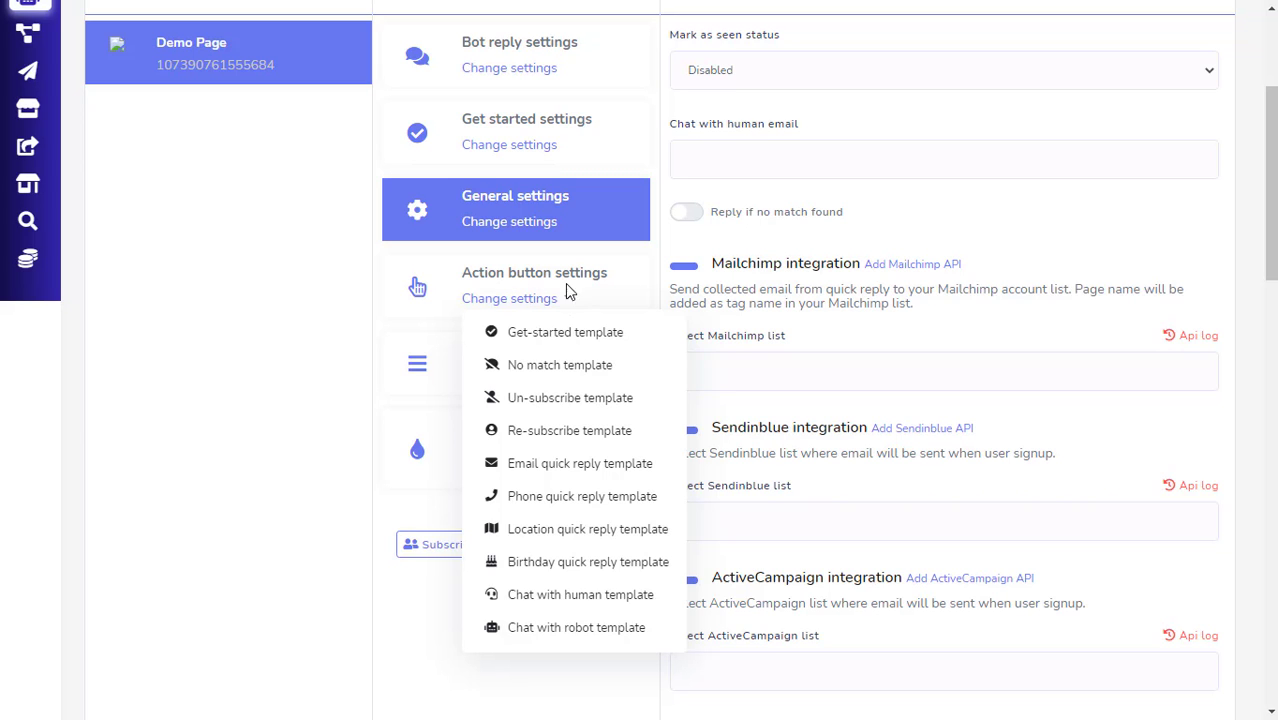
pyautogui.scroll(-2, 650, 296)
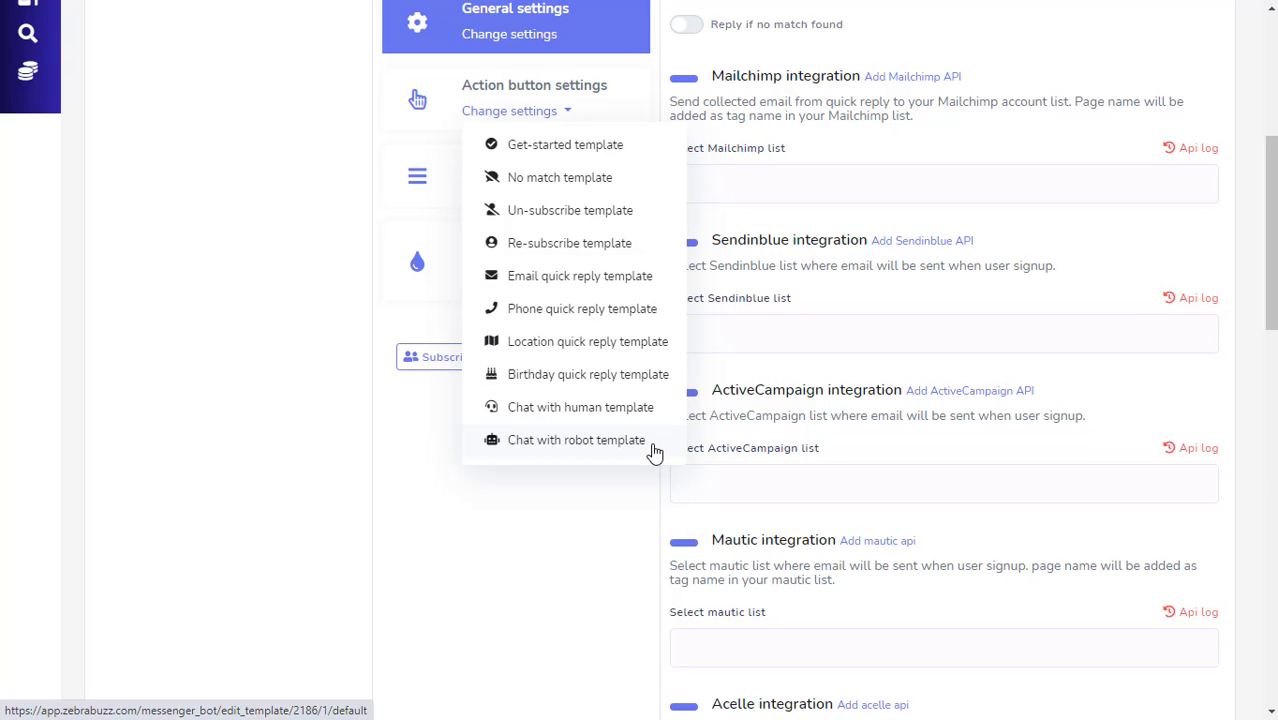
pyautogui.click(614, 499)
pyautogui.scroll(2, 616, 500)
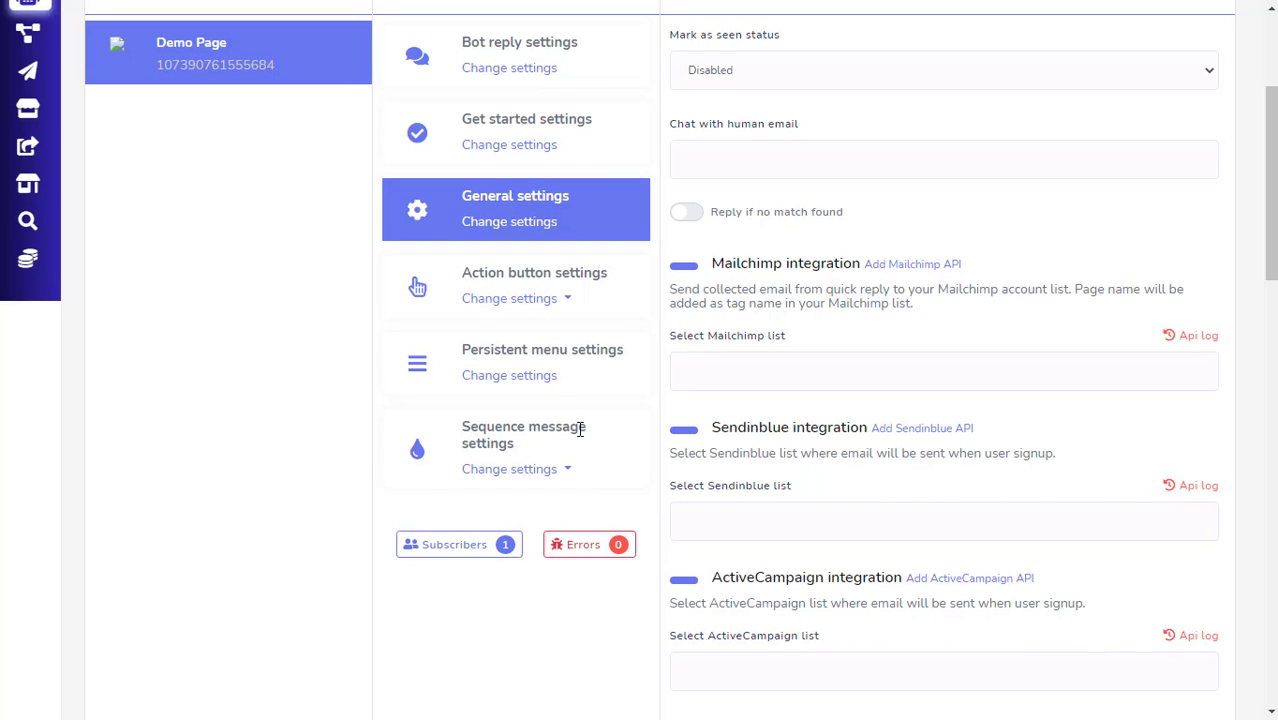
# Start a new persistent menu with the menu title "Title here" and keep "Composer input disabled?" at No
pyautogui.click(544, 381)
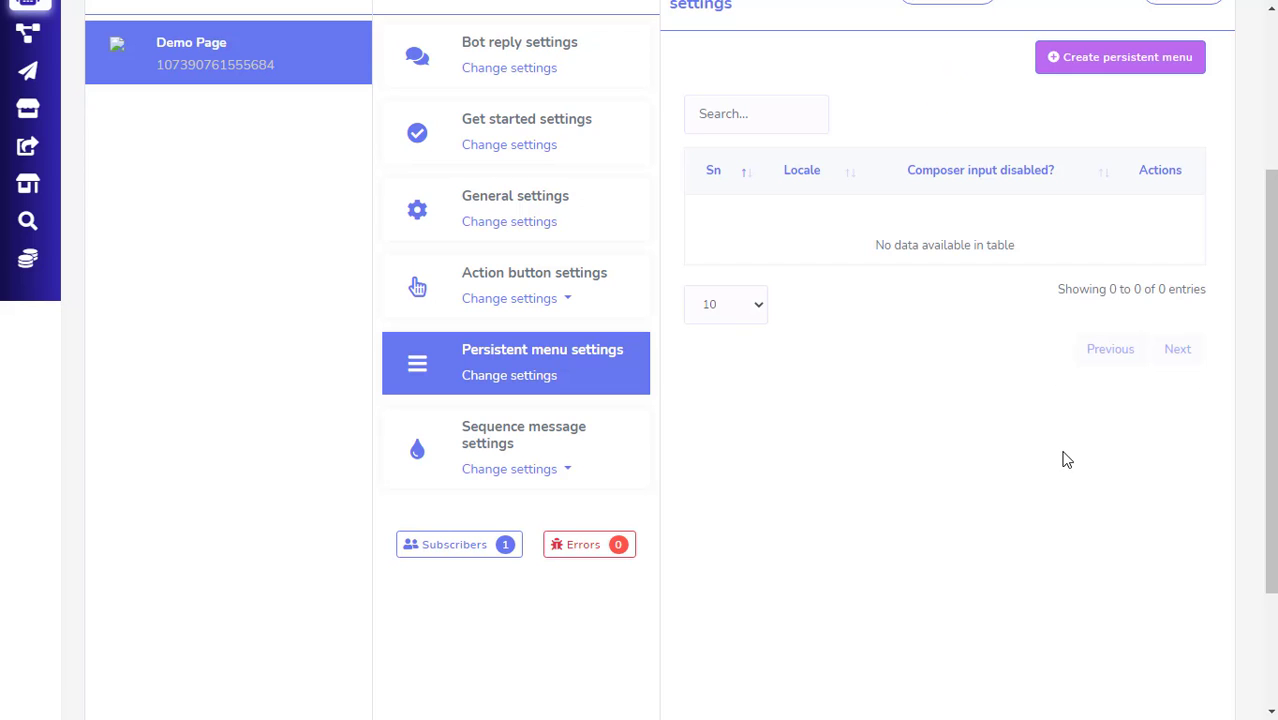
pyautogui.click(1174, 79)
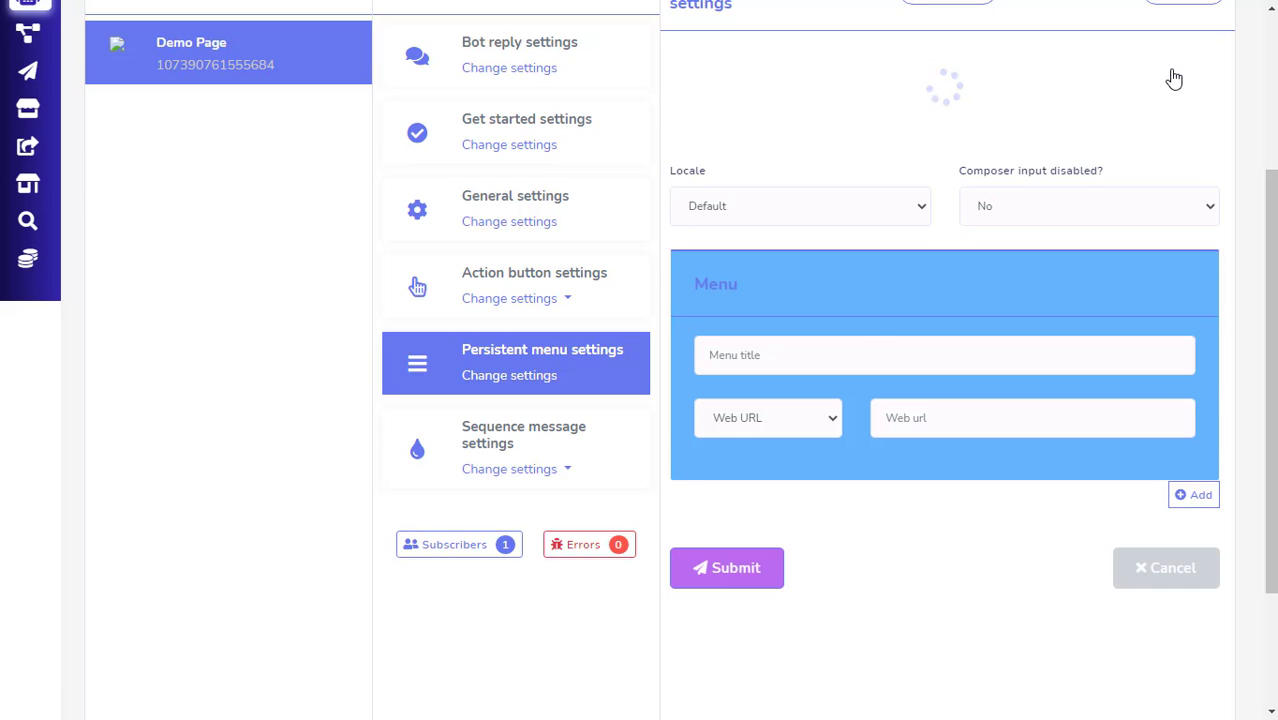
pyautogui.scroll(2, 1030, 490)
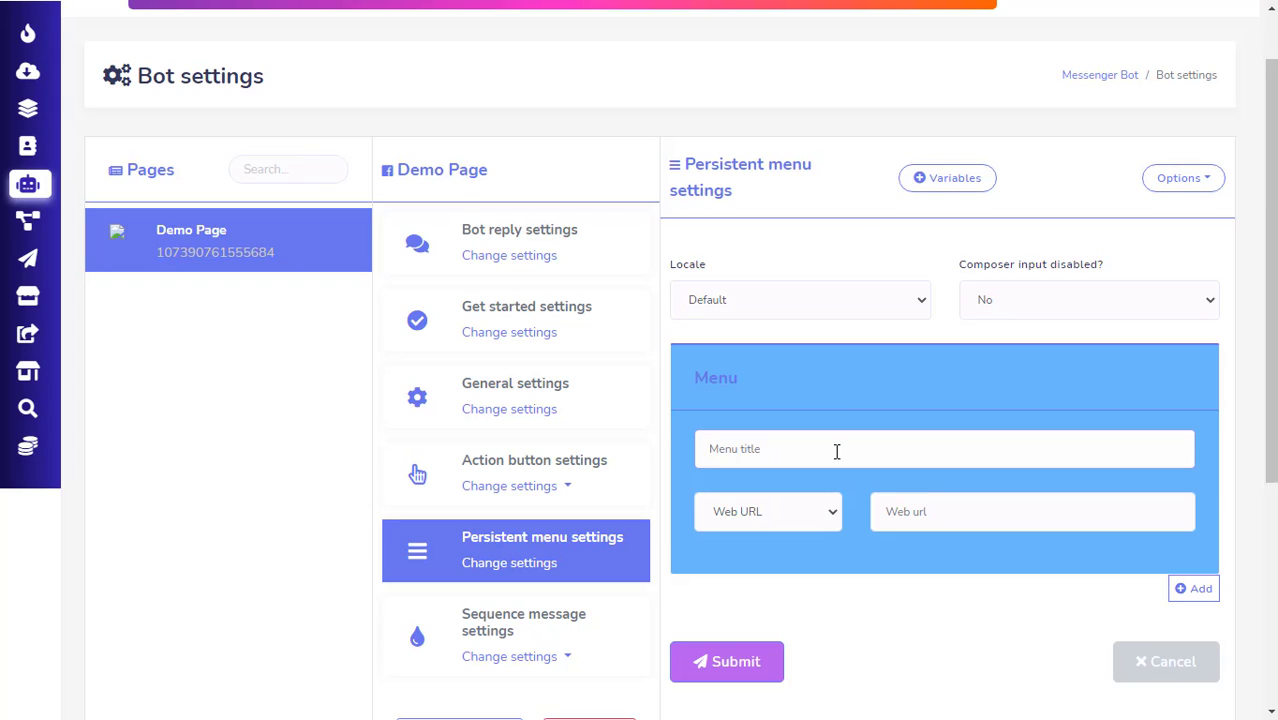
pyautogui.write('Title here')
pyautogui.click(1069, 309)
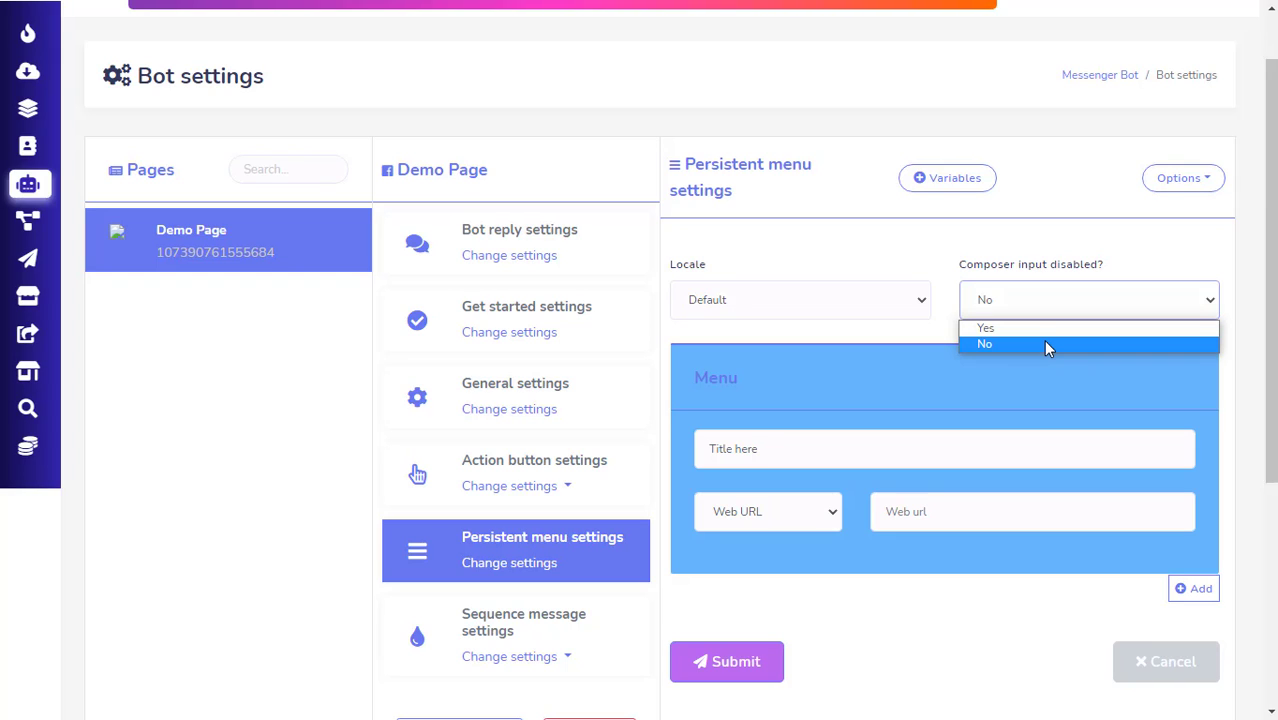
pyautogui.click(1043, 344)
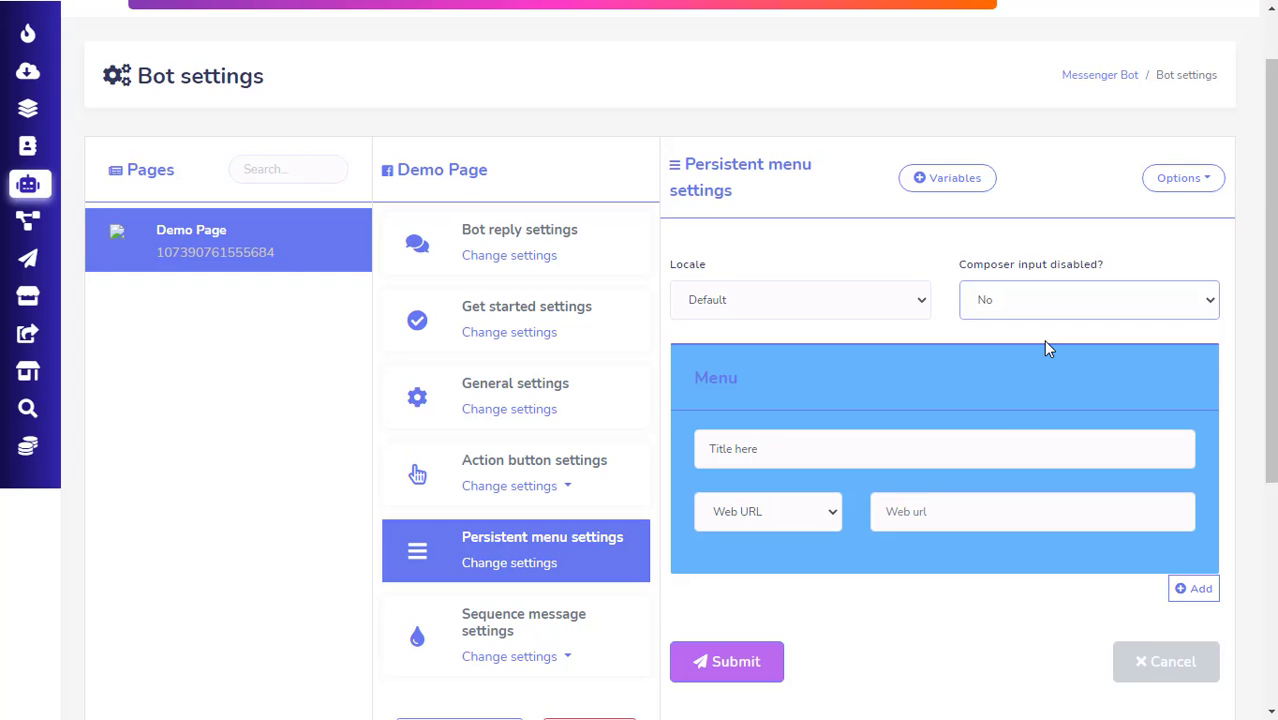
pyautogui.click(833, 517)
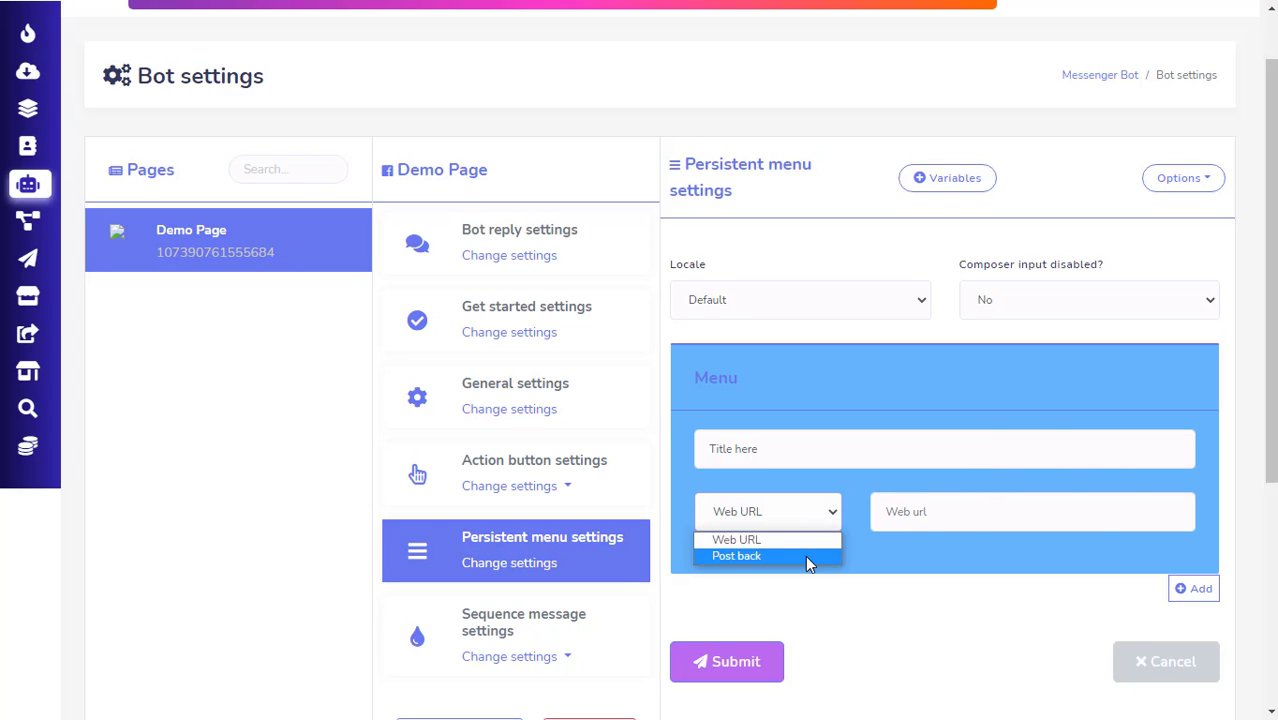
pyautogui.click(887, 524)
pyautogui.click(953, 508)
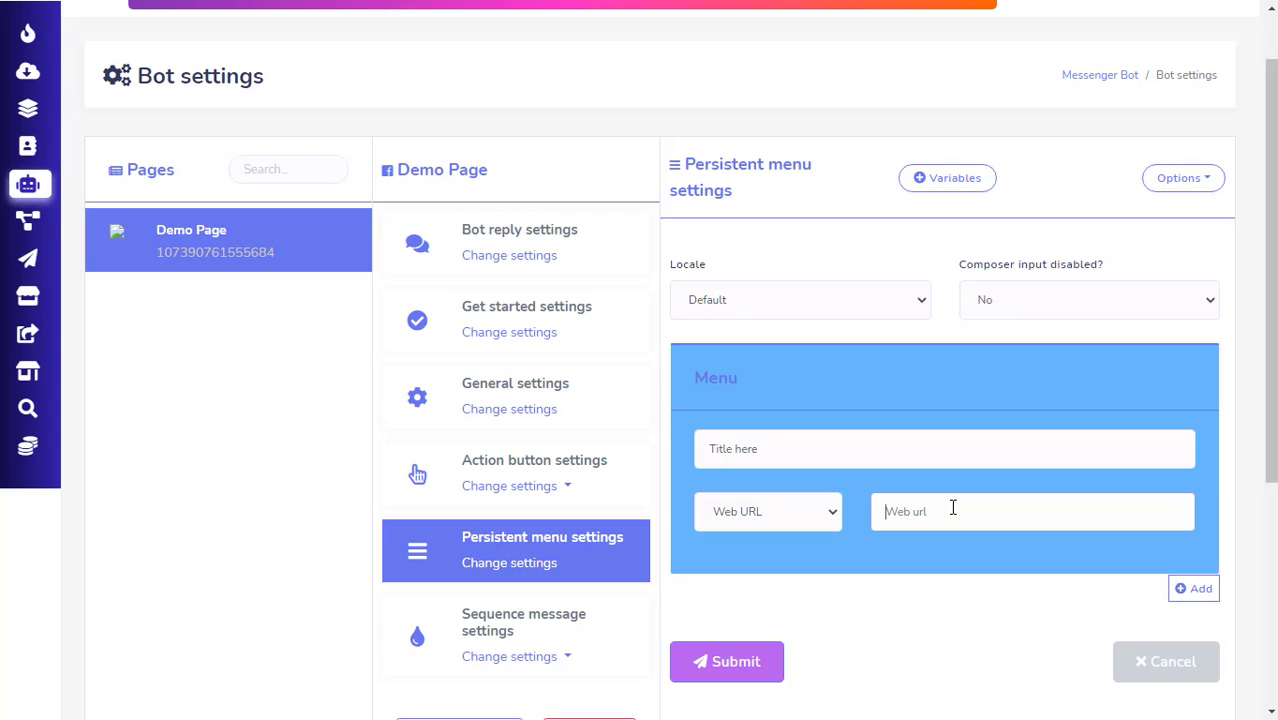
pyautogui.write('https')
pyautogui.write('://google.com')
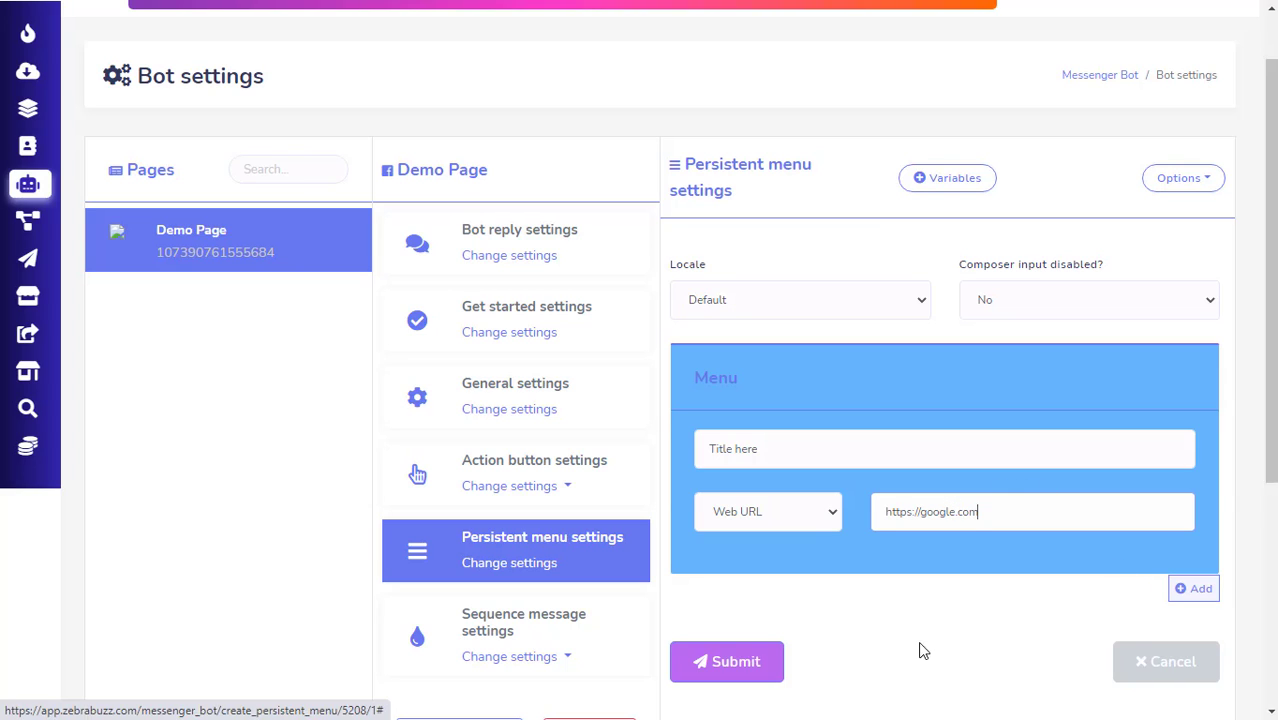
pyautogui.click(759, 672)
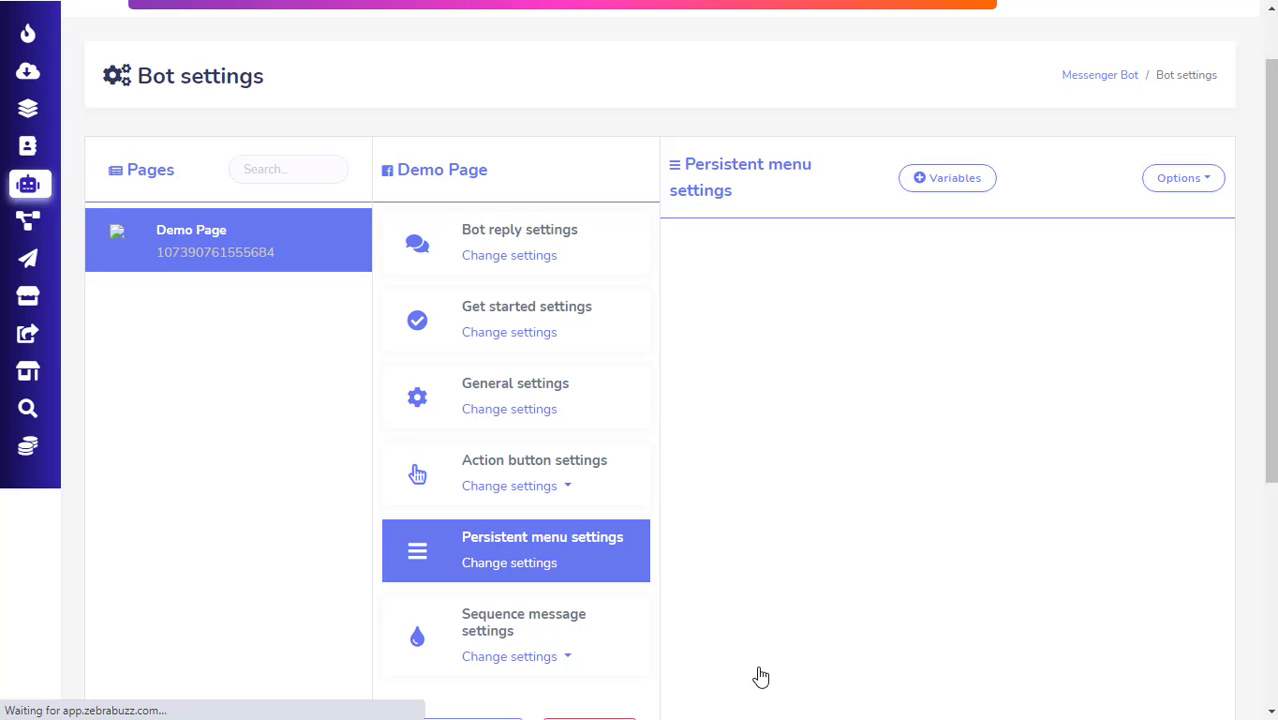
# View the actions available for the persistent menu list without choosing any
pyautogui.scroll(-2, 830, 600)
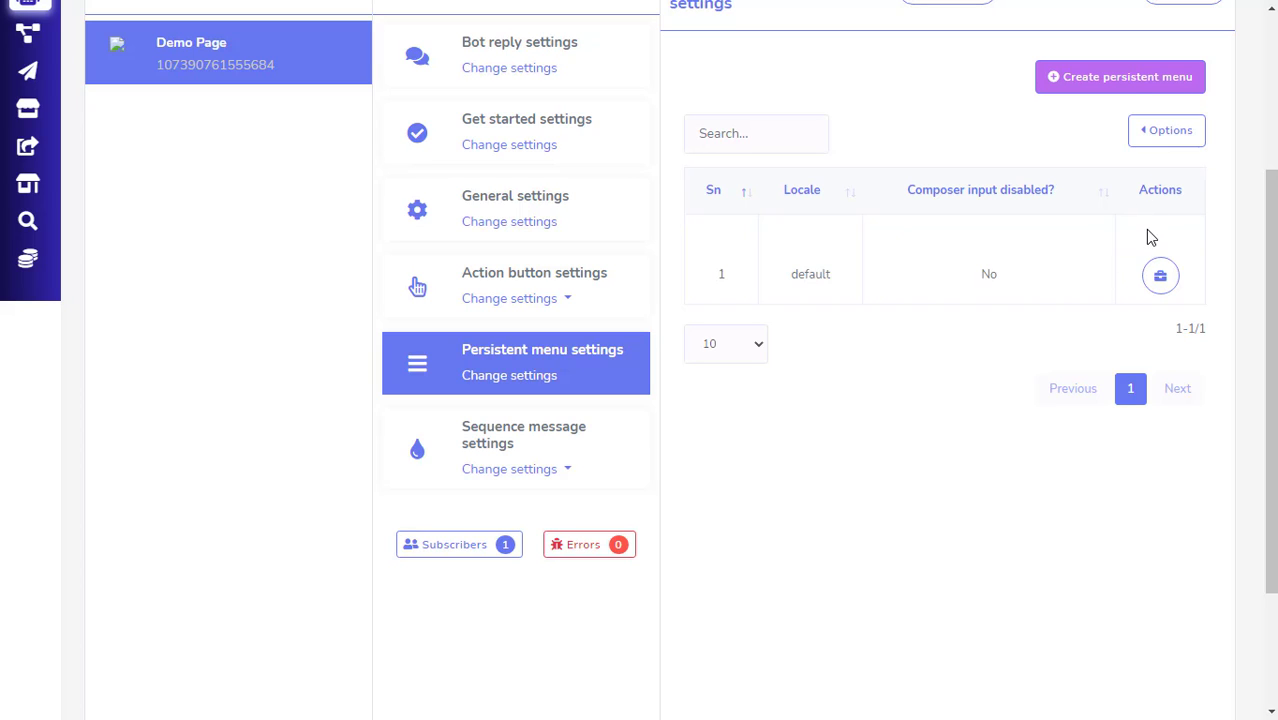
pyautogui.click(1186, 148)
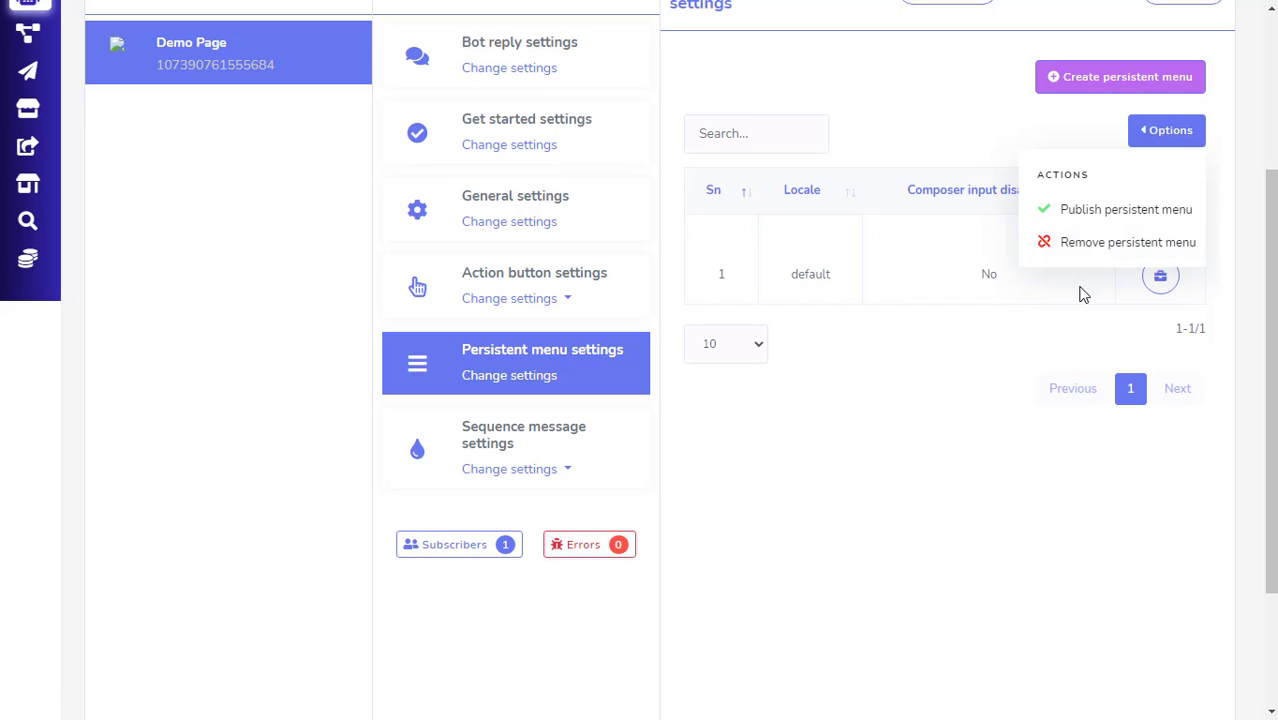
pyautogui.click(960, 370)
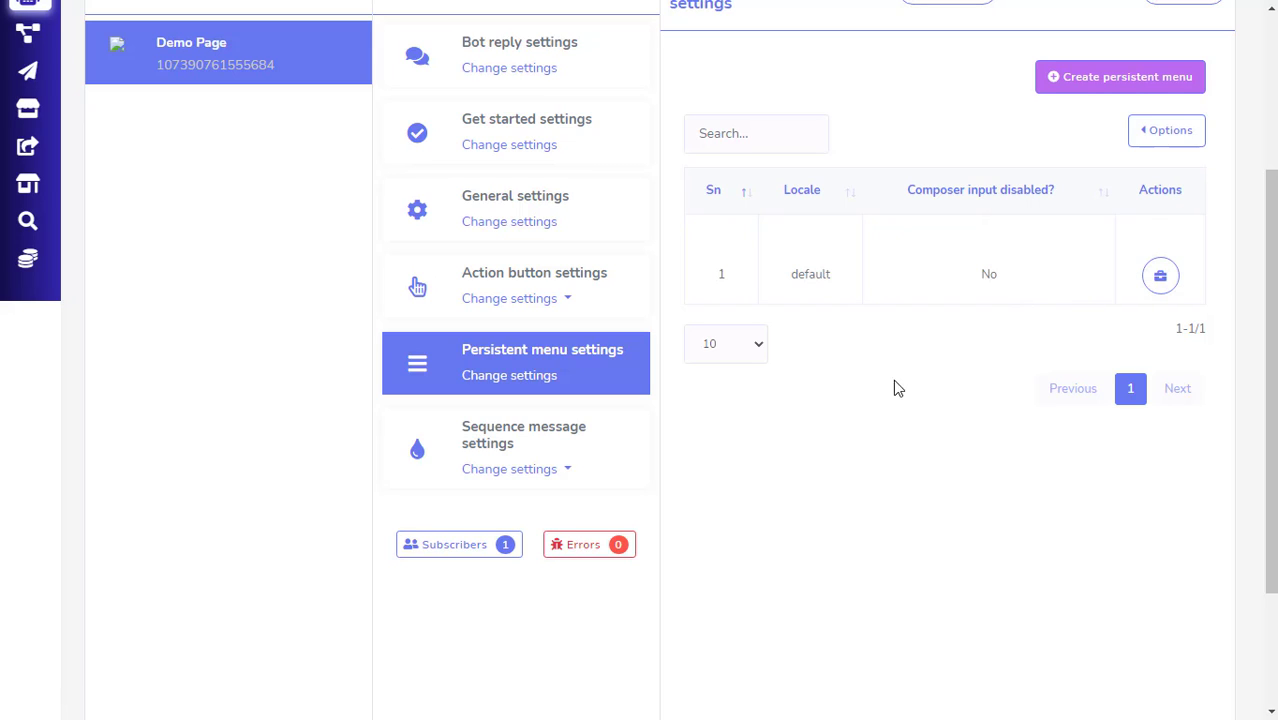
# Open a new sequence form in the Messenger sequence settings and view its 24 hour promotional sequence times
pyautogui.click(552, 471)
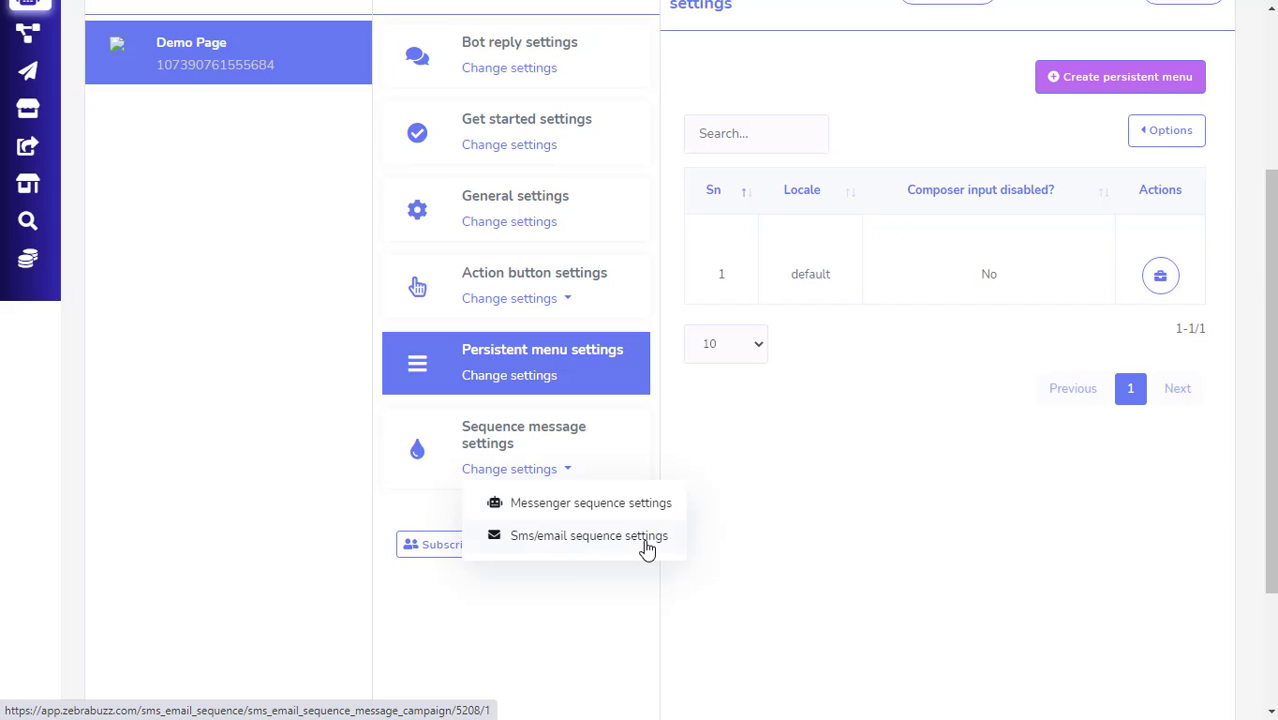
pyautogui.click(578, 512)
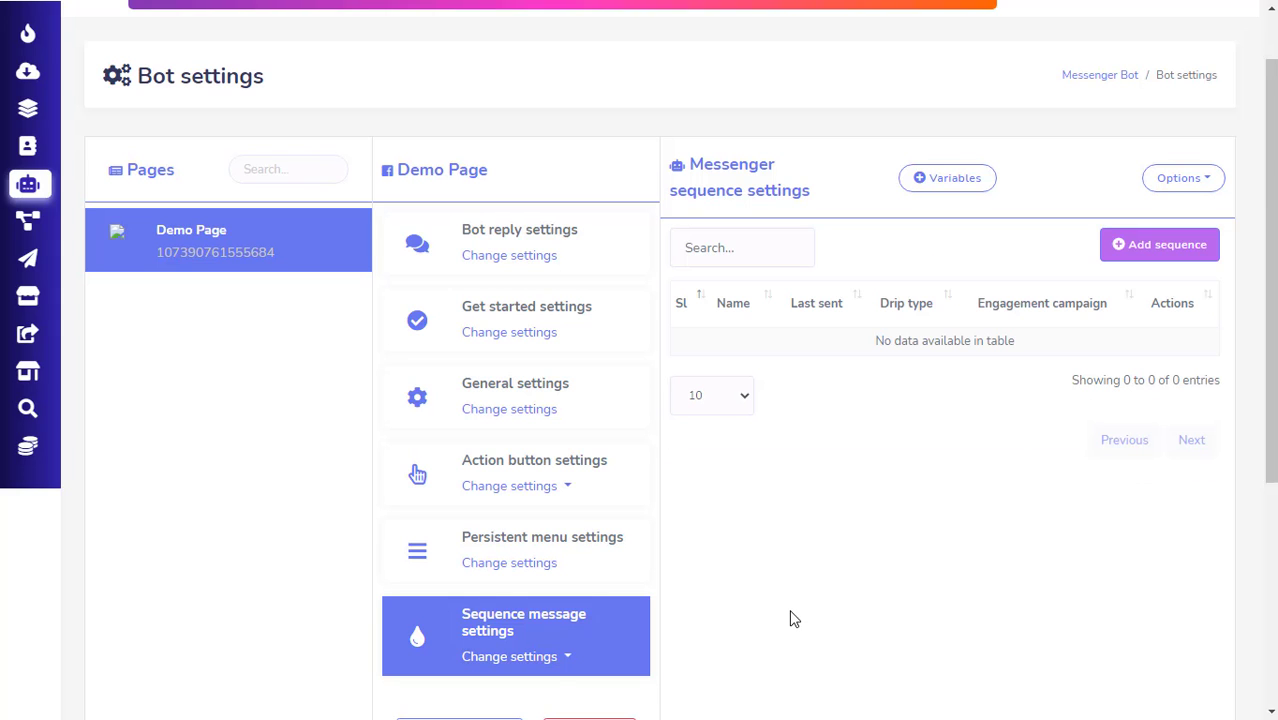
pyautogui.click(1164, 254)
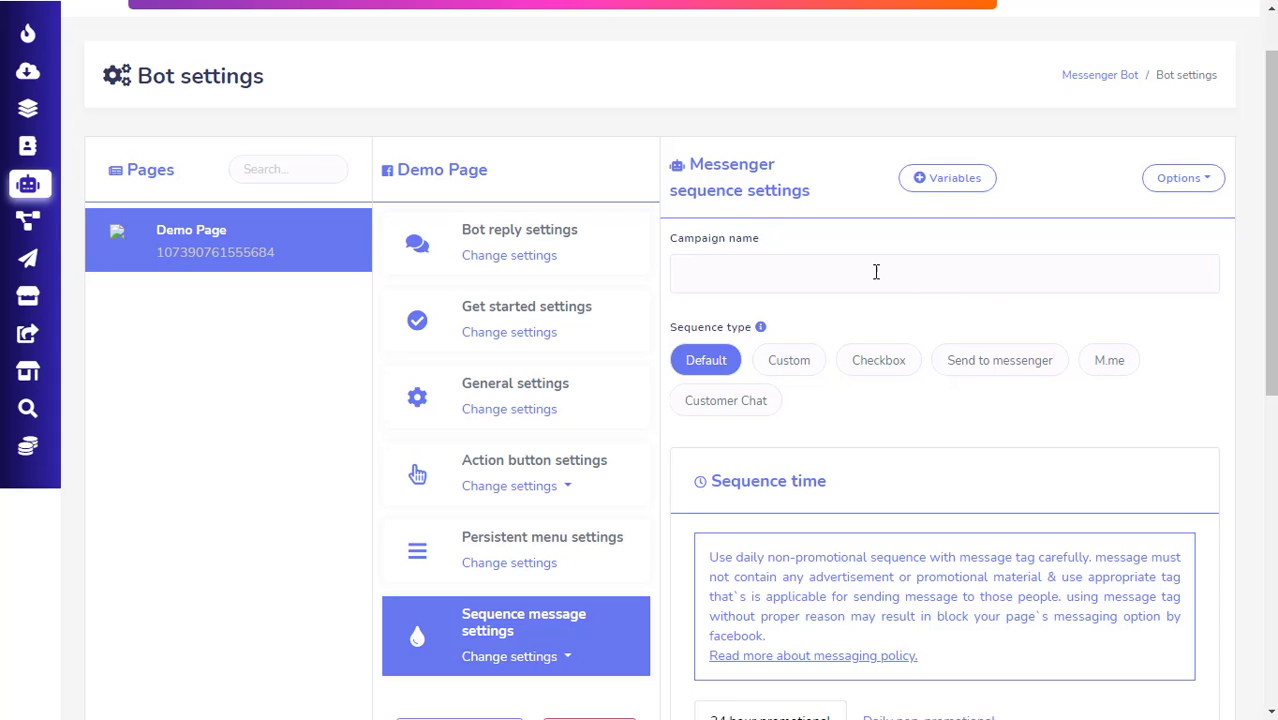
pyautogui.click(802, 272)
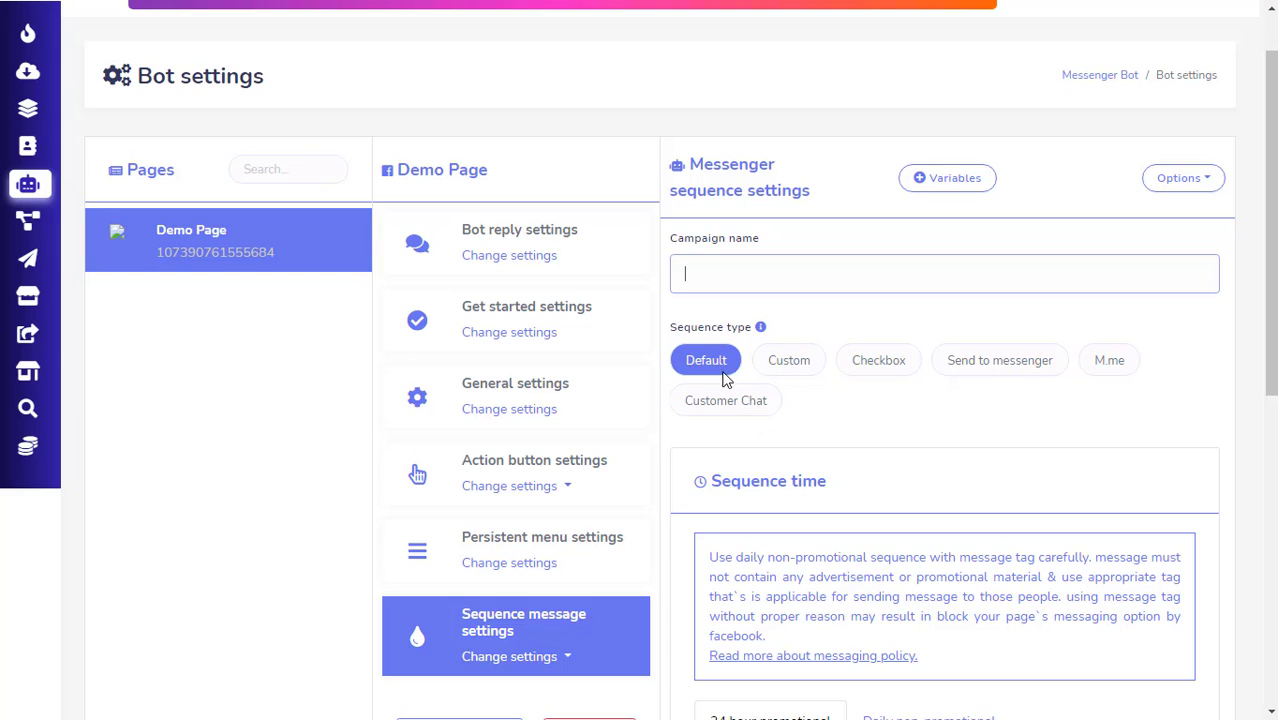
pyautogui.scroll(-1, 810, 387)
pyautogui.scroll(-3, 810, 387)
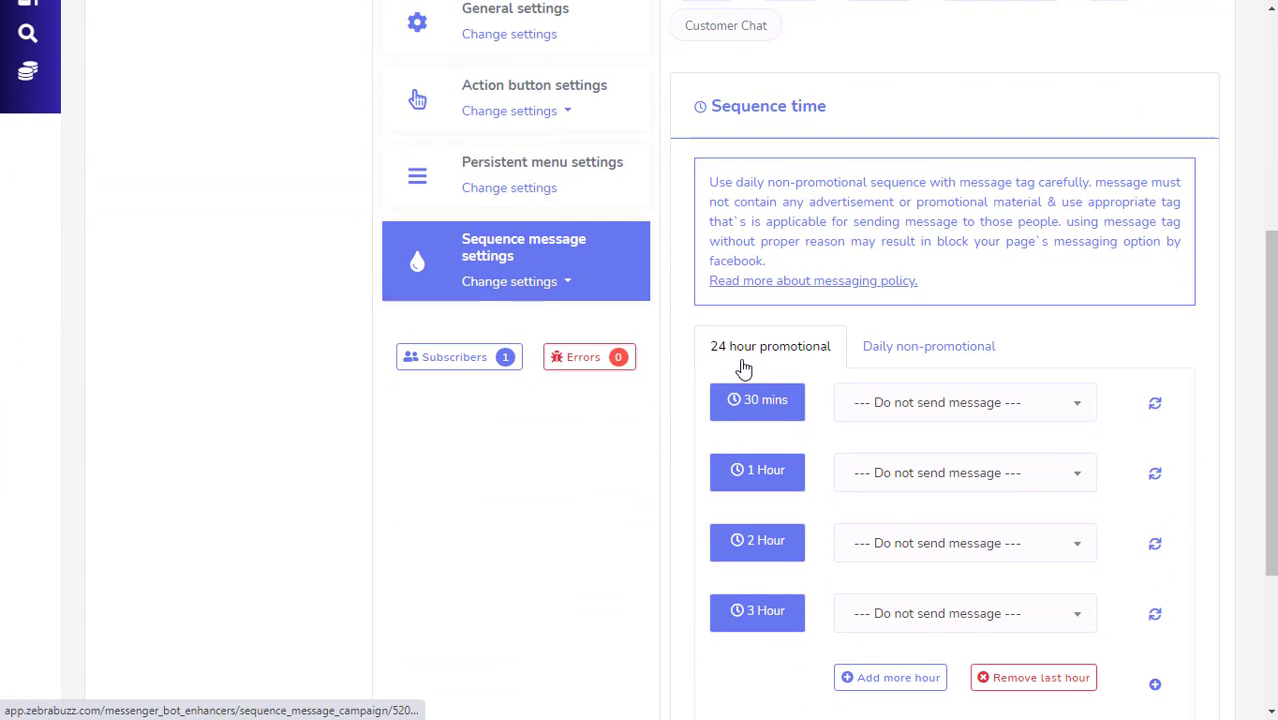
# Examine the Daily non-promotional sequence options, including the available message tags
pyautogui.click(966, 366)
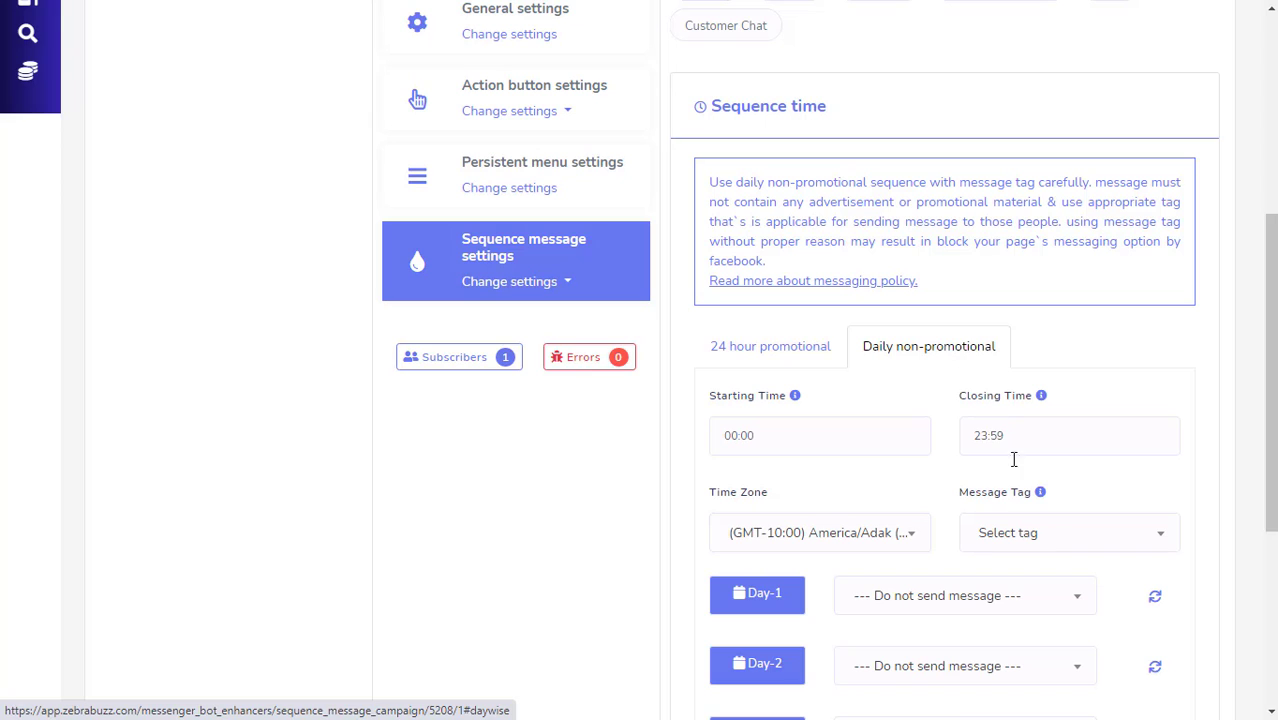
pyautogui.click(1052, 533)
pyautogui.scroll(-2, 1053, 534)
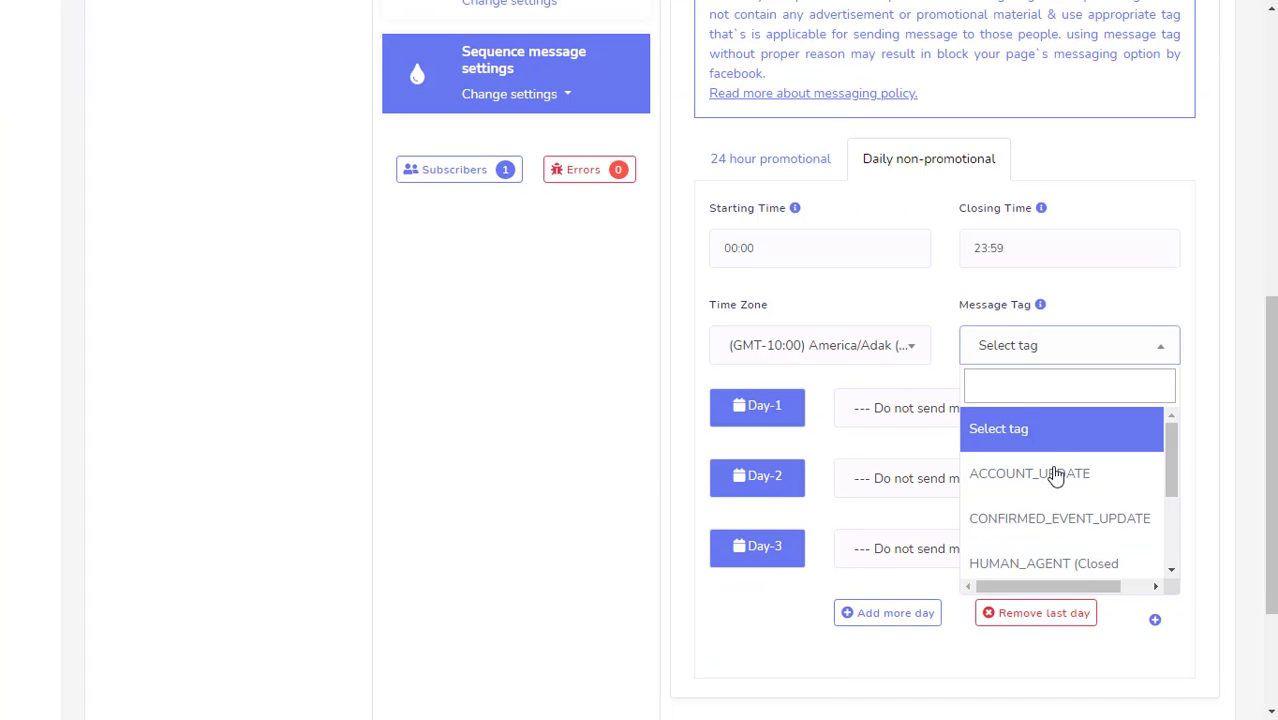
pyautogui.scroll(-1, 1052, 465)
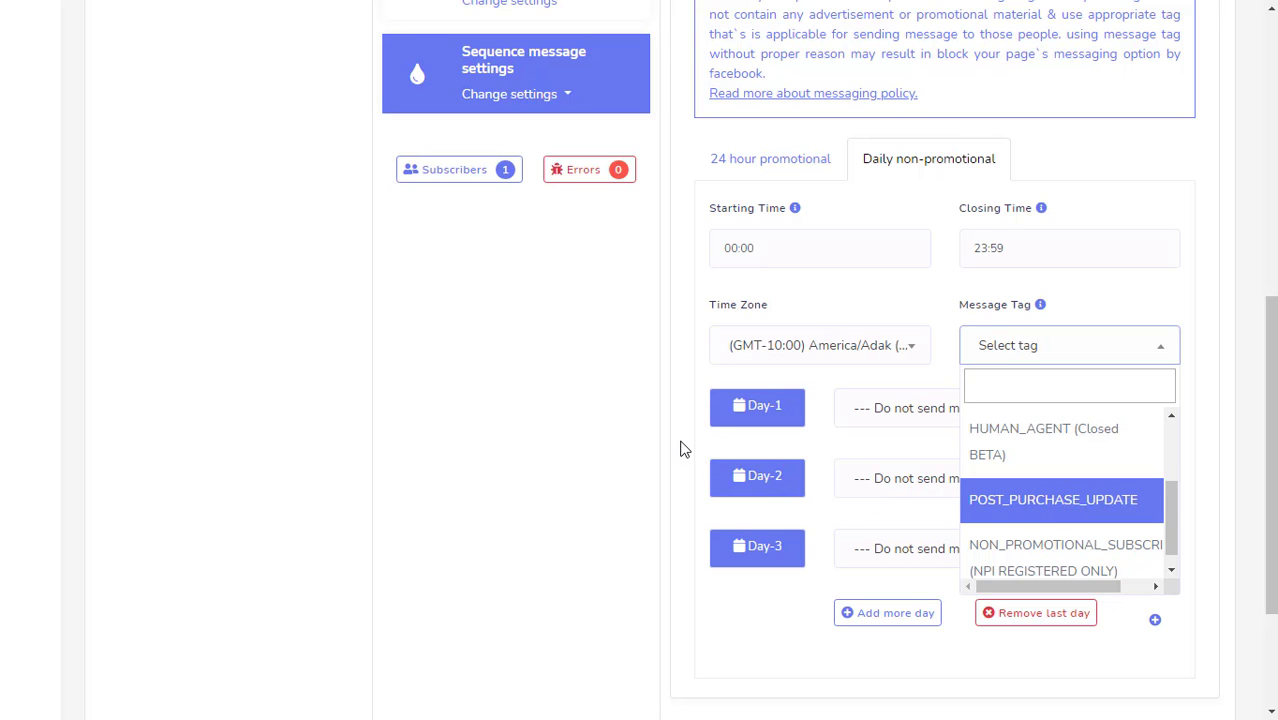
pyautogui.scroll(2, 682, 446)
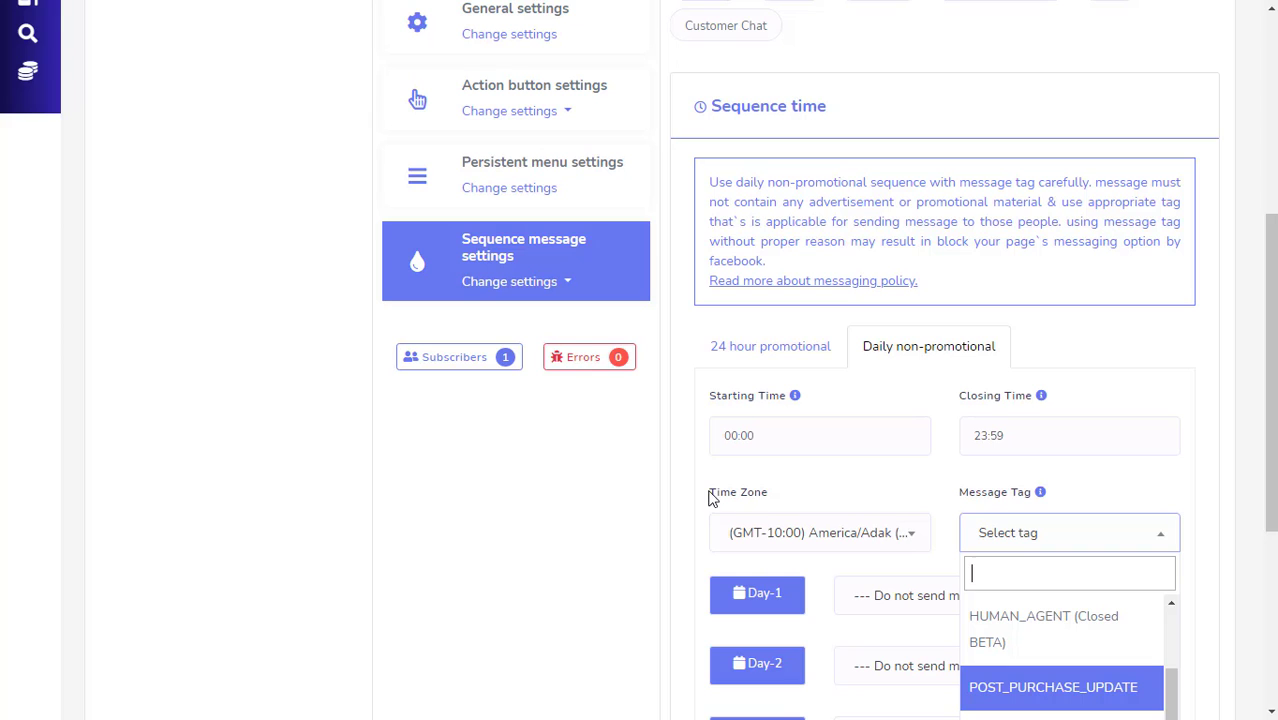
pyautogui.scroll(-1, 737, 503)
pyautogui.scroll(3, 737, 503)
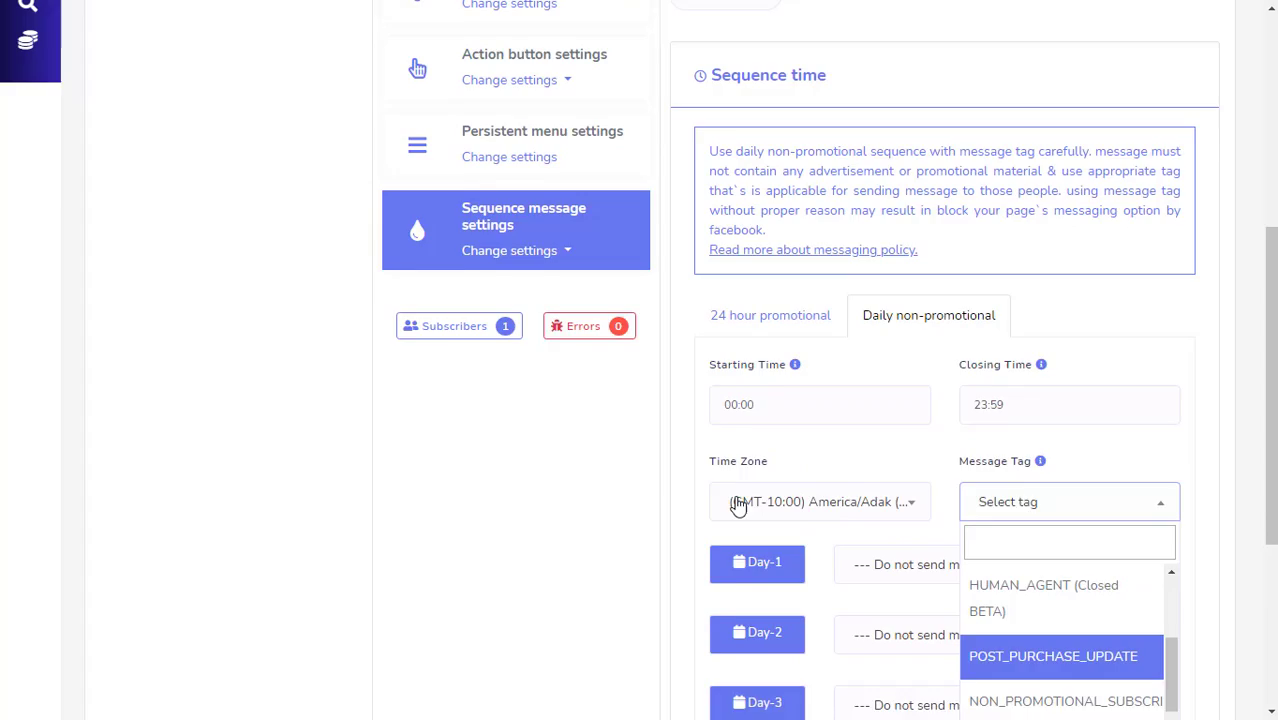
pyautogui.scroll(1, 735, 503)
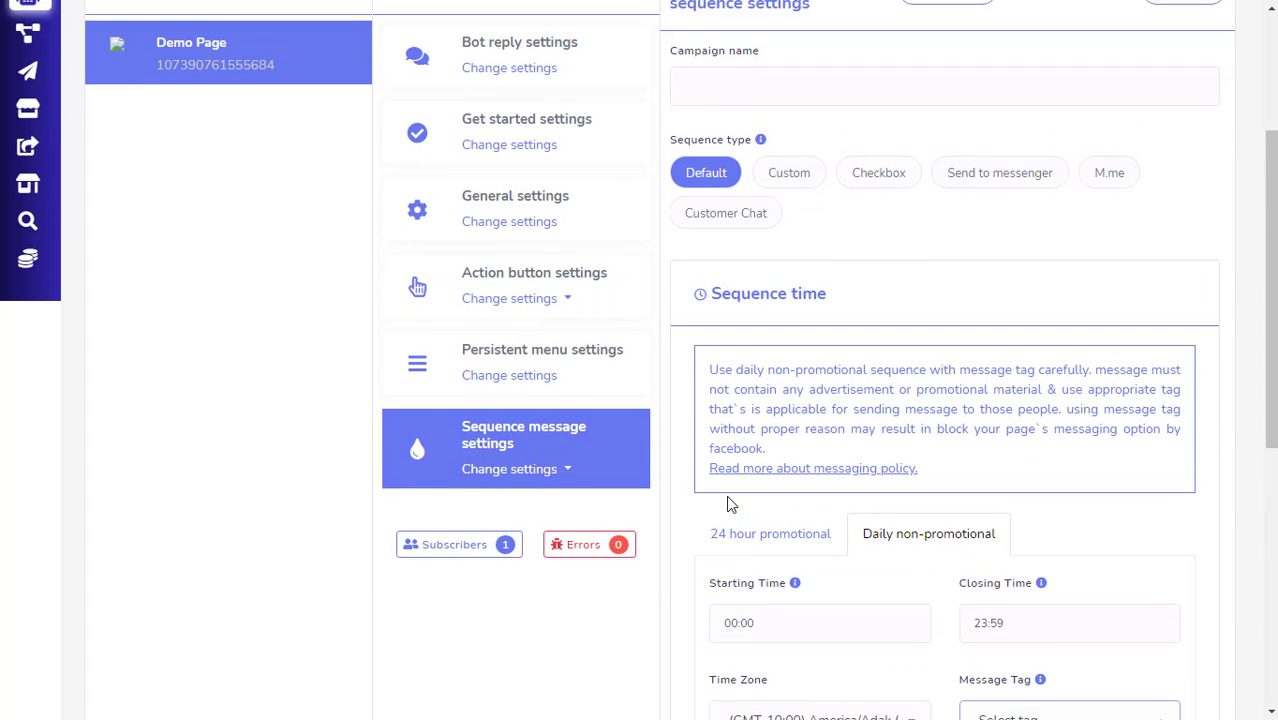
# Switch to the Sms/email sequence settings and open a new sequence form
pyautogui.scroll(-2, 730, 505)
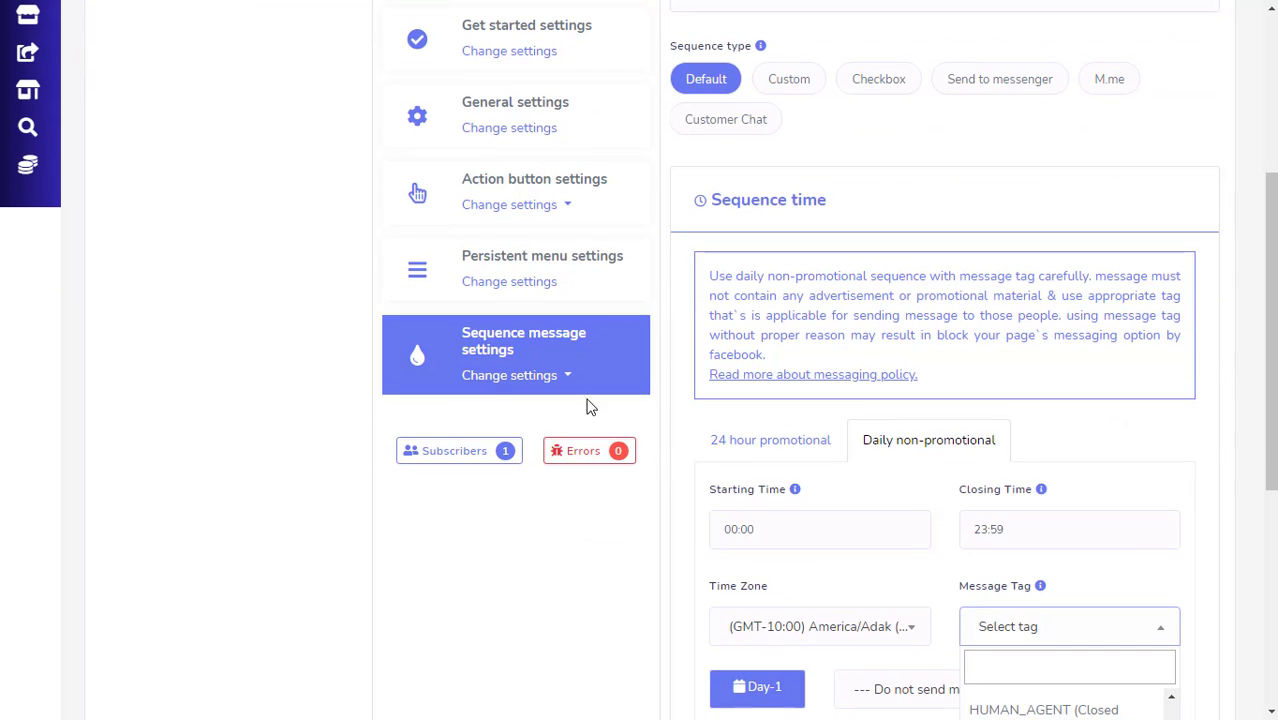
pyautogui.click(560, 377)
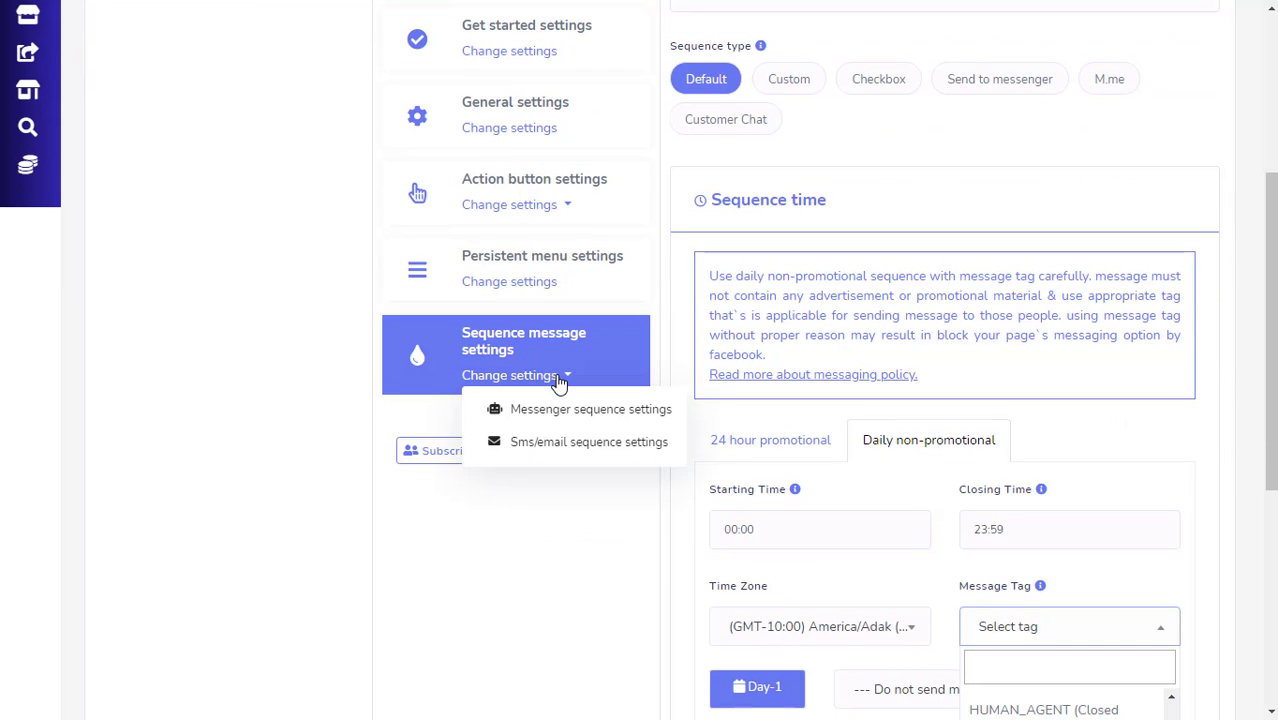
pyautogui.click(557, 452)
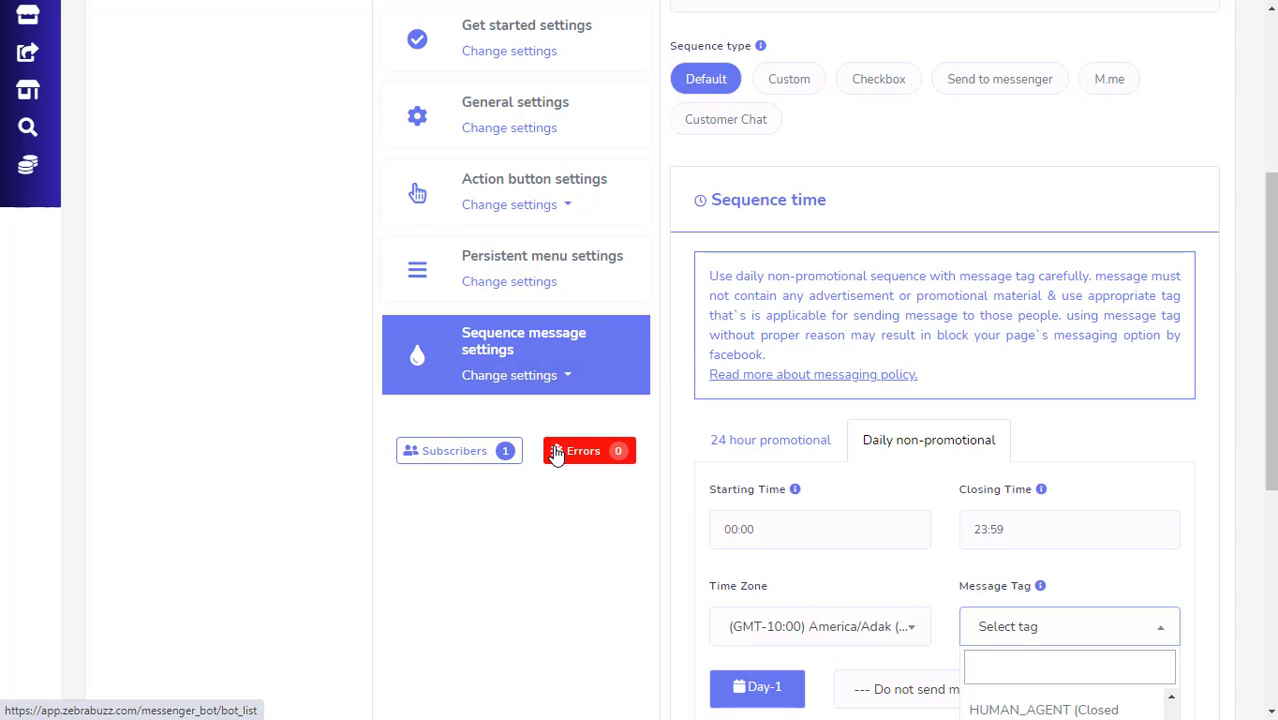
pyautogui.scroll(1, 880, 516)
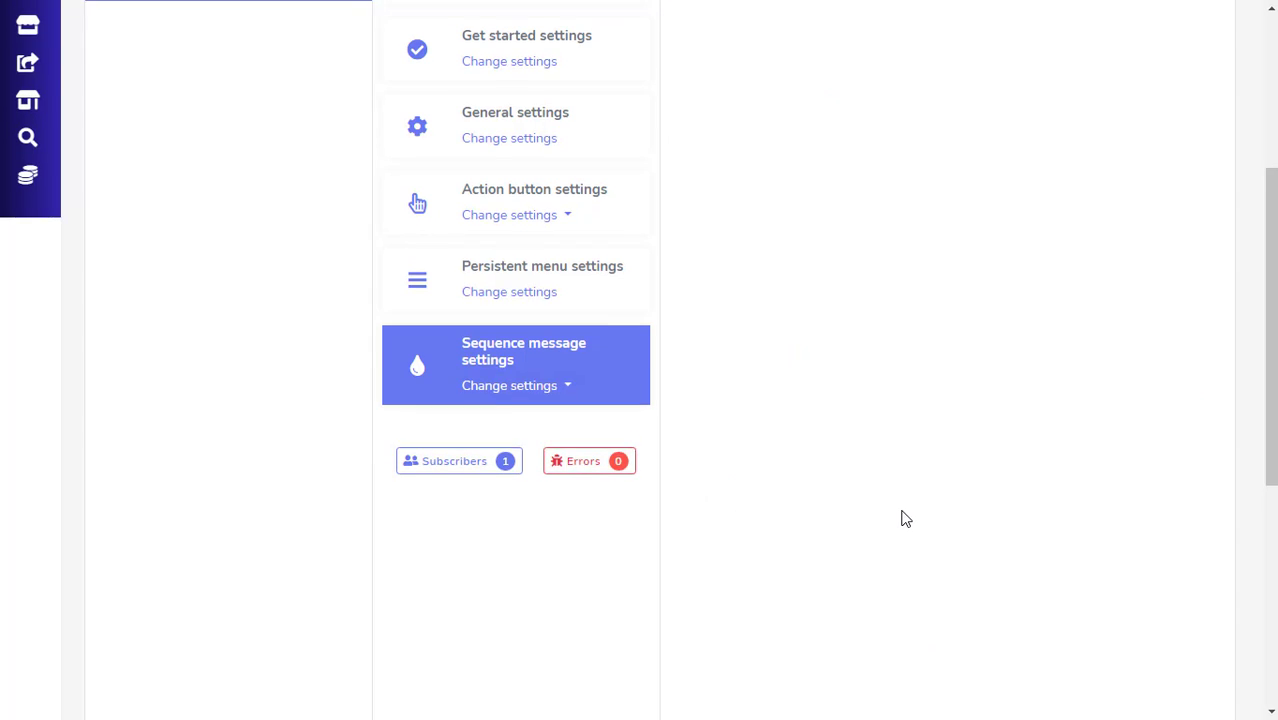
pyautogui.scroll(1, 915, 515)
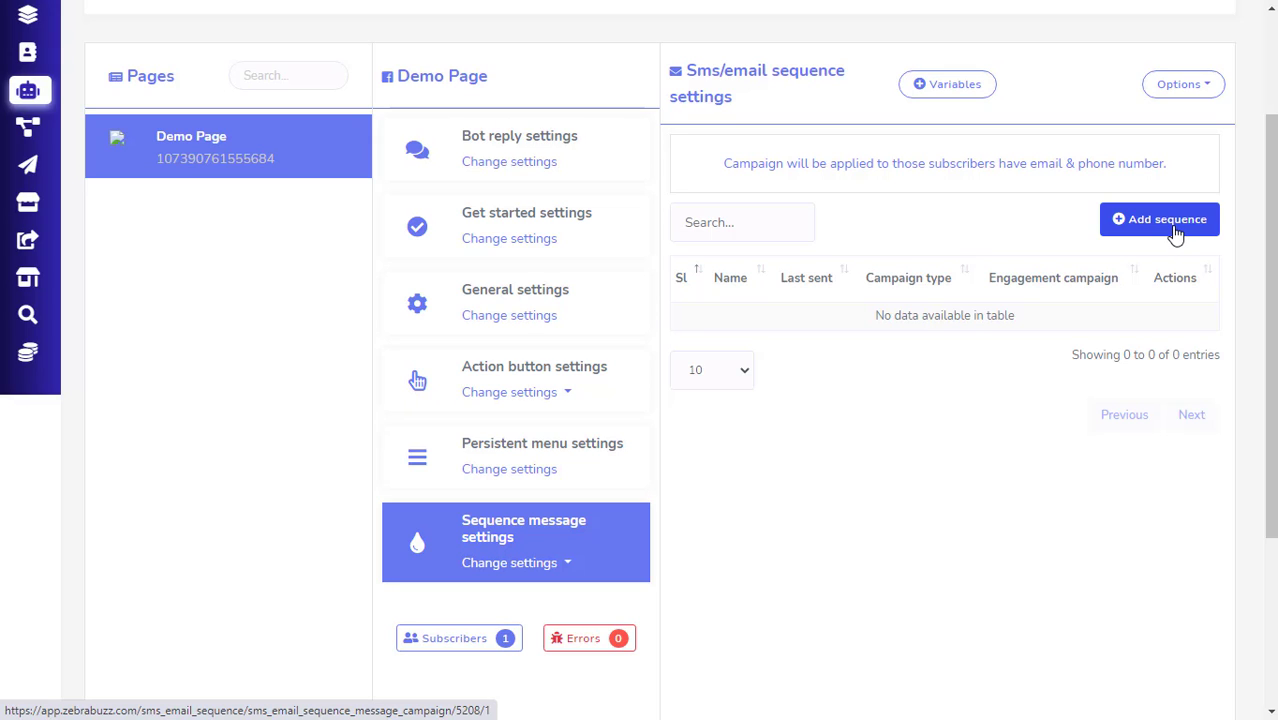
pyautogui.click(1176, 234)
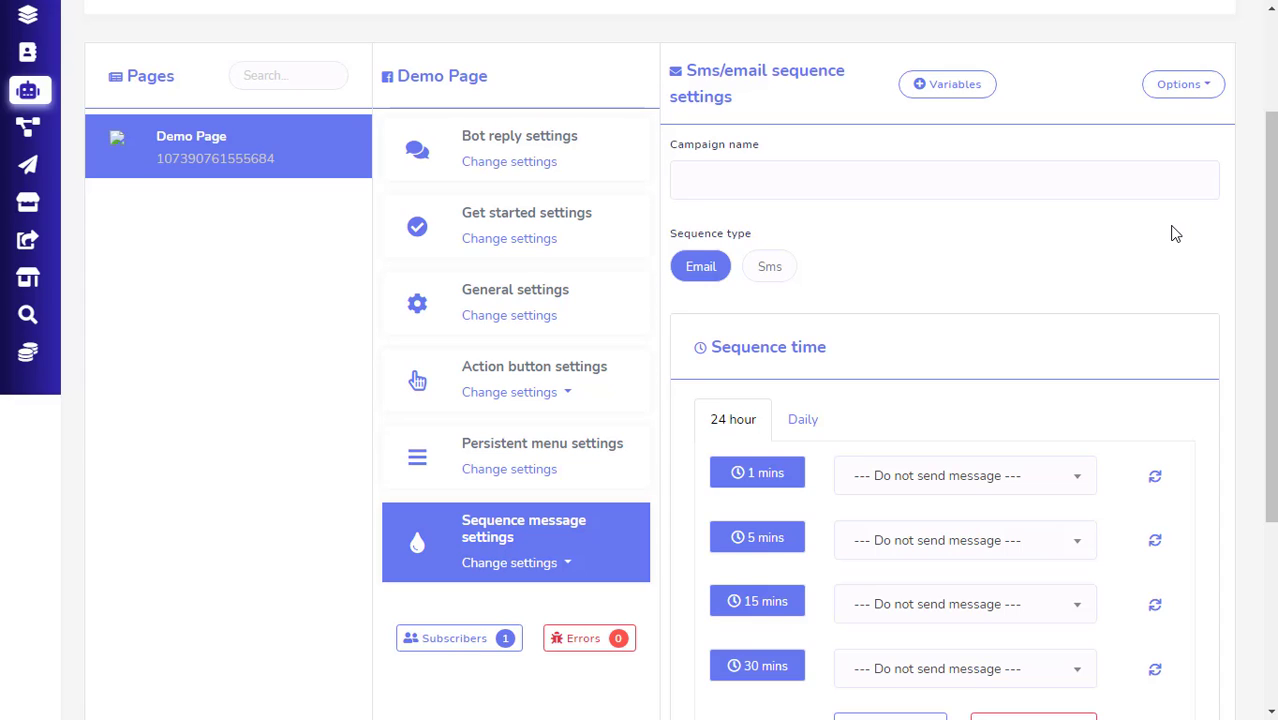
# Examine the 24 hour and Daily sequence time options for the Email sequence type, leaving the campaign name empty
pyautogui.click(784, 179)
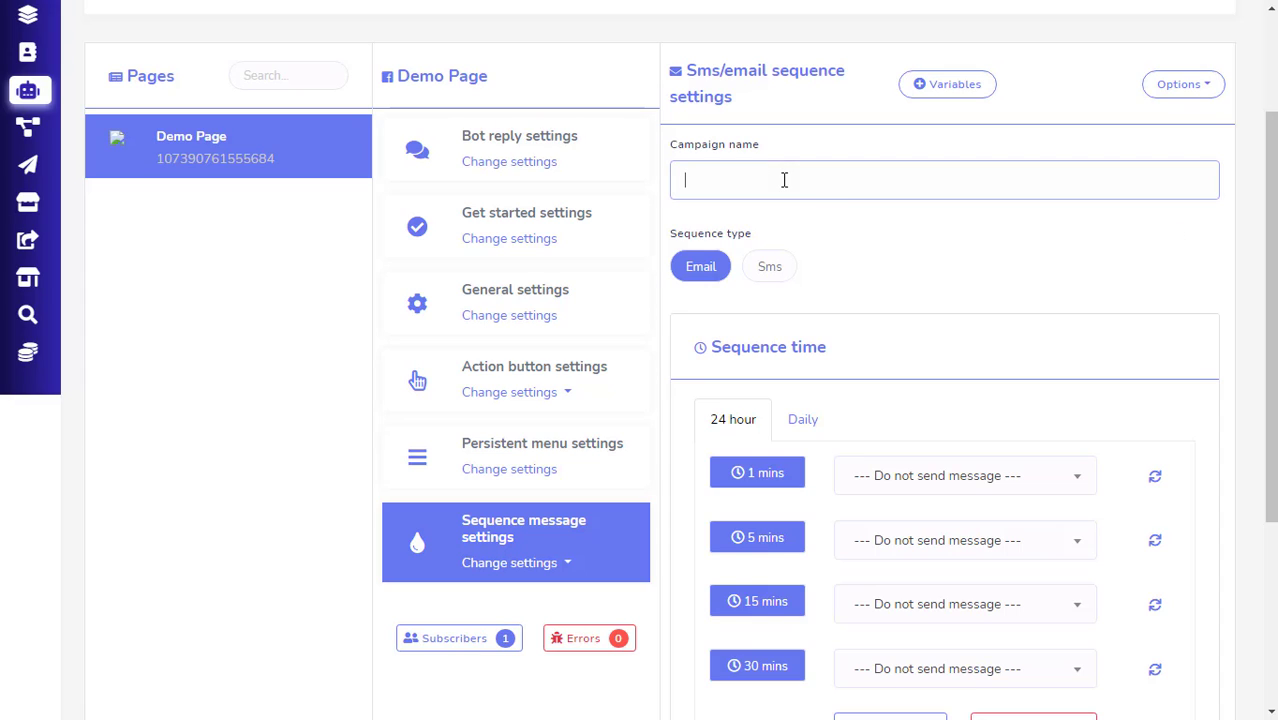
pyautogui.click(757, 274)
pyautogui.click(713, 274)
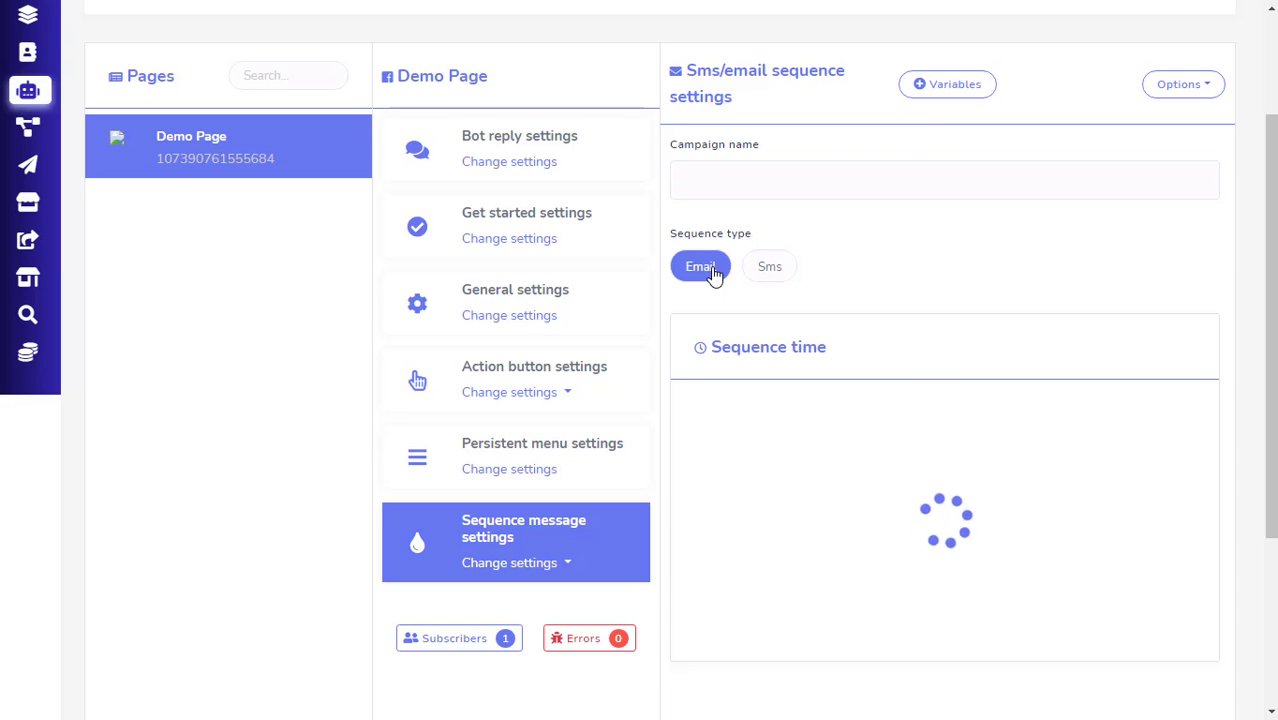
pyautogui.scroll(-2, 713, 274)
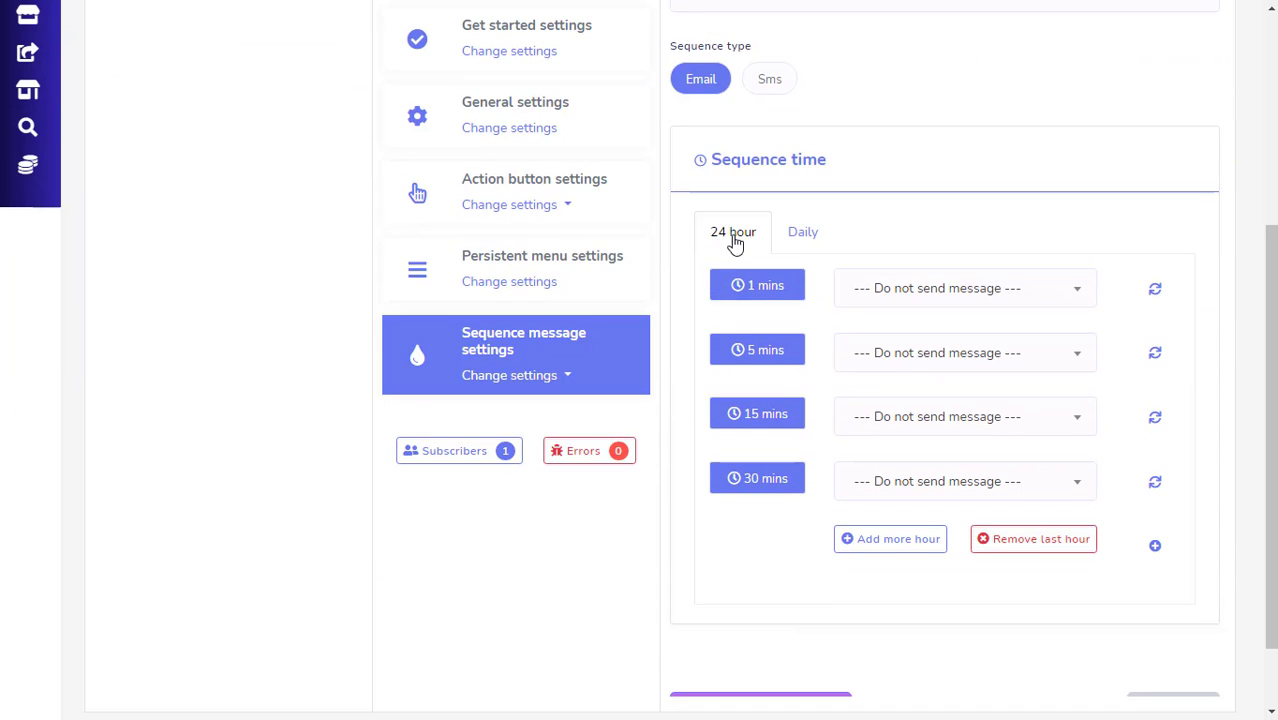
pyautogui.click(803, 240)
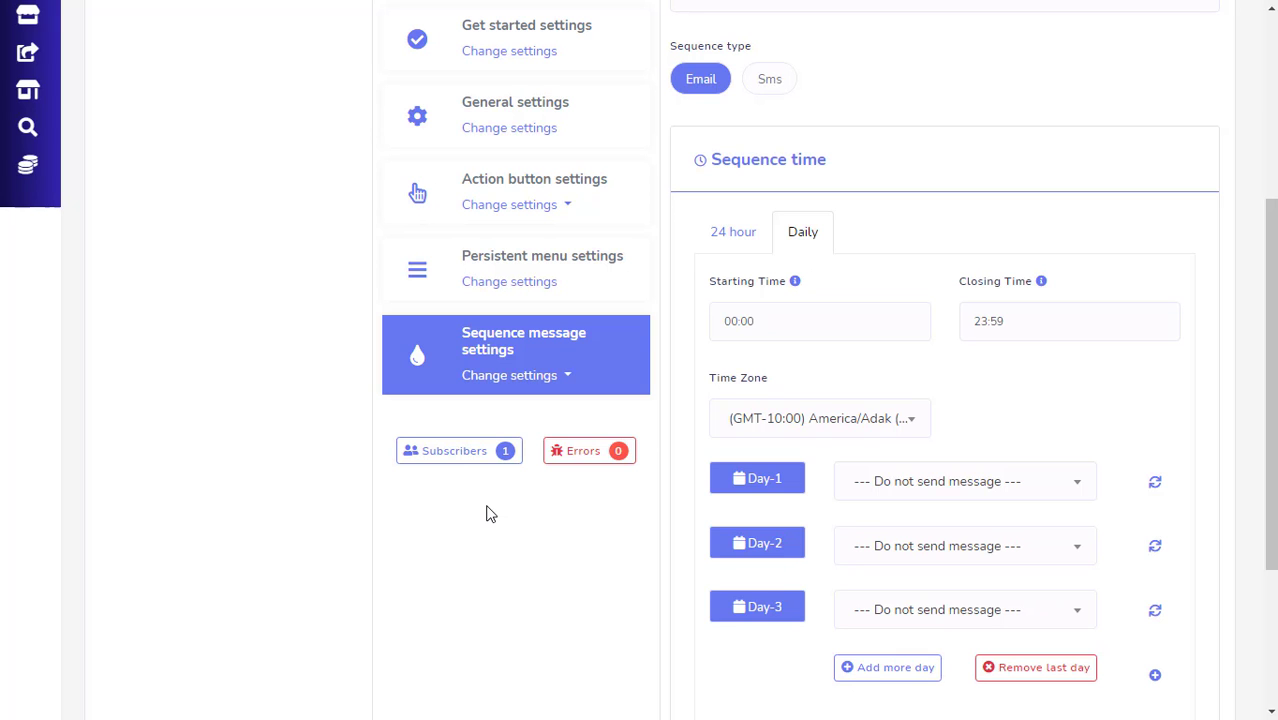
pyautogui.scroll(-2, 1013, 563)
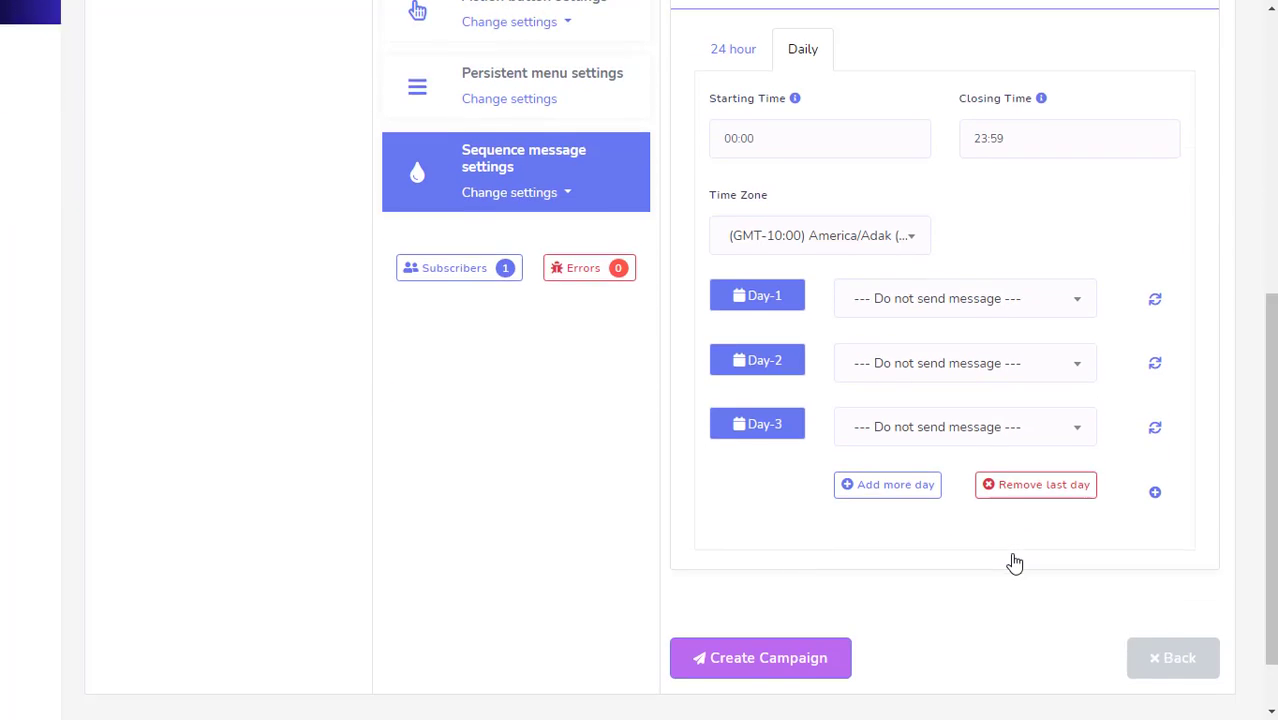
pyautogui.scroll(3, 1013, 563)
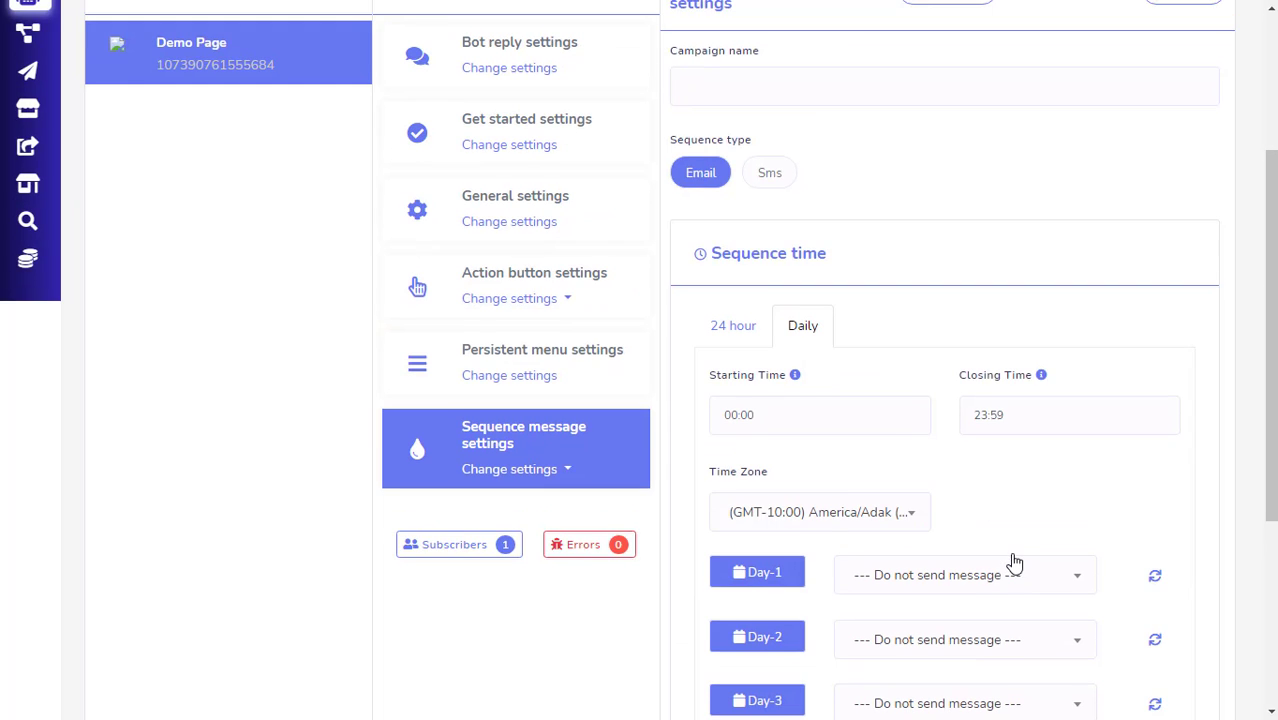
pyautogui.click(746, 338)
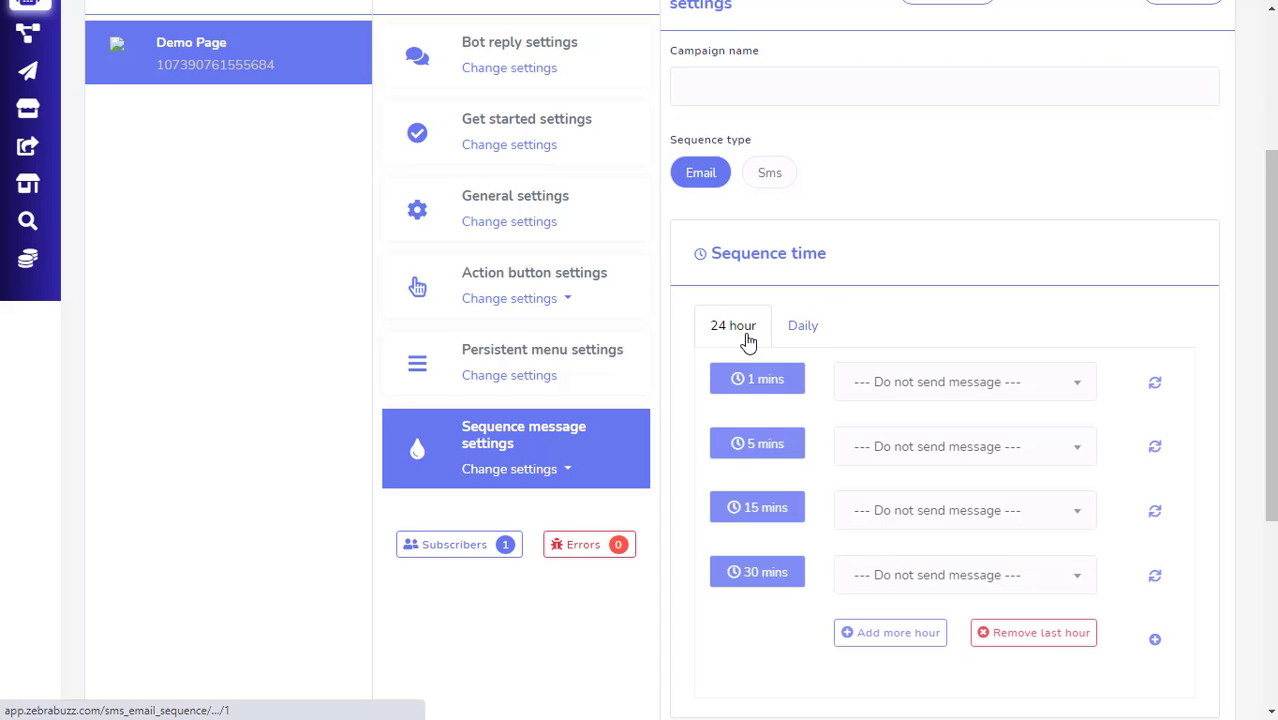
# Switch the sequence type to Sms and view its 24 hour and Daily sequence time options
pyautogui.click(770, 174)
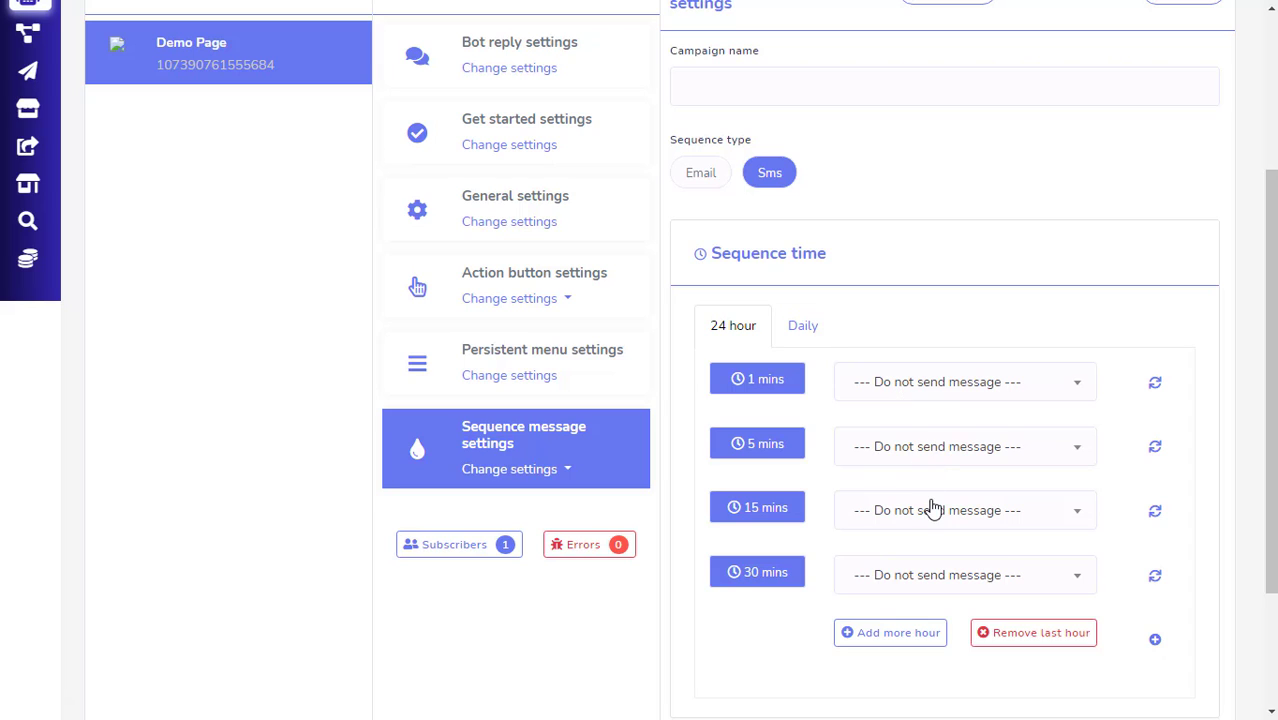
pyautogui.click(806, 331)
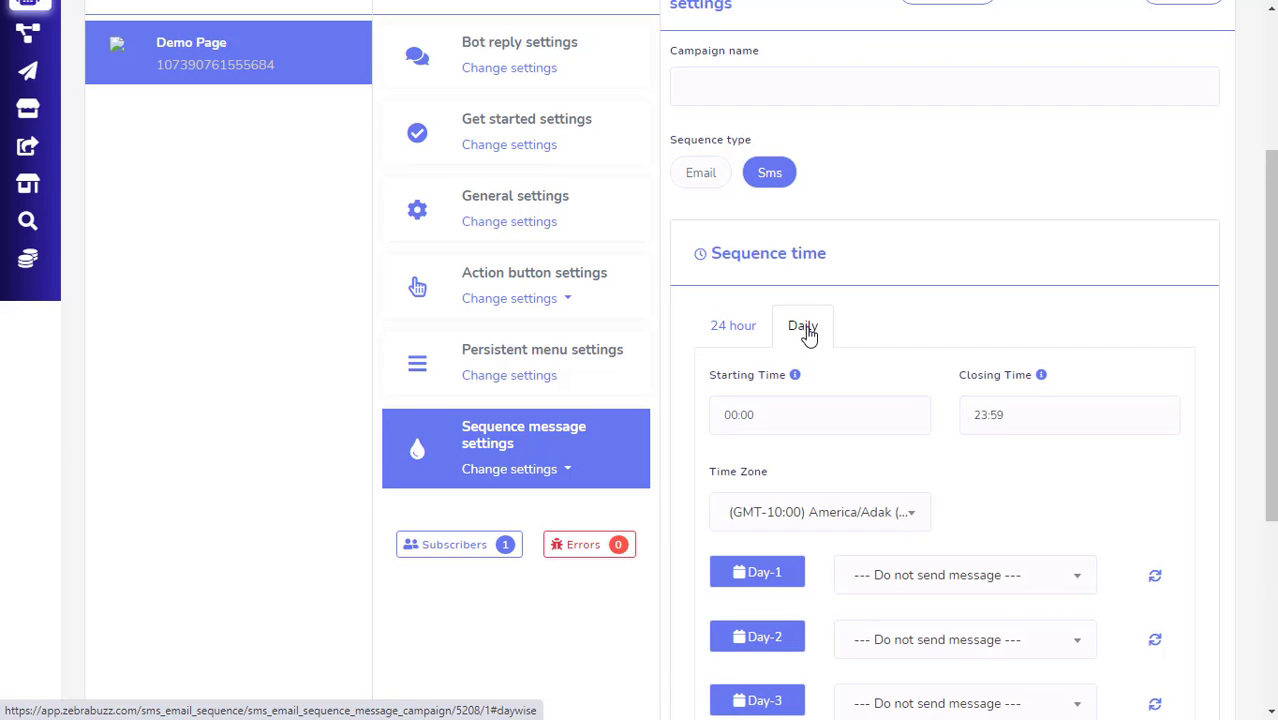
pyautogui.scroll(-2, 809, 335)
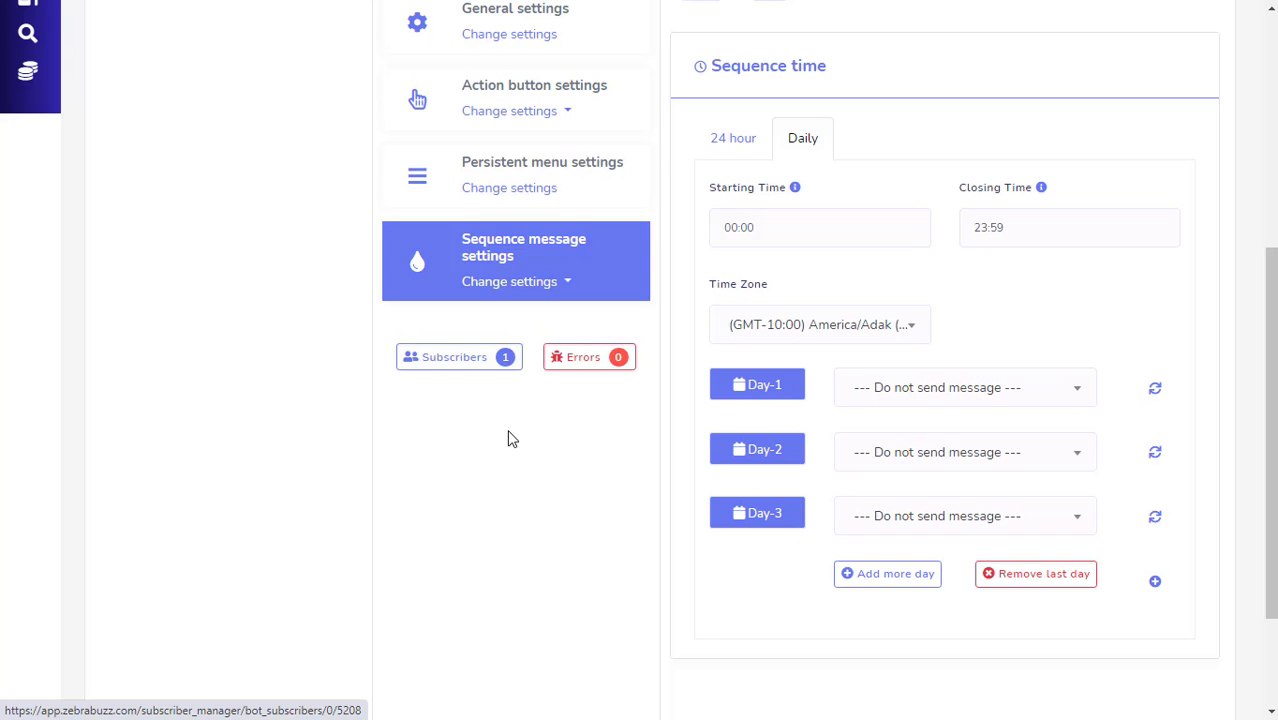
# View the Demo Page's bot subscribers list and return to the Messenger Bot's Bot settings
pyautogui.scroll(1, 507, 436)
pyautogui.click(487, 455)
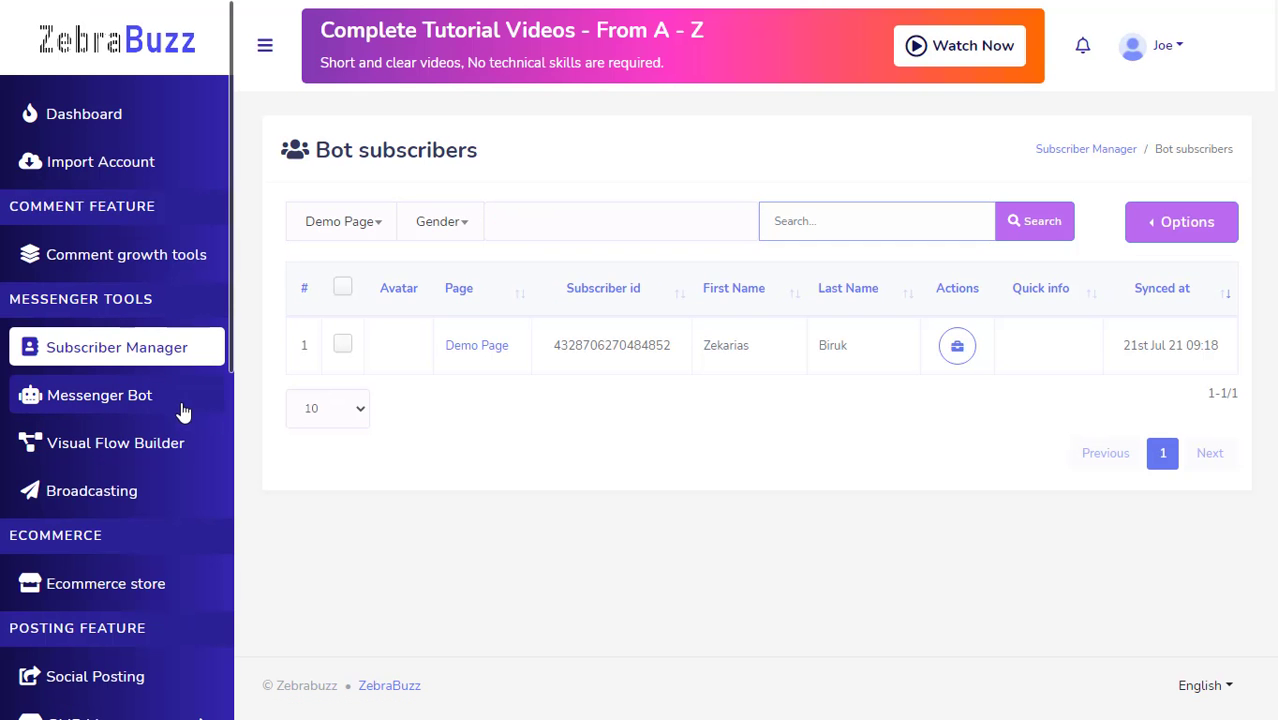
pyautogui.click(133, 400)
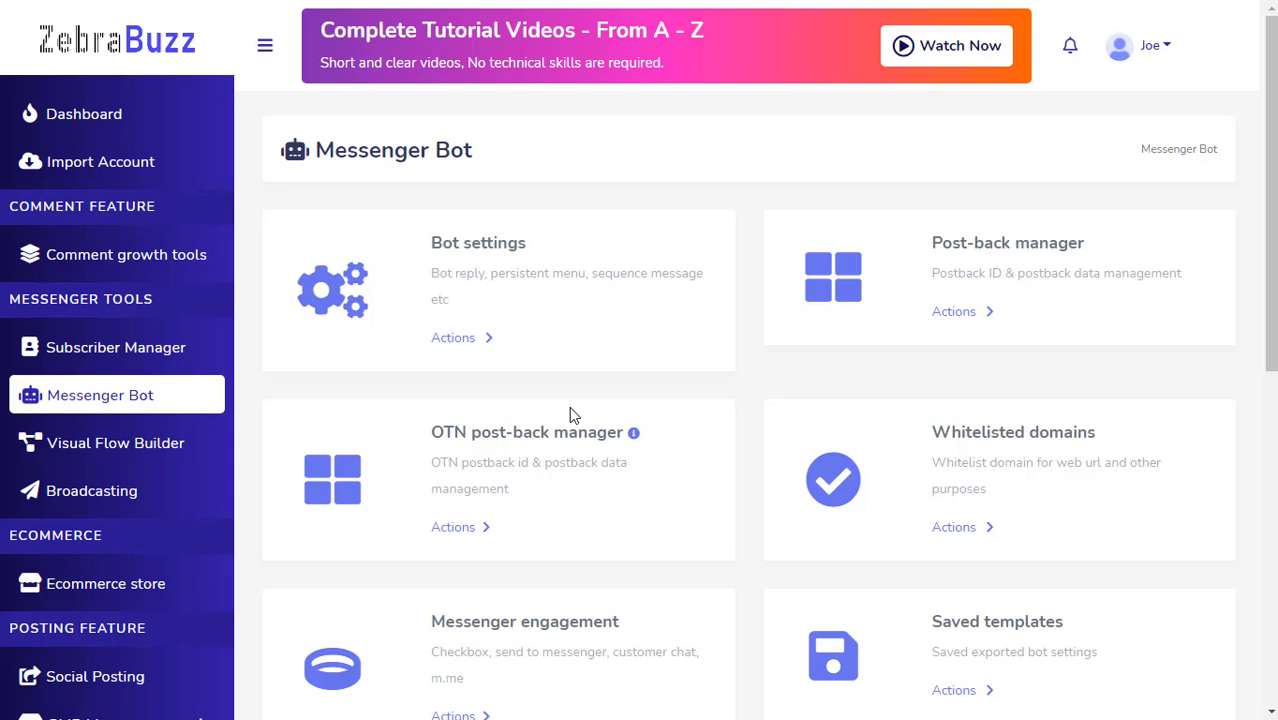
pyautogui.click(452, 338)
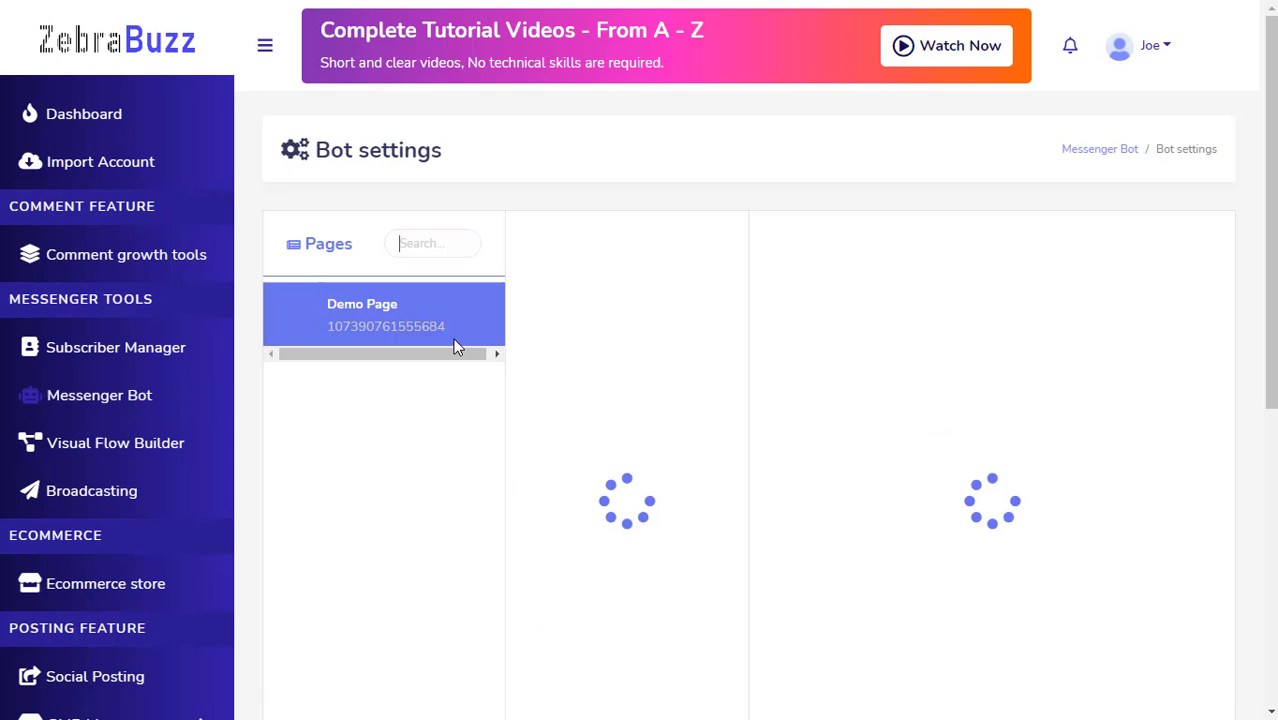
# Open the Demo Page's last 7 days error report, view it and close it
pyautogui.scroll(-4, 537, 442)
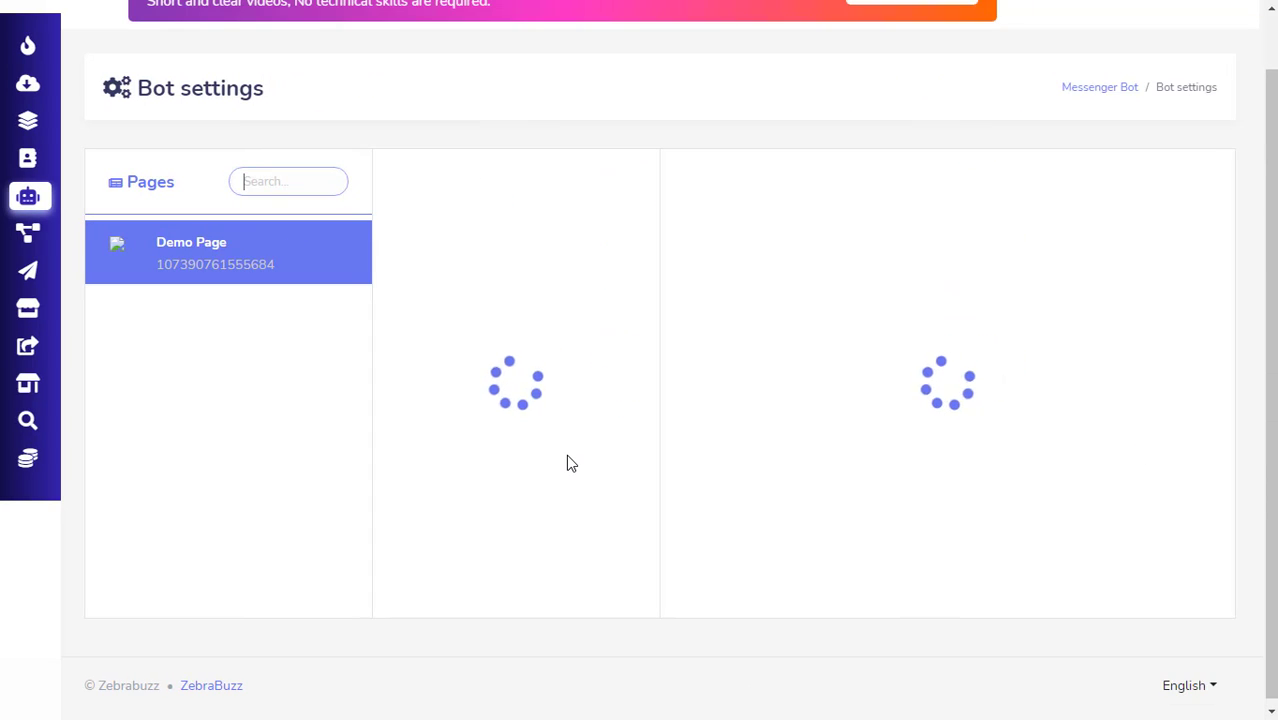
pyautogui.scroll(-4, 566, 462)
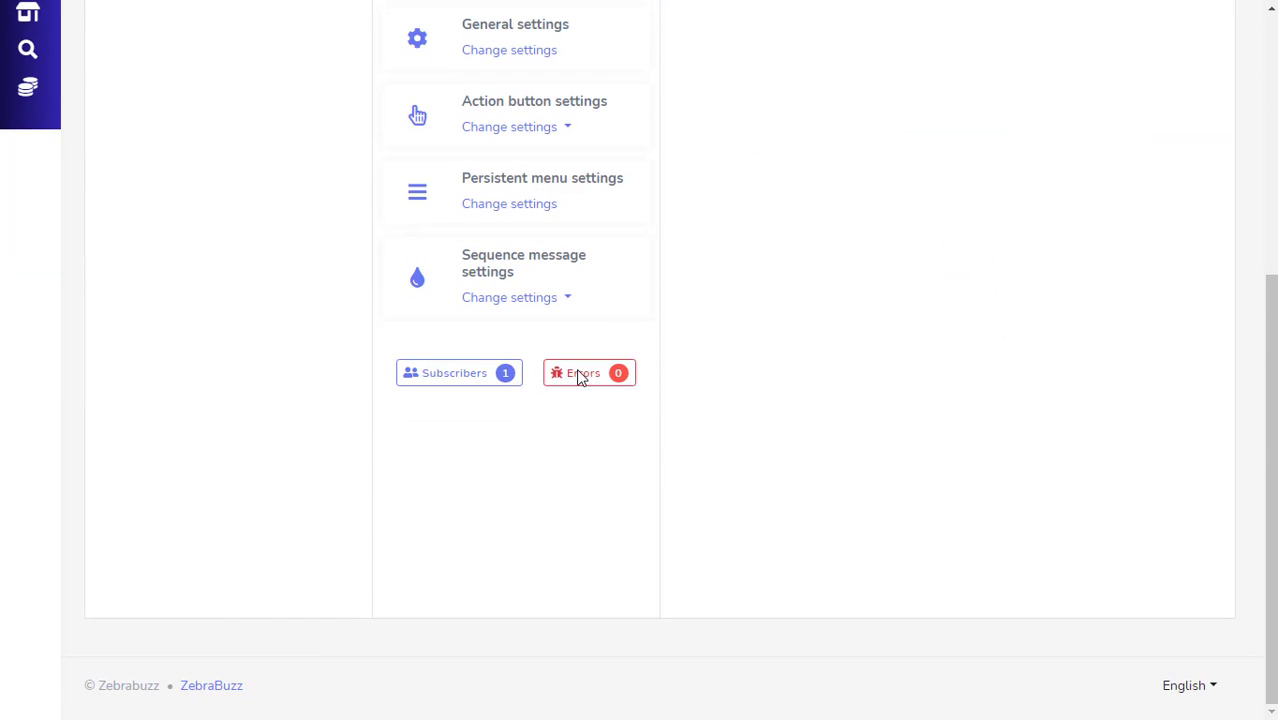
pyautogui.click(579, 374)
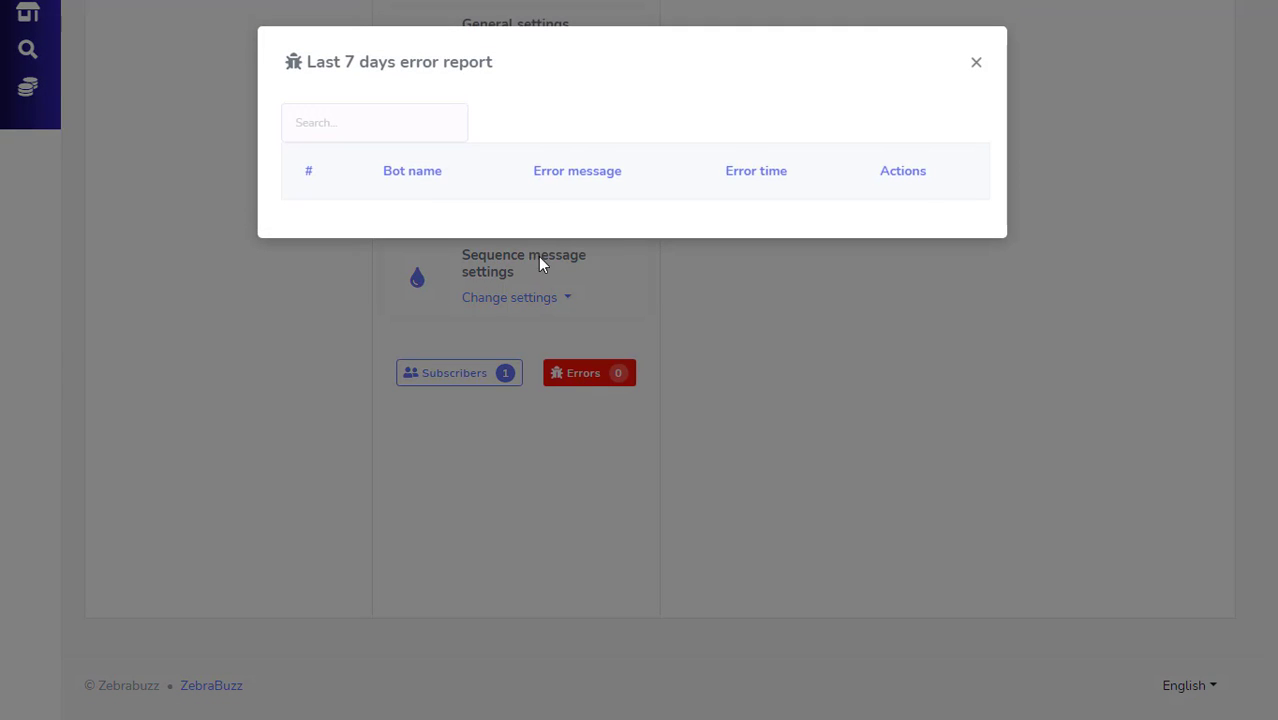
pyautogui.click(979, 64)
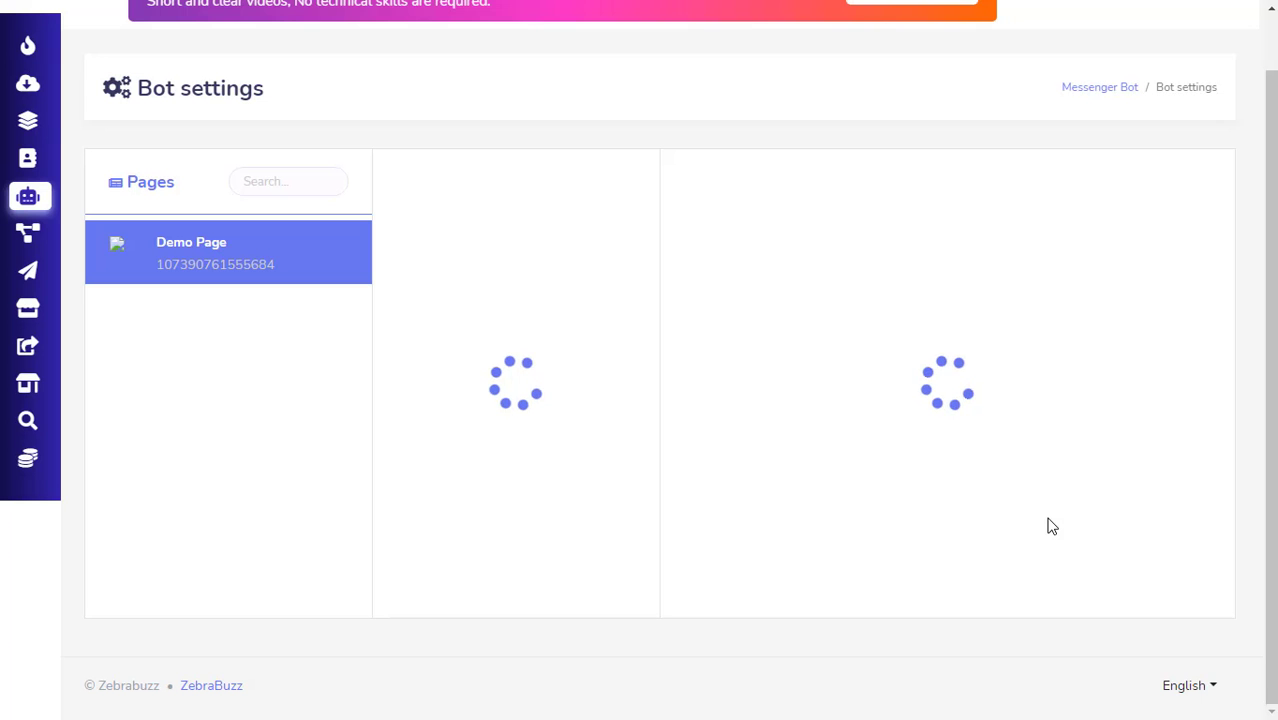